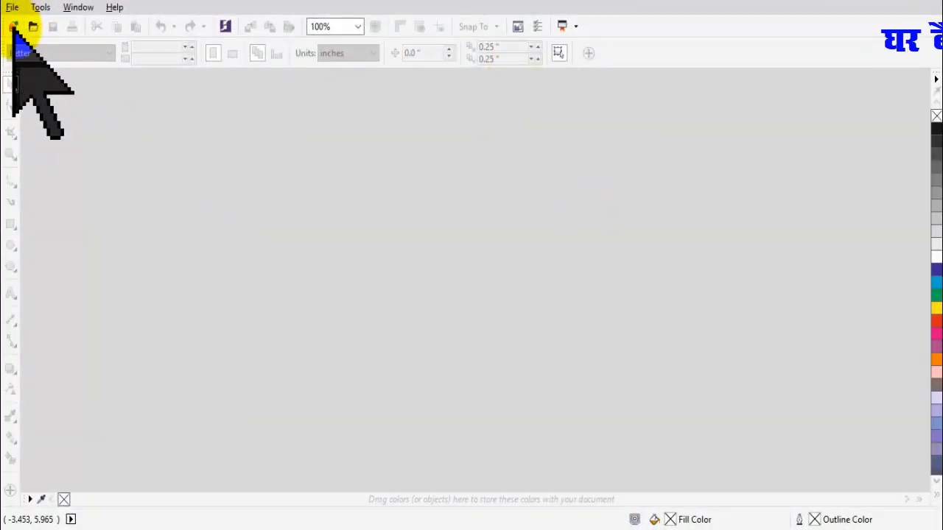
Create a new custom-size document in feet, 2 feet wide and 3 feet high.
{"action": "left_click", "coordinate": [14, 27]}
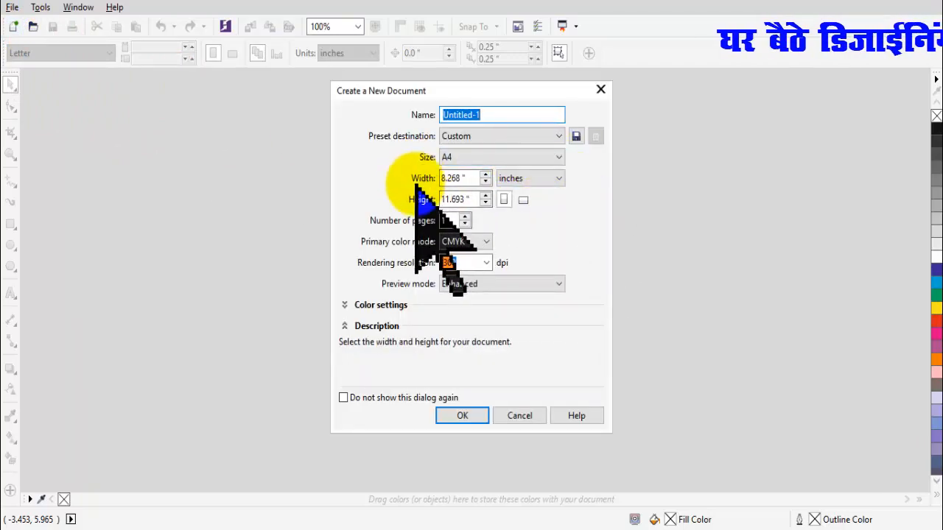
{"action": "left_click", "coordinate": [543, 154]}
{"action": "left_click", "coordinate": [544, 155]}
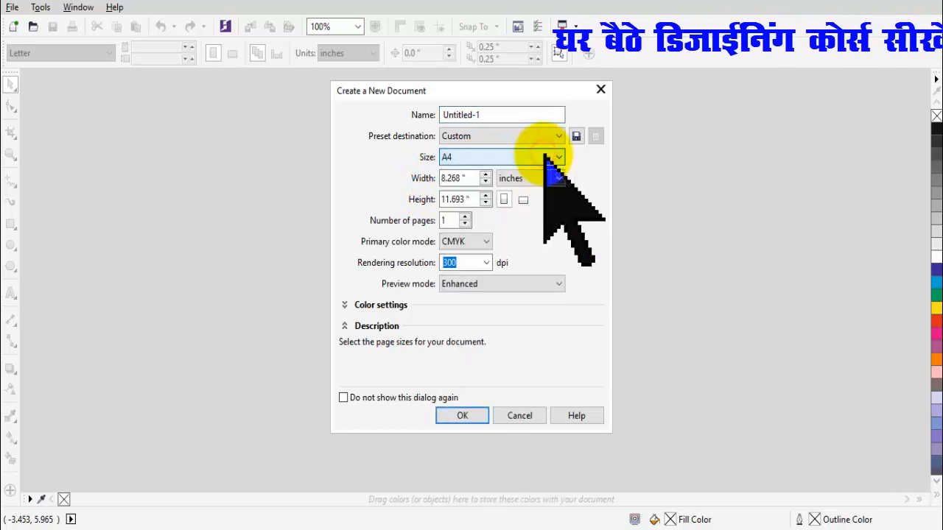
{"action": "left_click", "coordinate": [560, 178]}
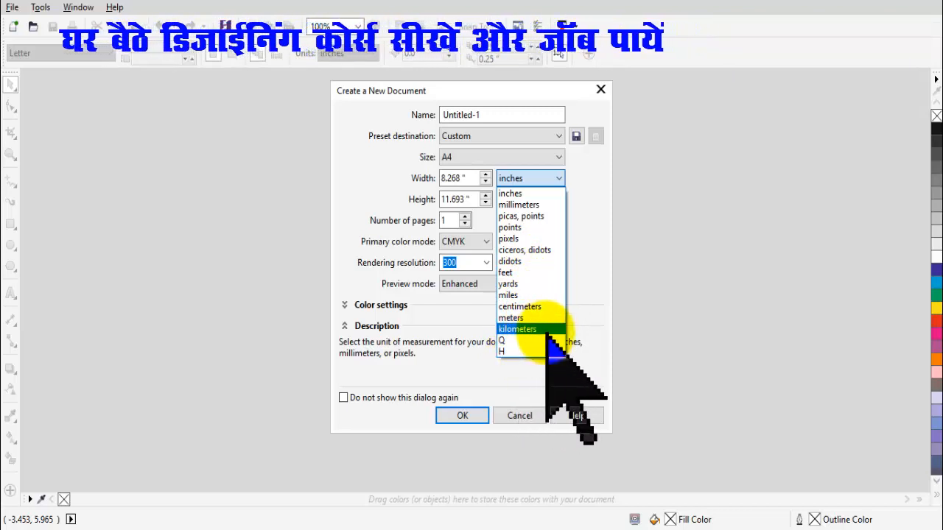
{"action": "left_click", "coordinate": [528, 272]}
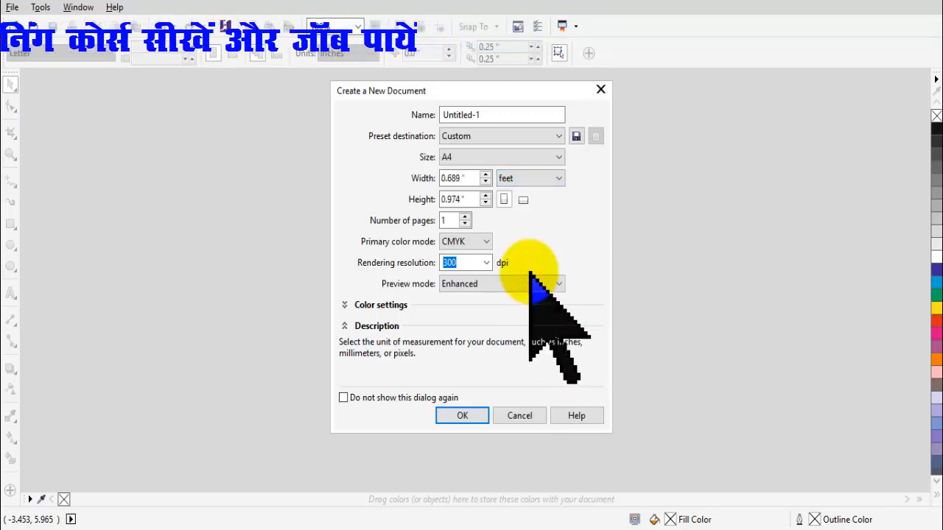
{"action": "double_click", "coordinate": [465, 179]}
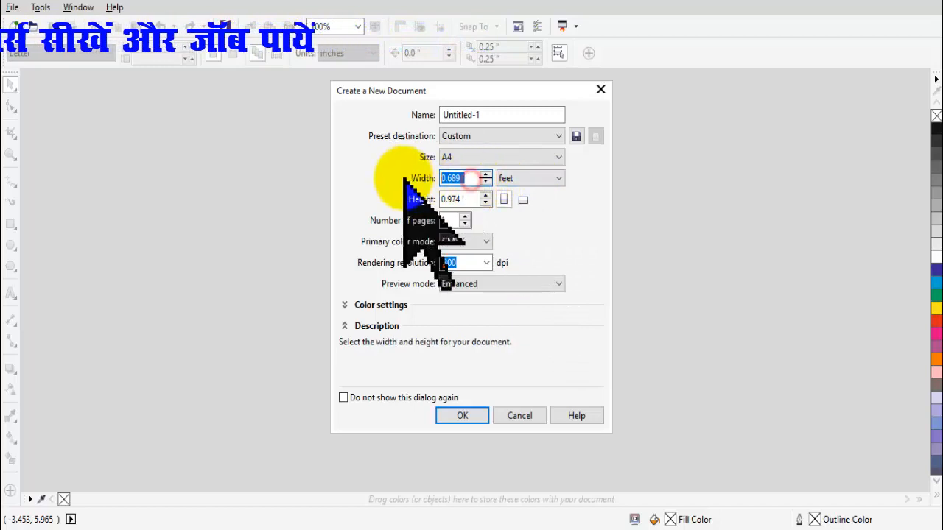
{"action": "double_click", "coordinate": [464, 199]}
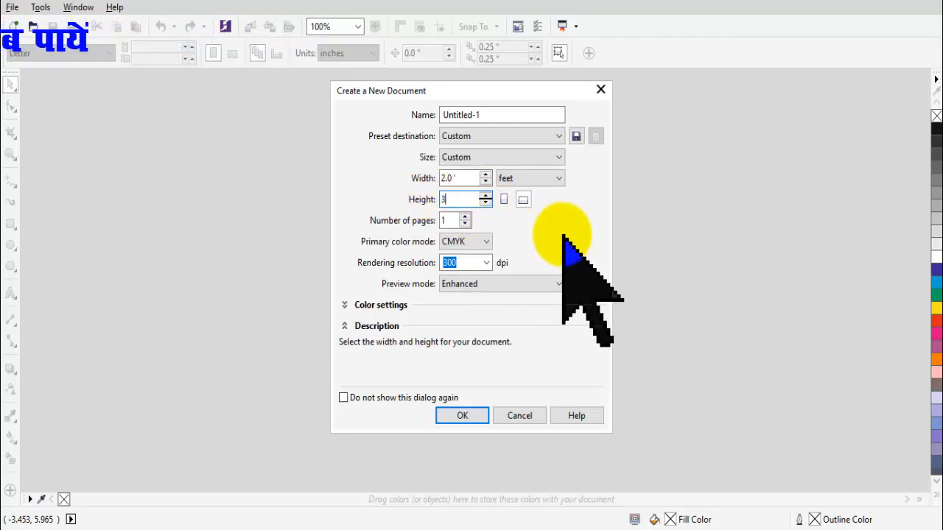
{"action": "left_click", "coordinate": [476, 414]}
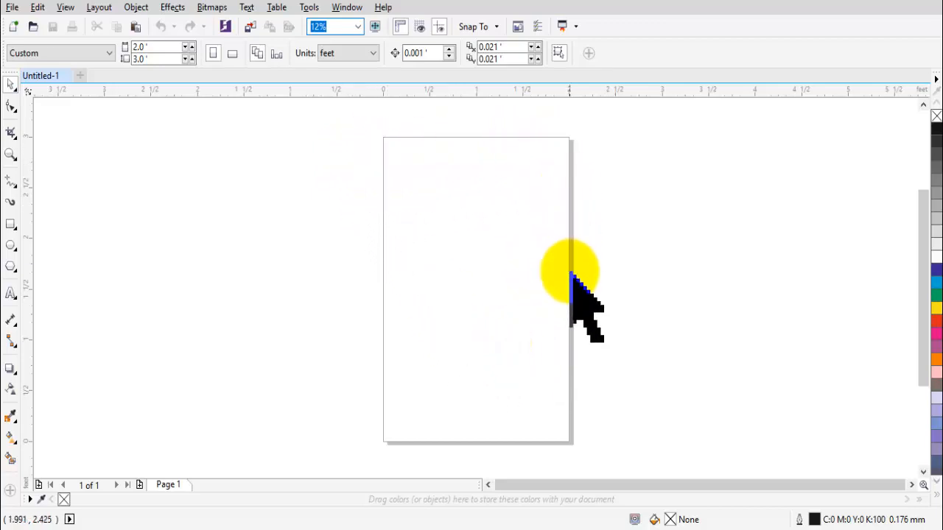
Create a second document at A4 size, then close it to return to the 2 × 3 feet document.
{"action": "left_click", "coordinate": [13, 27]}
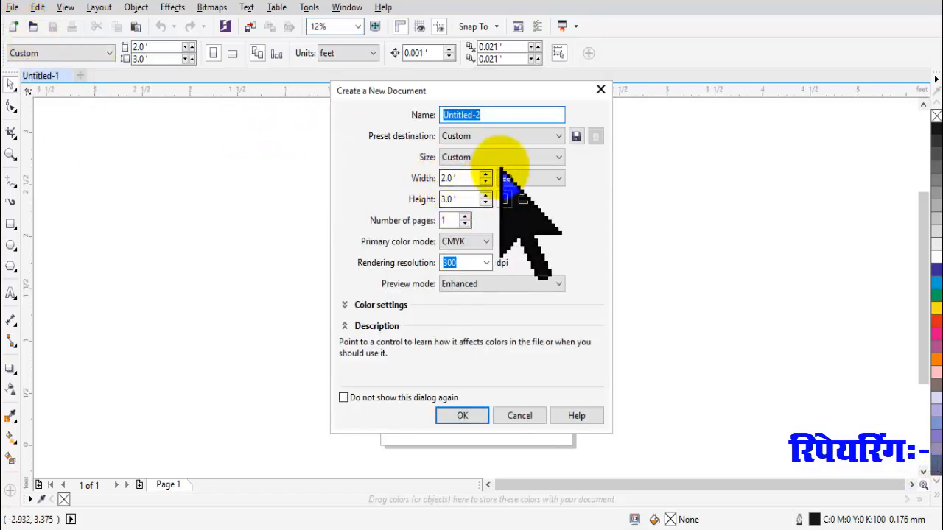
{"action": "left_click", "coordinate": [522, 136]}
{"action": "left_click", "coordinate": [518, 136]}
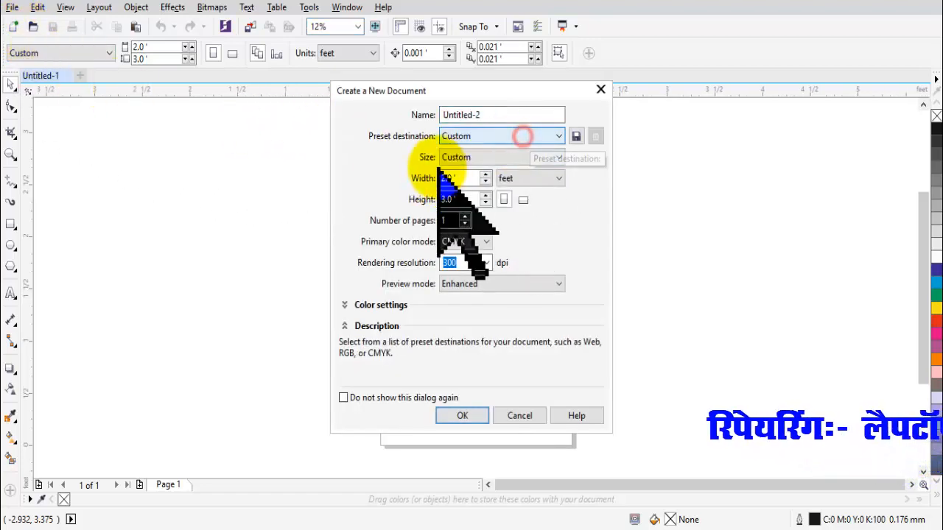
{"action": "left_click", "coordinate": [475, 156]}
{"action": "left_click", "coordinate": [470, 189]}
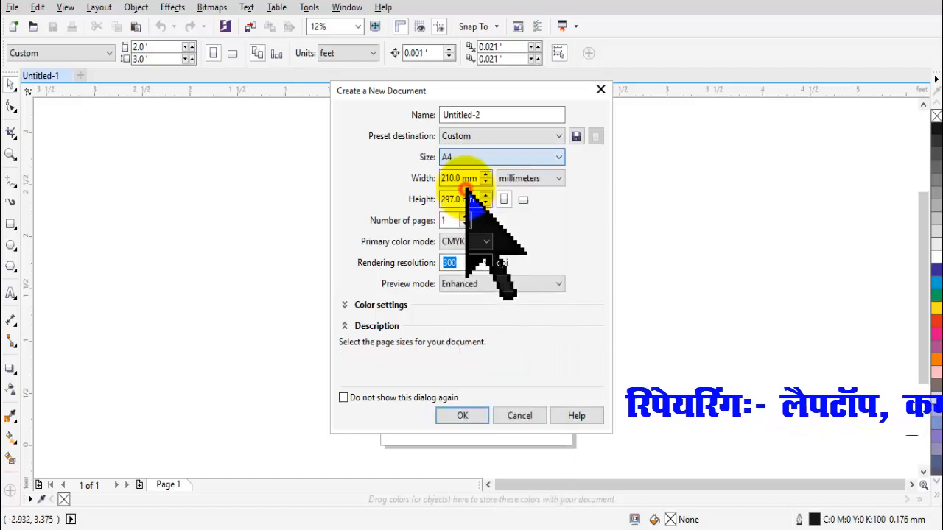
{"action": "left_click", "coordinate": [463, 415]}
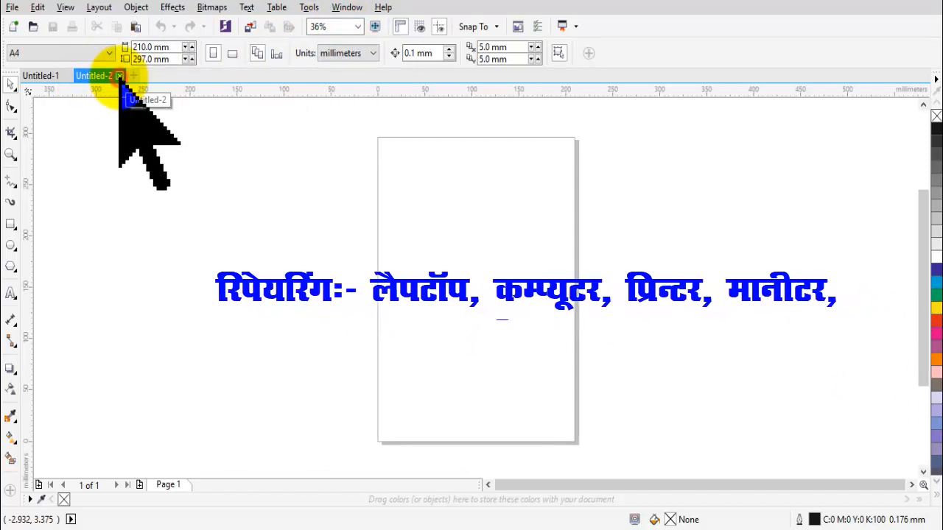
{"action": "left_click", "coordinate": [120, 76]}
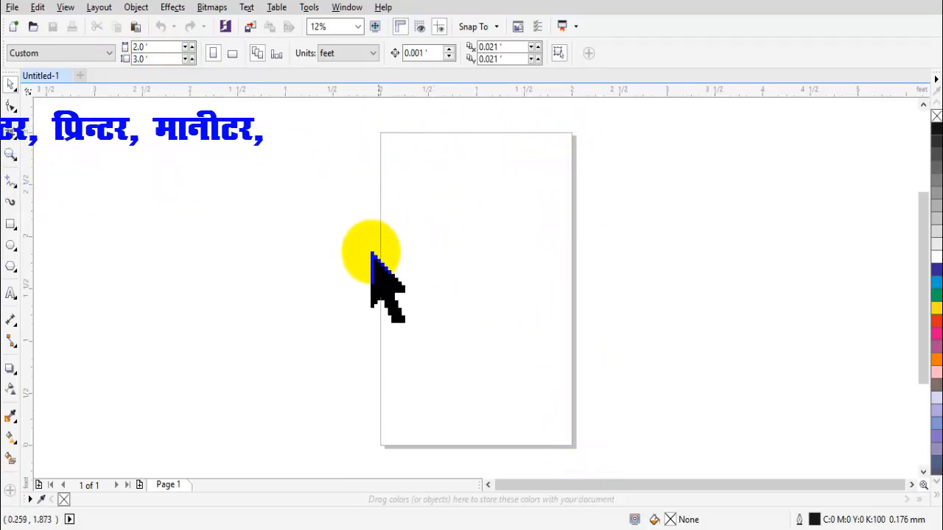
{"action": "left_click", "coordinate": [11, 293]}
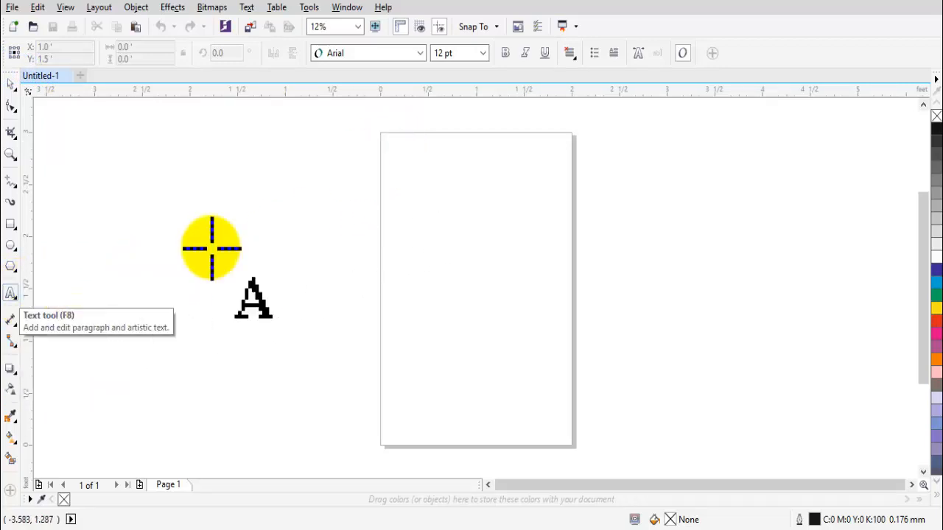
{"action": "left_click", "coordinate": [396, 152]}
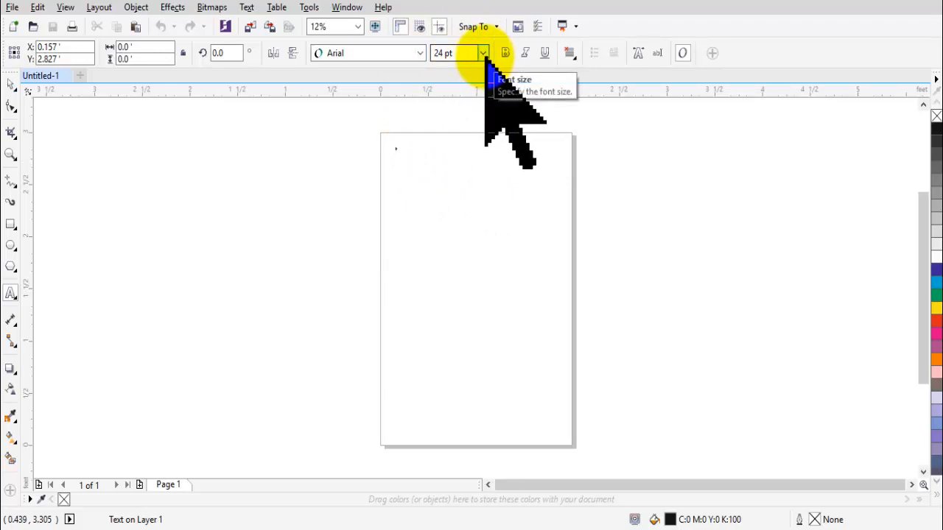
{"action": "left_click", "coordinate": [442, 51]}
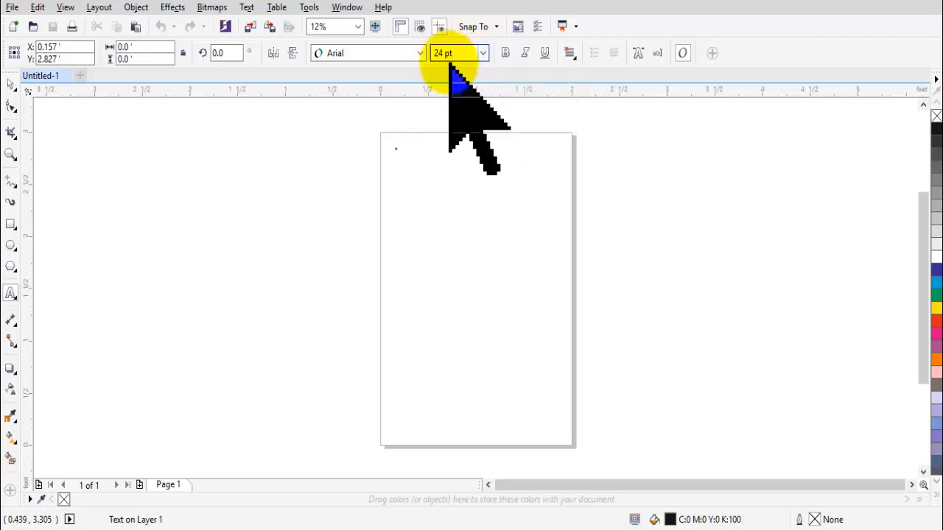
Add the artistic text "METRO COMPUTER" near the page's upper-left corner.
{"action": "left_click", "coordinate": [357, 27]}
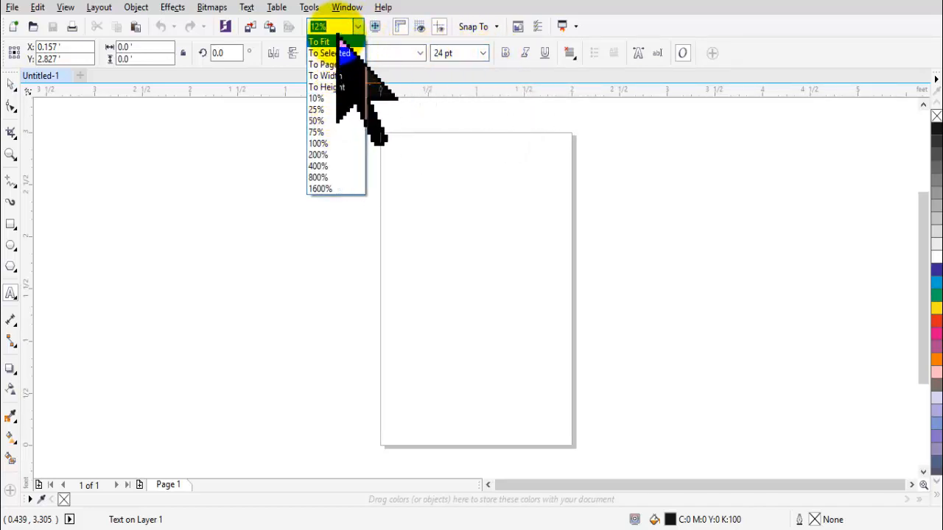
{"action": "left_click", "coordinate": [333, 109]}
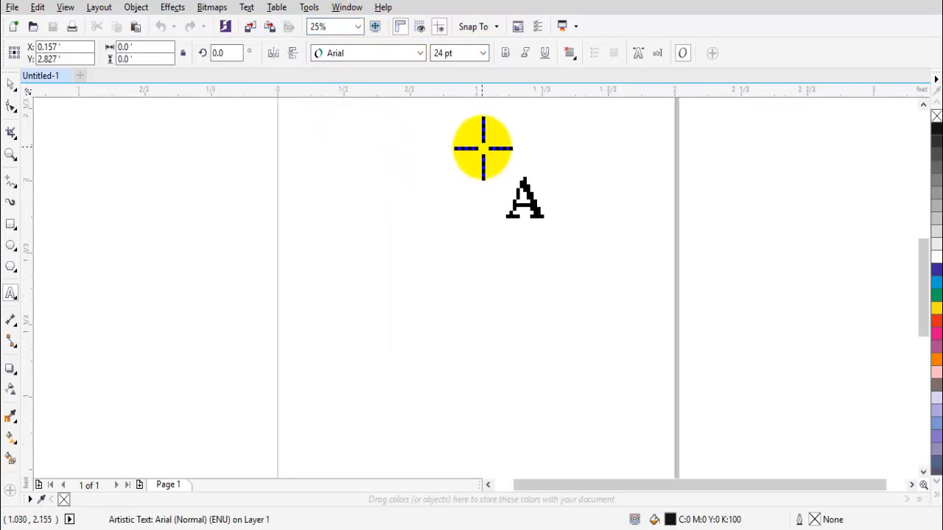
{"action": "left_click", "coordinate": [13, 87]}
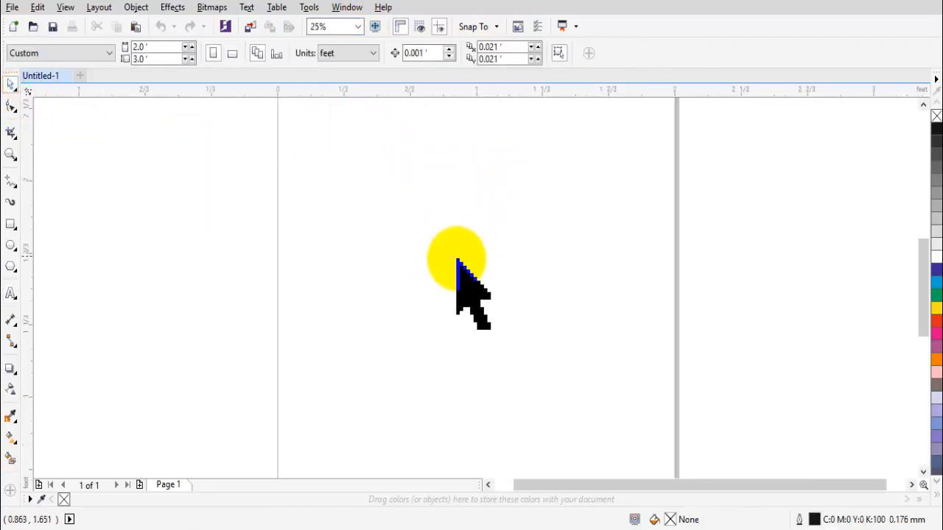
{"action": "middle_click", "coordinate": [465, 249]}
{"action": "left_click_drag", "start_coordinate": [471, 169], "coordinate": [461, 200]}
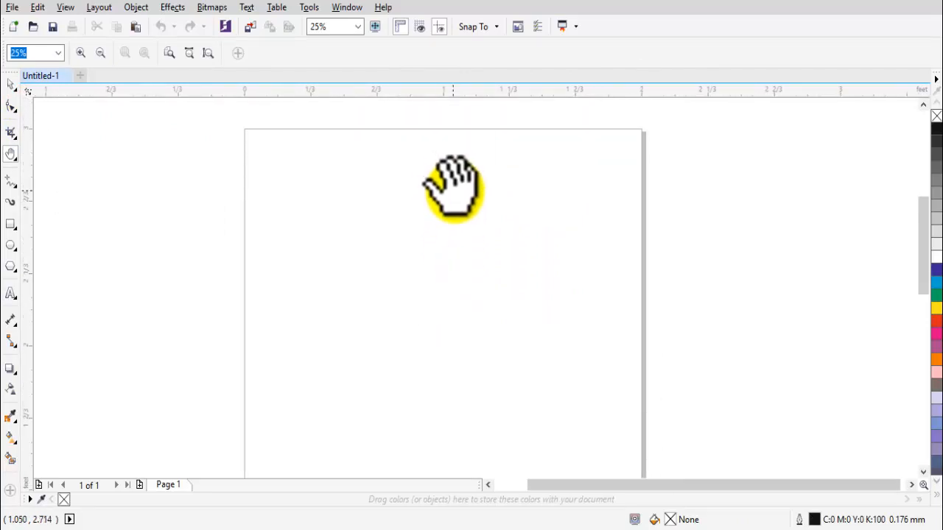
{"action": "left_click_drag", "start_coordinate": [405, 282], "coordinate": [431, 262]}
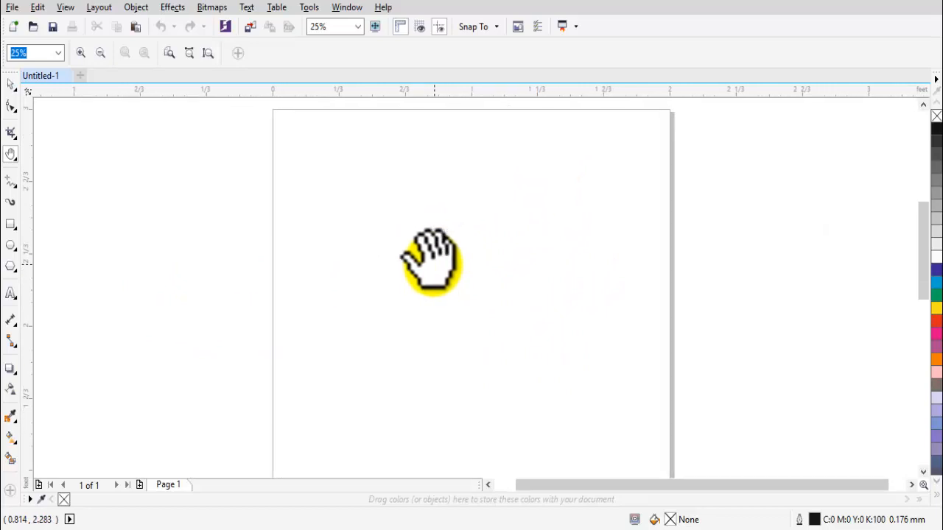
{"action": "left_click", "coordinate": [11, 294]}
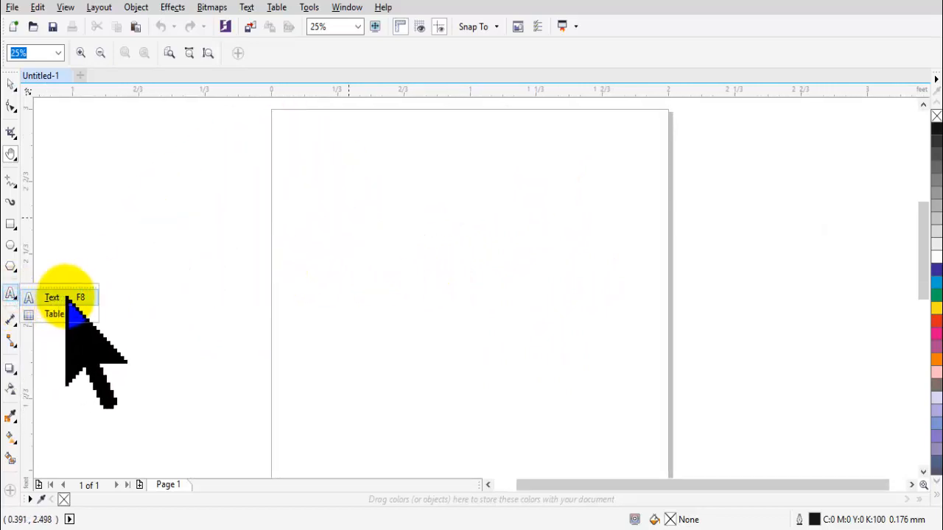
{"action": "left_click", "coordinate": [70, 298]}
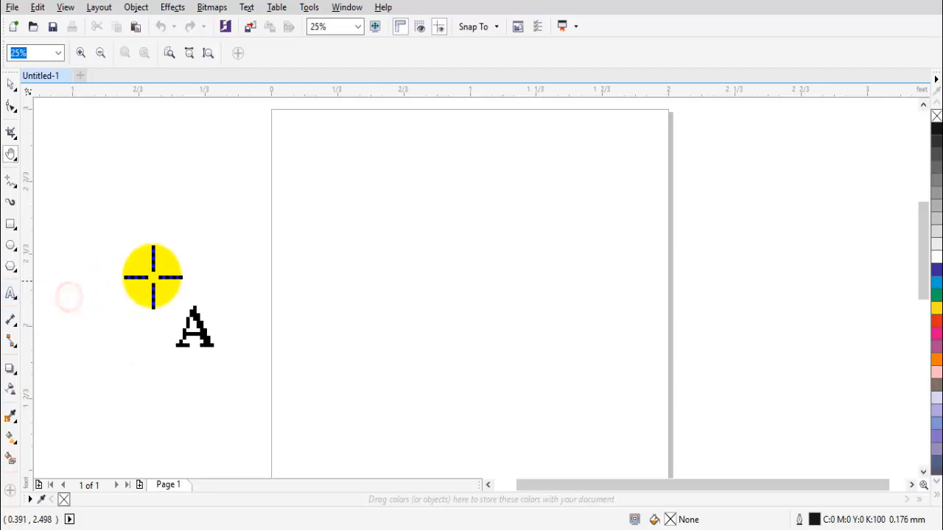
{"action": "left_click", "coordinate": [299, 150]}
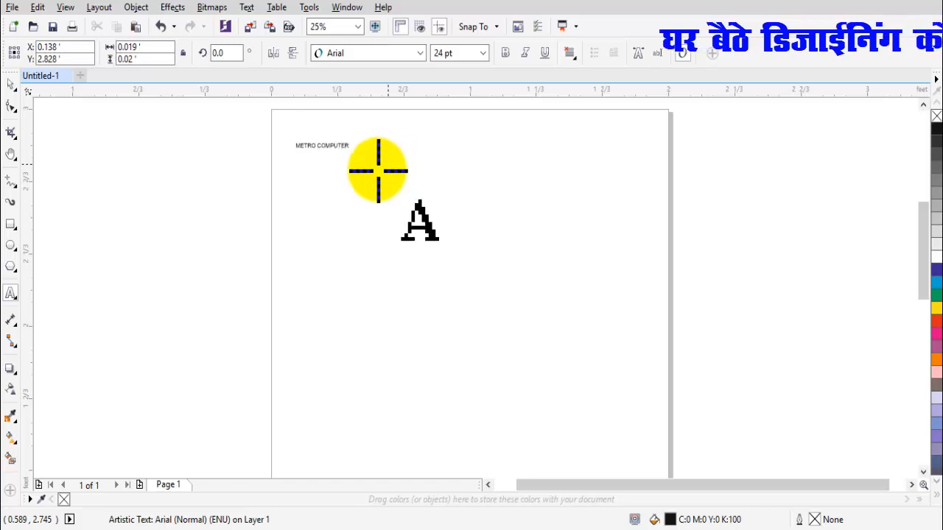
{"action": "key", "text": "Escape"}
Enlarge the METRO COMPUTER text to about 1.84 feet wide, positioned along the page's top edge, and make it bold.
{"action": "left_click_drag", "start_coordinate": [352, 153], "coordinate": [670, 229]}
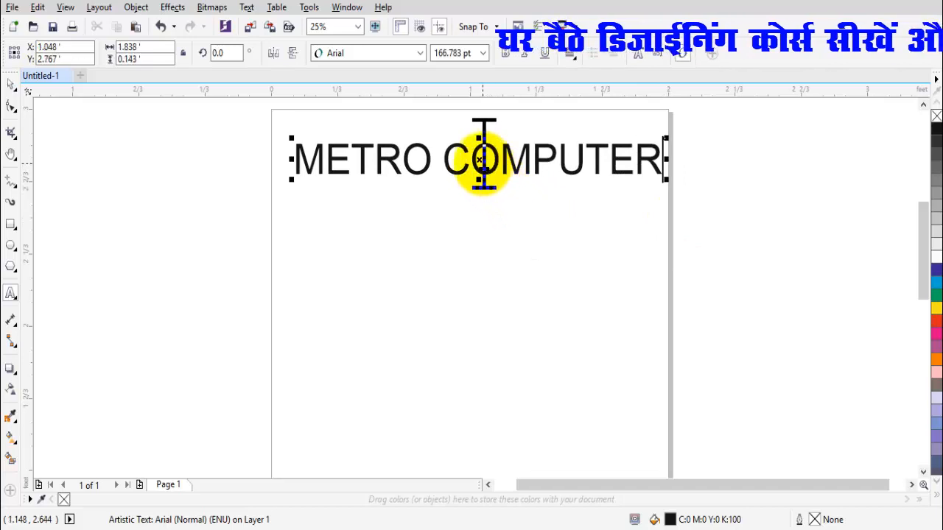
{"action": "left_click_drag", "start_coordinate": [482, 162], "coordinate": [471, 140]}
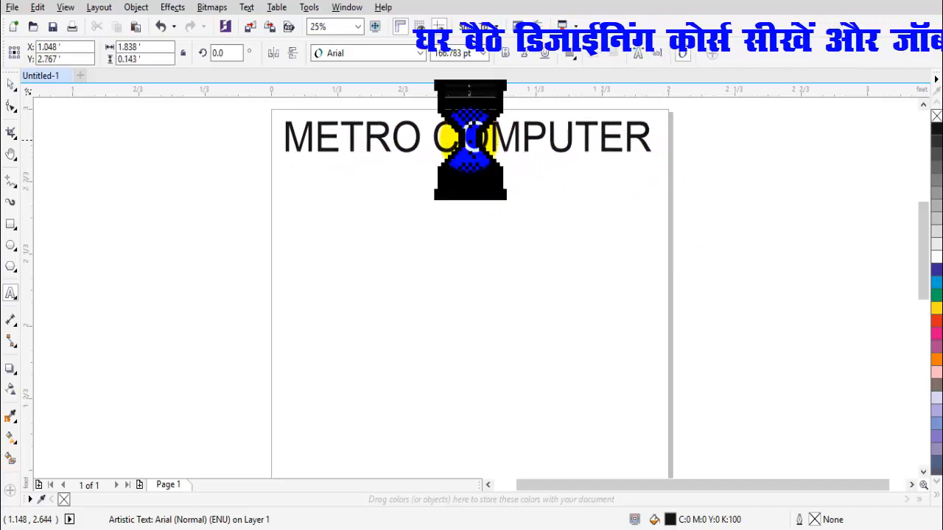
{"action": "triple_click", "coordinate": [430, 143]}
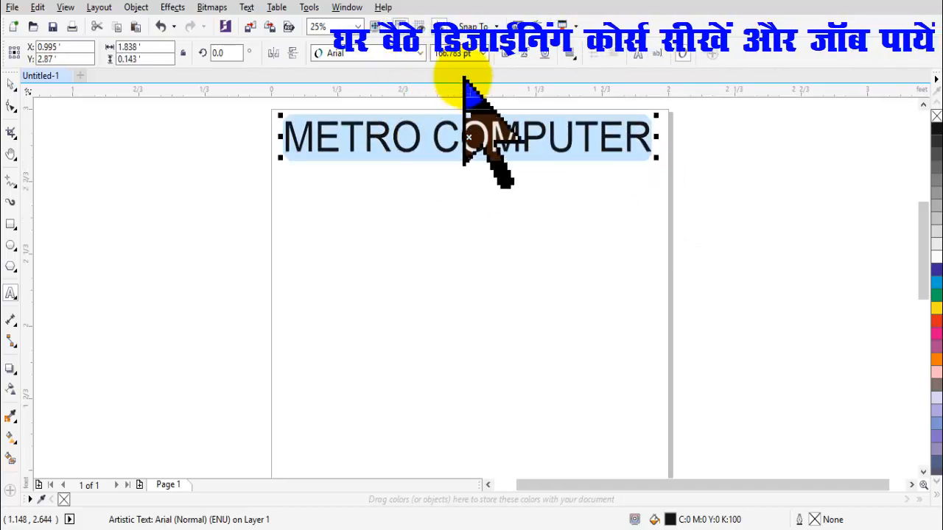
{"action": "left_click", "coordinate": [506, 53]}
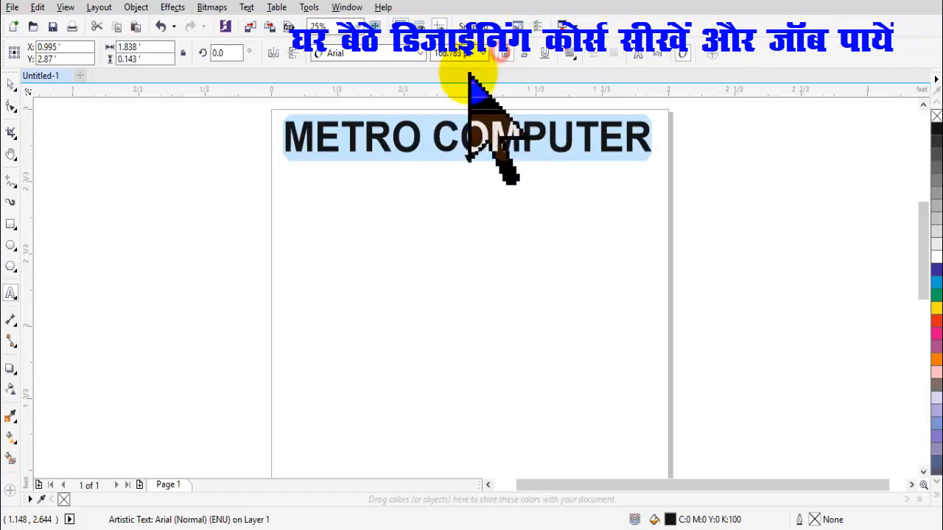
Set the METRO COMPUTER text in Franklin Gothic Heavy (Normal) and stretch it leftward to the page edge, about 1.93 feet wide.
{"action": "left_click", "coordinate": [421, 54]}
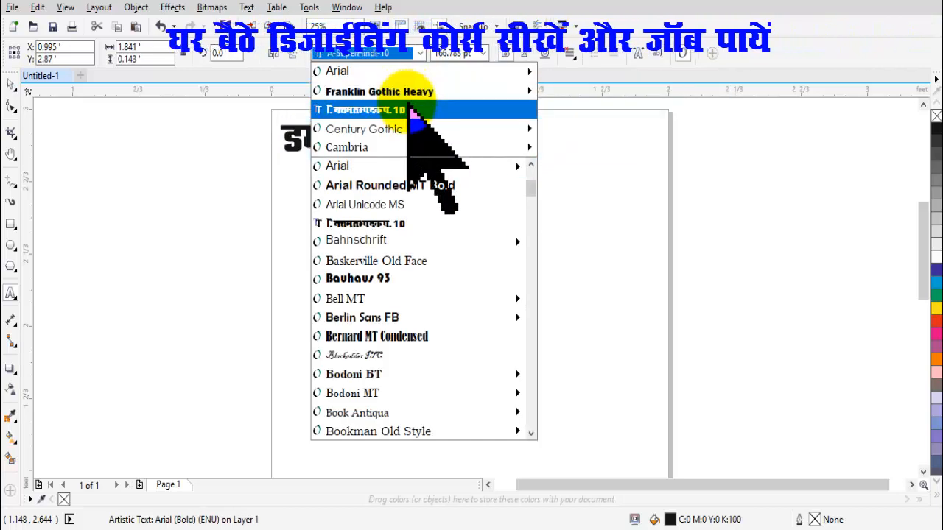
{"action": "mouse_move", "coordinate": [421, 93]}
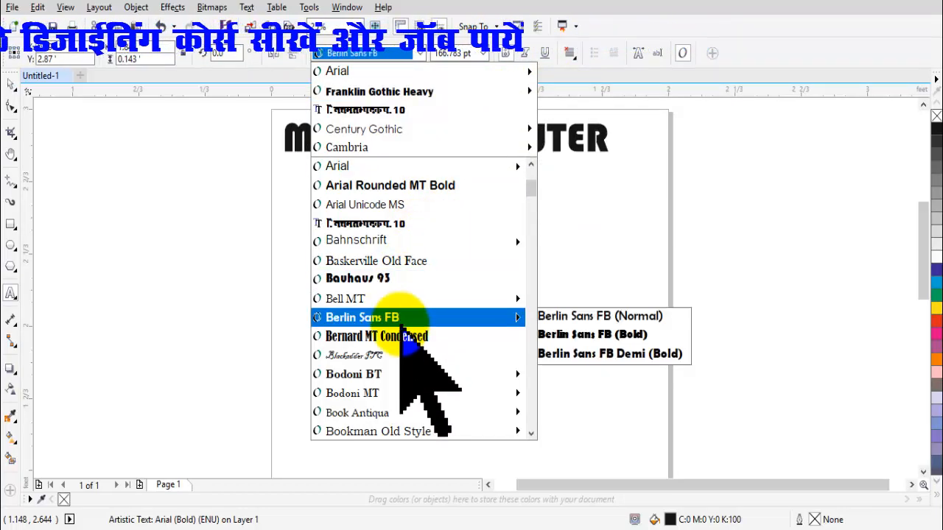
{"action": "scroll", "coordinate": [409, 291], "scroll_direction": "down", "scroll_amount": 7}
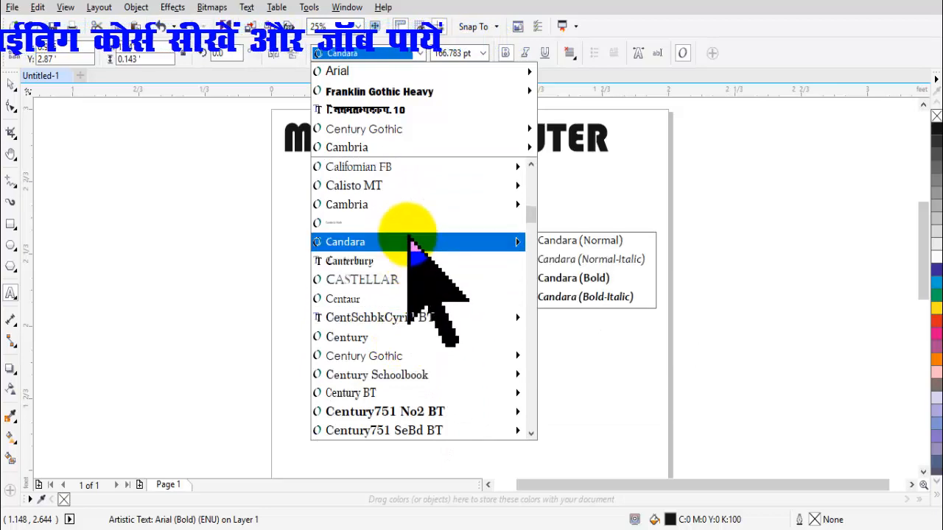
{"action": "scroll", "coordinate": [405, 265], "scroll_direction": "down", "scroll_amount": 10}
{"action": "mouse_move", "coordinate": [390, 357]}
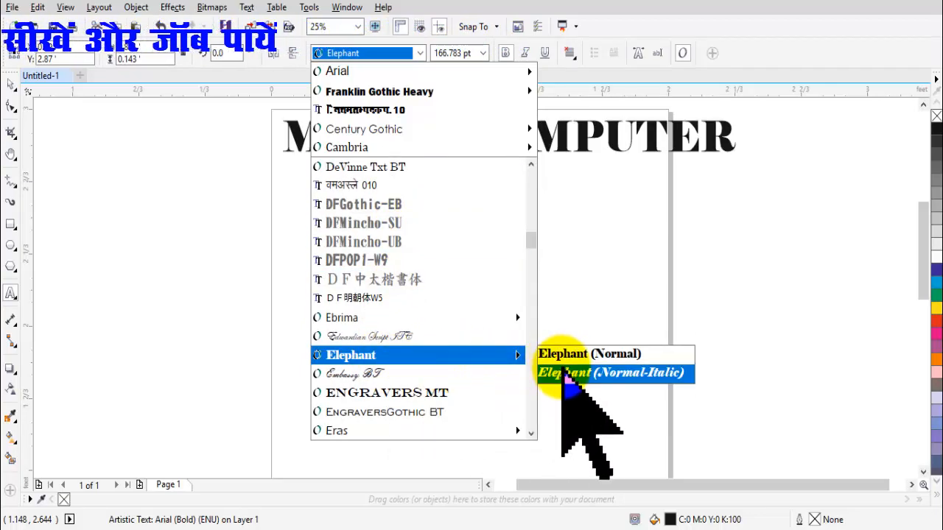
{"action": "scroll", "coordinate": [427, 324], "scroll_direction": "down", "scroll_amount": 5}
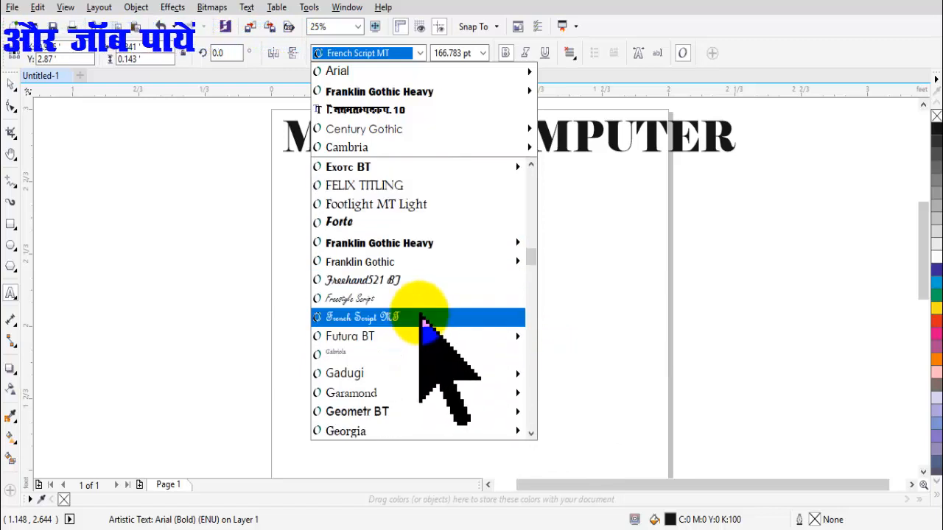
{"action": "mouse_move", "coordinate": [379, 243]}
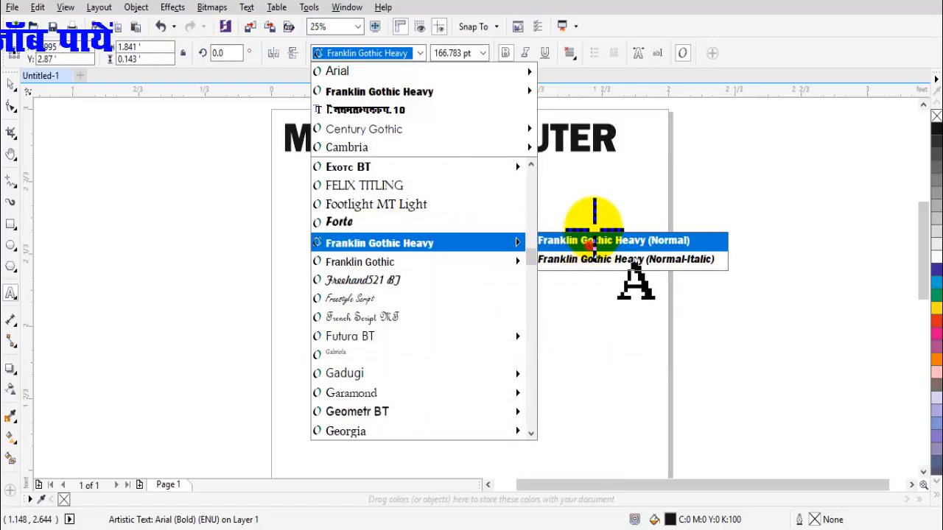
{"action": "left_click", "coordinate": [590, 241]}
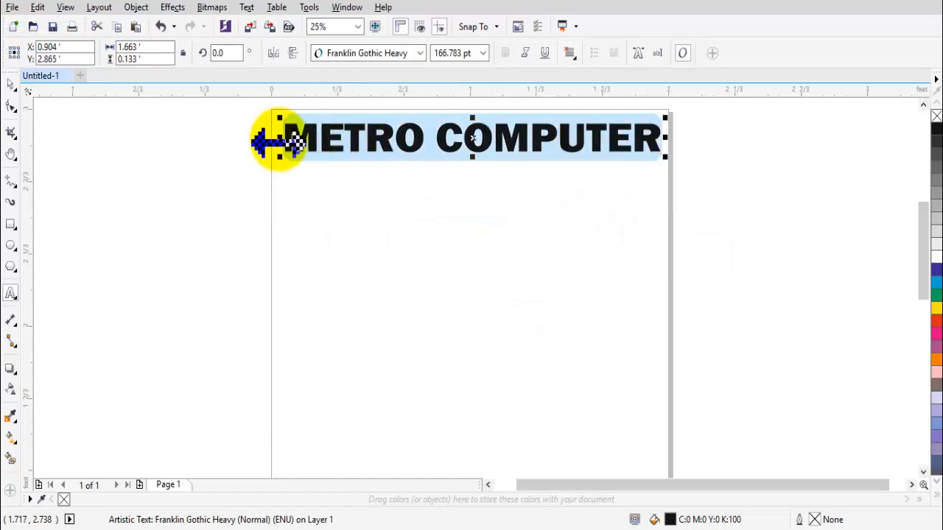
{"action": "left_click_drag", "start_coordinate": [279, 140], "coordinate": [271, 139]}
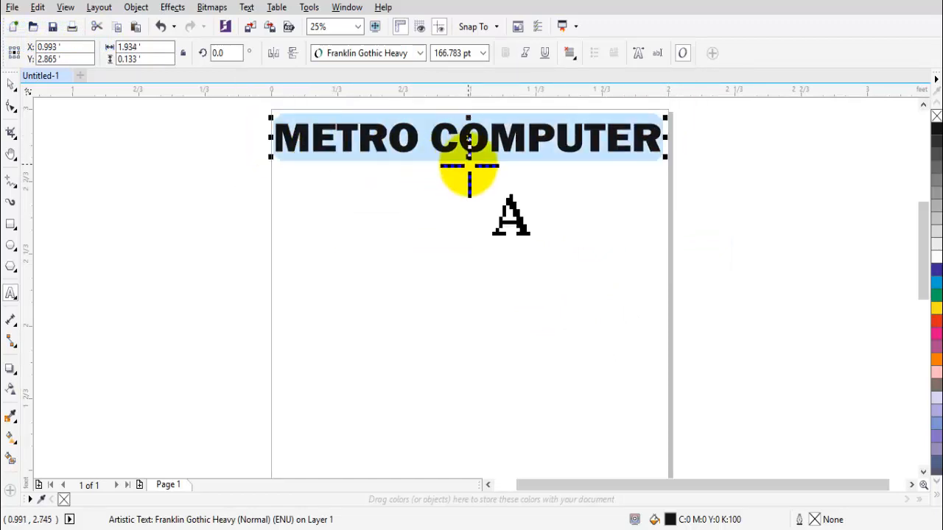
Stretch the METRO COMPUTER text to about 0.173 feet tall and place a slightly offset duplicate over it, filled red.
{"action": "left_click_drag", "start_coordinate": [471, 168], "coordinate": [471, 172]}
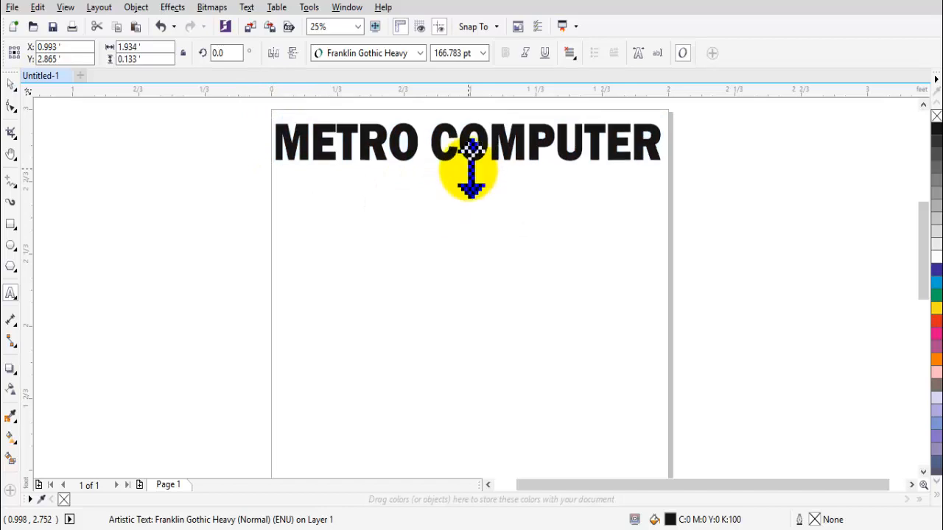
{"action": "left_click", "coordinate": [10, 86]}
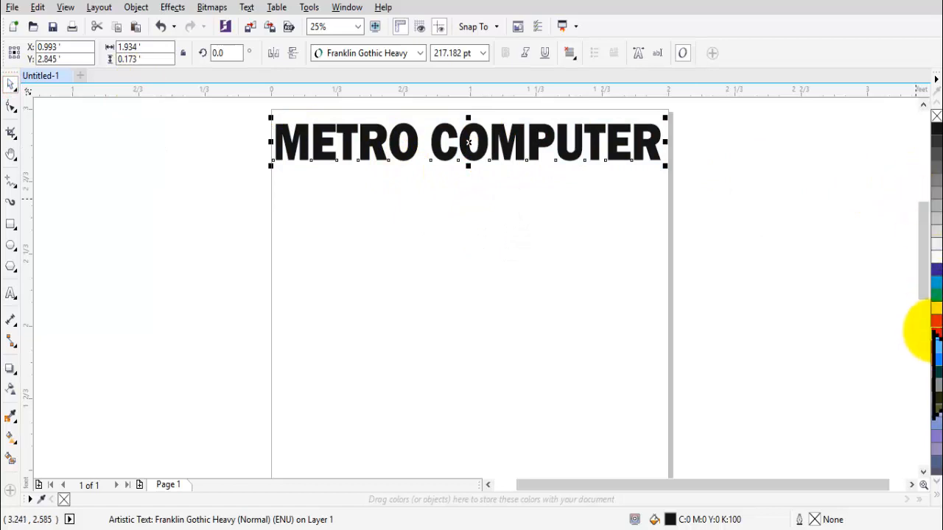
{"action": "left_click", "coordinate": [935, 322]}
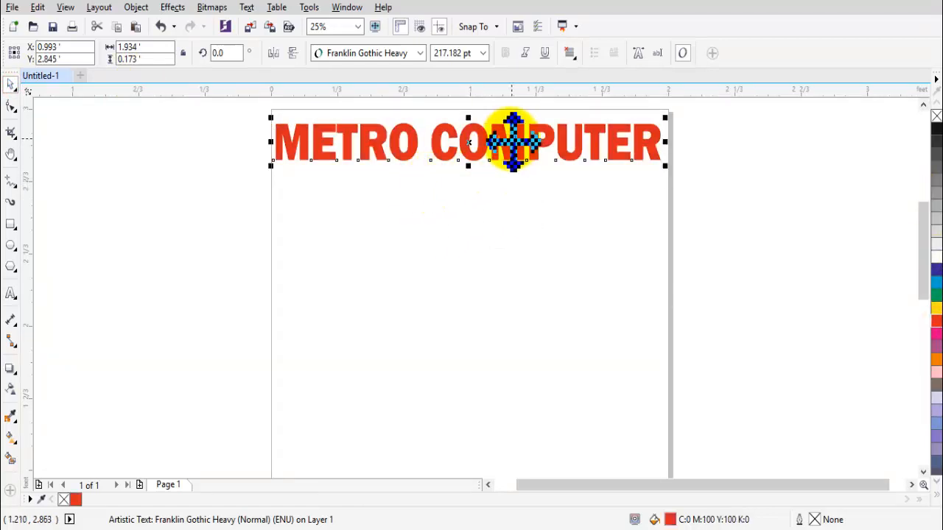
{"action": "key", "text": "ctrl+z"}
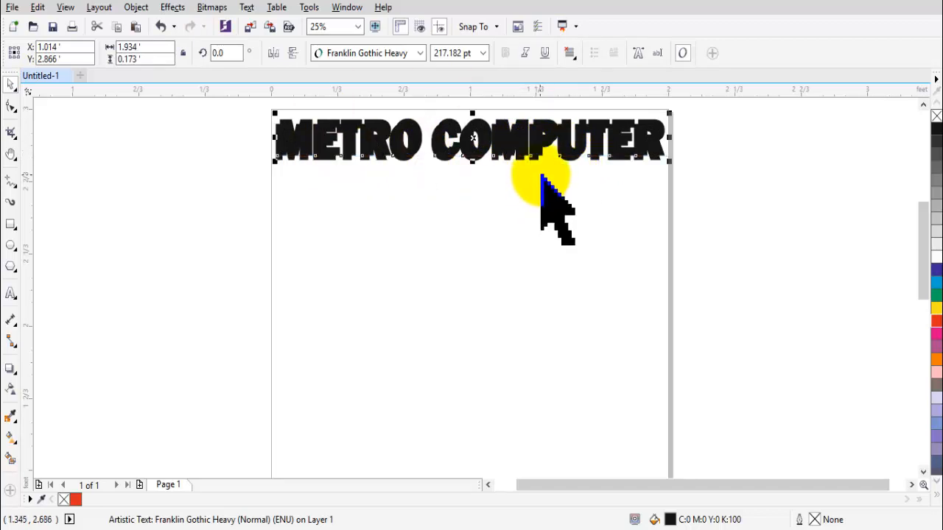
{"action": "left_click", "coordinate": [936, 322]}
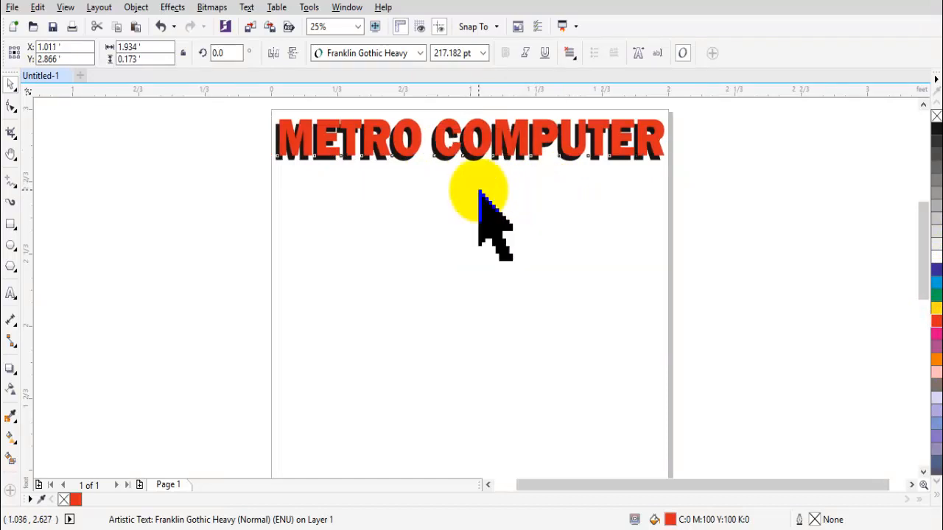
Nudge the red METRO COMPUTER copy to about X 0.99, Y 2.83 feet so the black text forms a shadow, and deselect it.
{"action": "key", "text": "Down"}
{"action": "key", "text": "Down"}
{"action": "key", "text": "Down"}
{"action": "key", "text": "Down"}
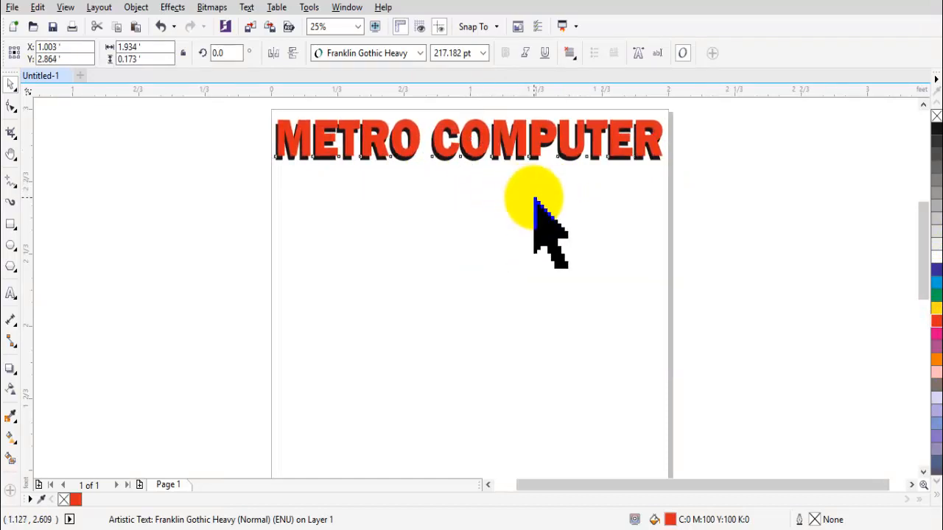
{"action": "key", "text": "Down"}
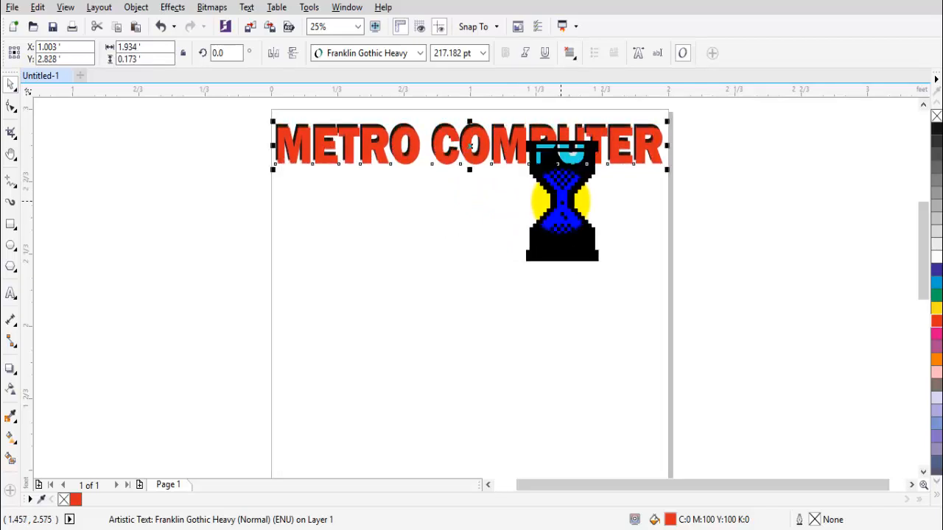
{"action": "key", "text": "Left"}
{"action": "key", "text": "Left"}
{"action": "key", "text": "Left"}
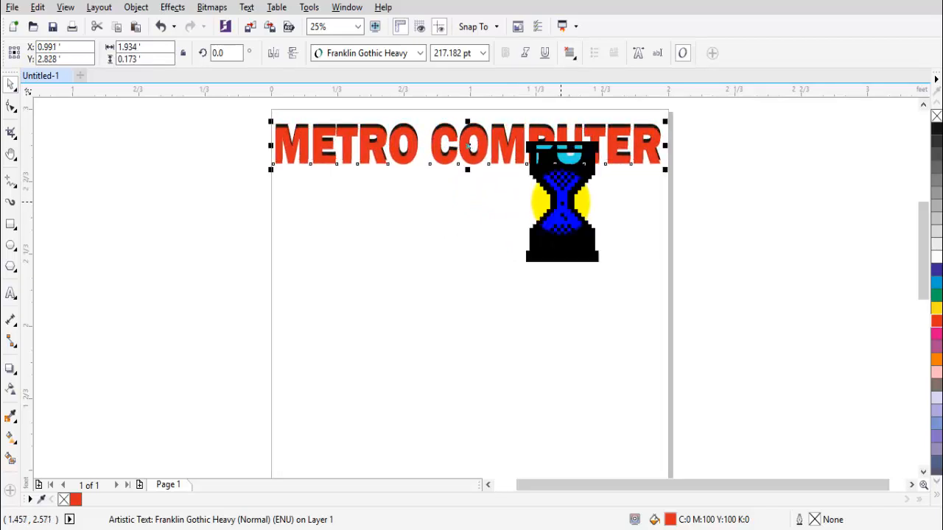
{"action": "key", "text": "Right"}
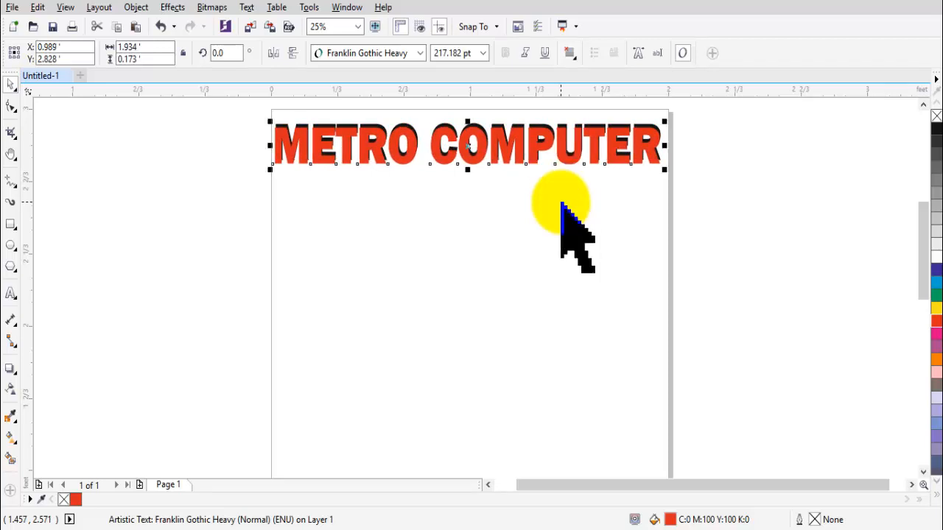
{"action": "key", "text": "Down"}
{"action": "key", "text": "Up"}
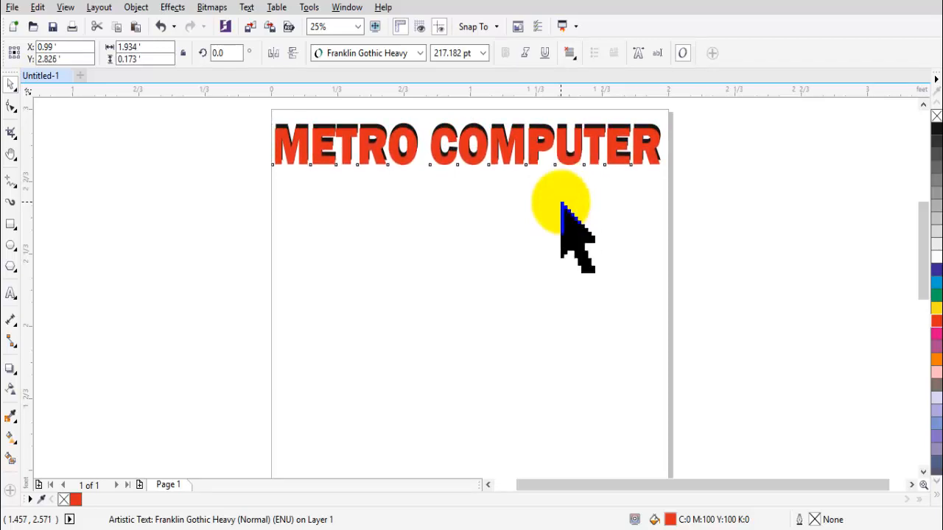
{"action": "left_click", "coordinate": [759, 187]}
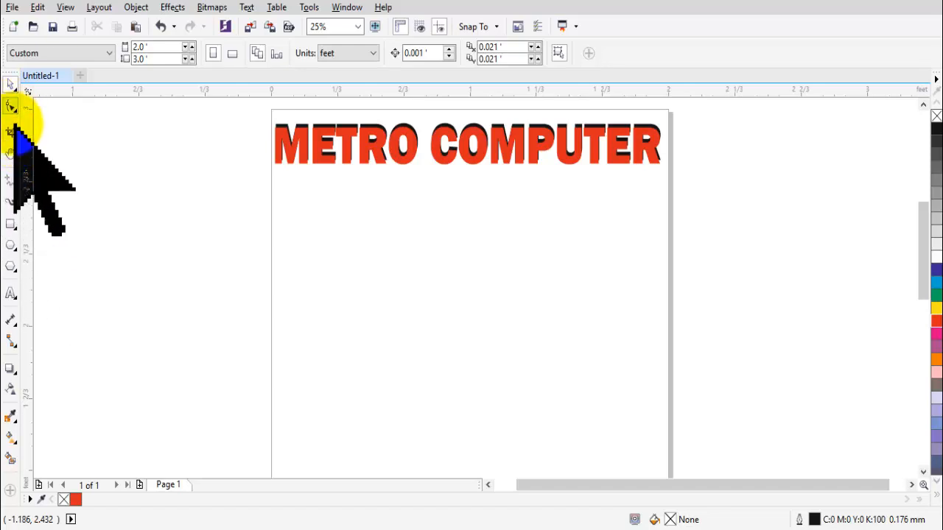
Duplicate the red METRO COMPUTER text directly below the heading and replace METRO in the copy with "C LANGUAGE, JAVA".
{"action": "left_click", "coordinate": [418, 150]}
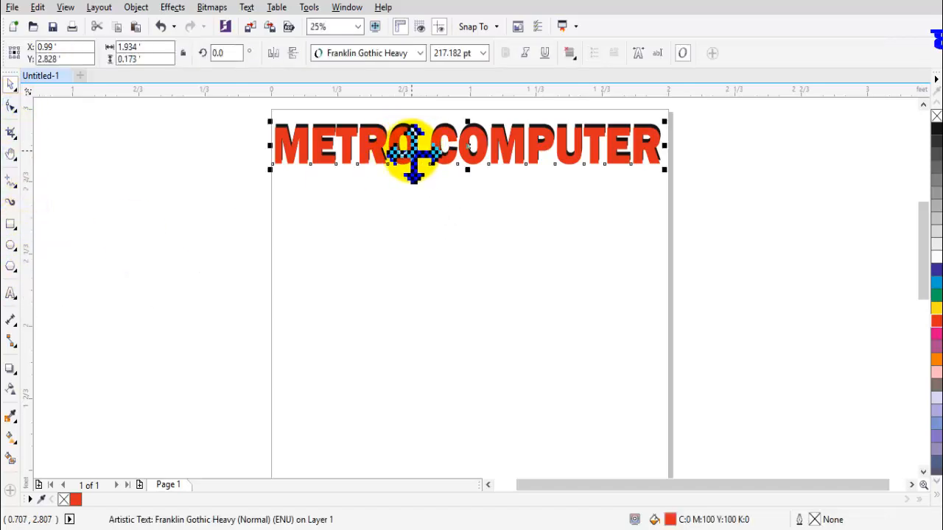
{"action": "left_click_drag", "start_coordinate": [414, 151], "coordinate": [416, 212]}
{"action": "double_click", "coordinate": [416, 212]}
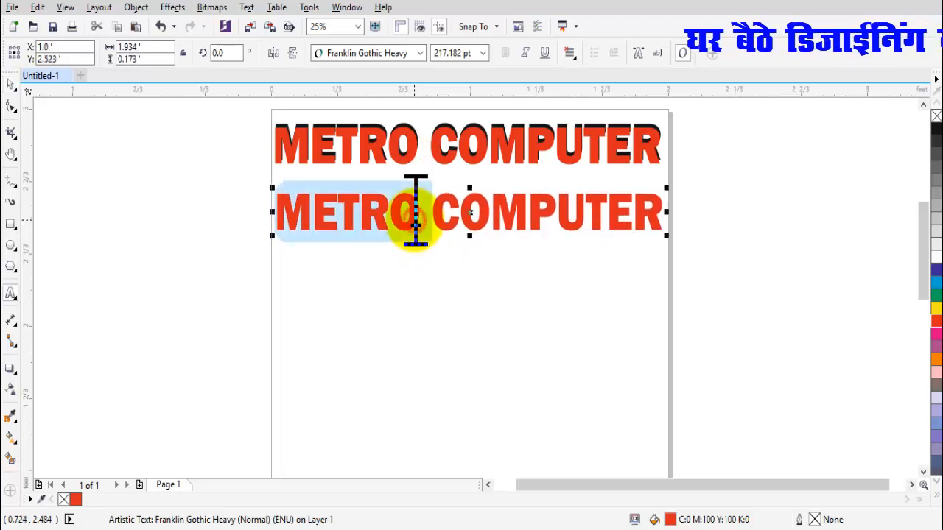
{"action": "type", "text": "c"}
{"action": "key", "text": "BackSpace"}
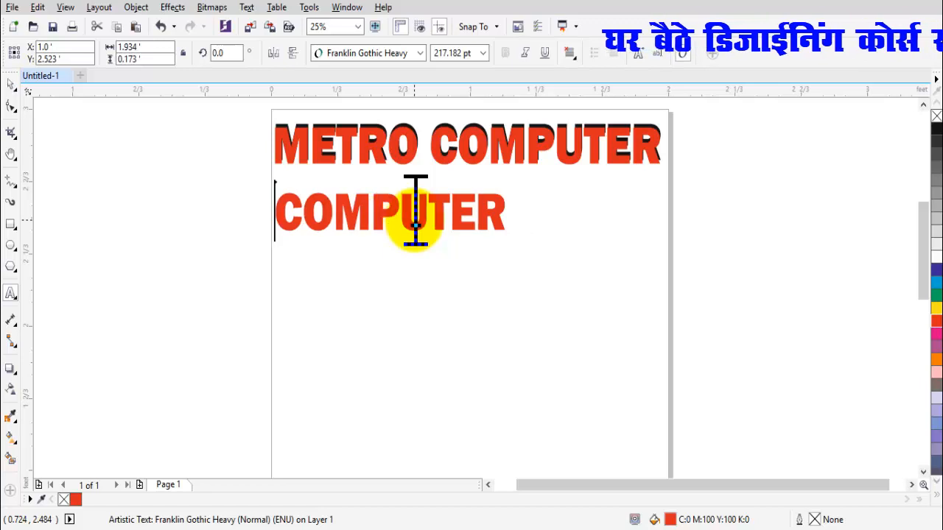
{"action": "type", "text": "C "}
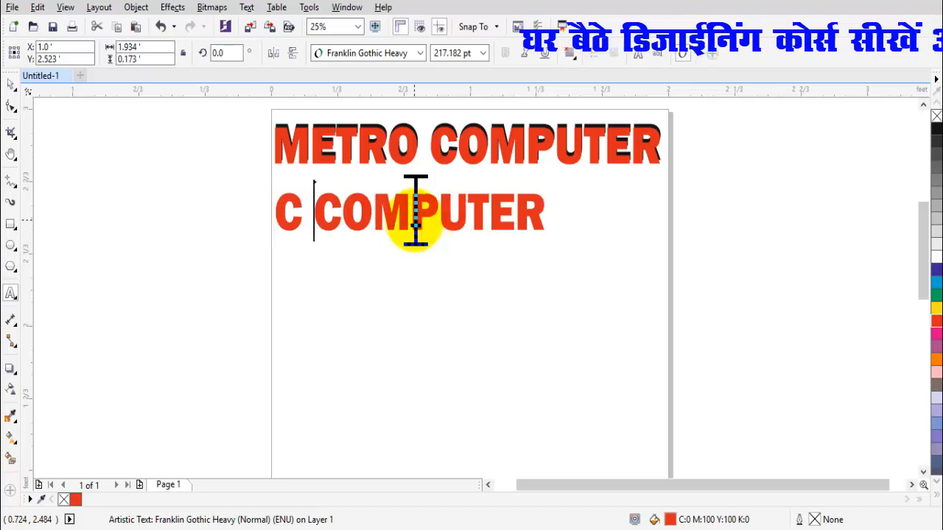
{"action": "type", "text": "LANG"}
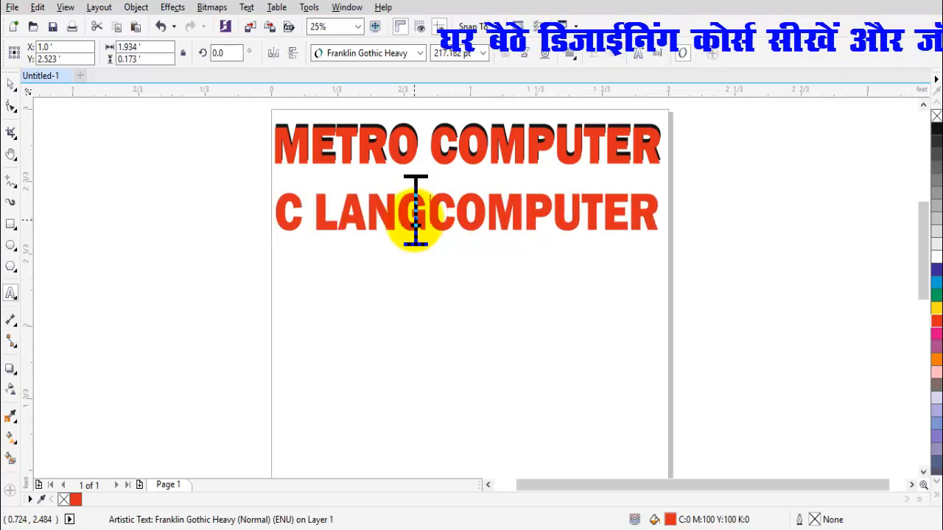
{"action": "type", "text": "UAGE, "}
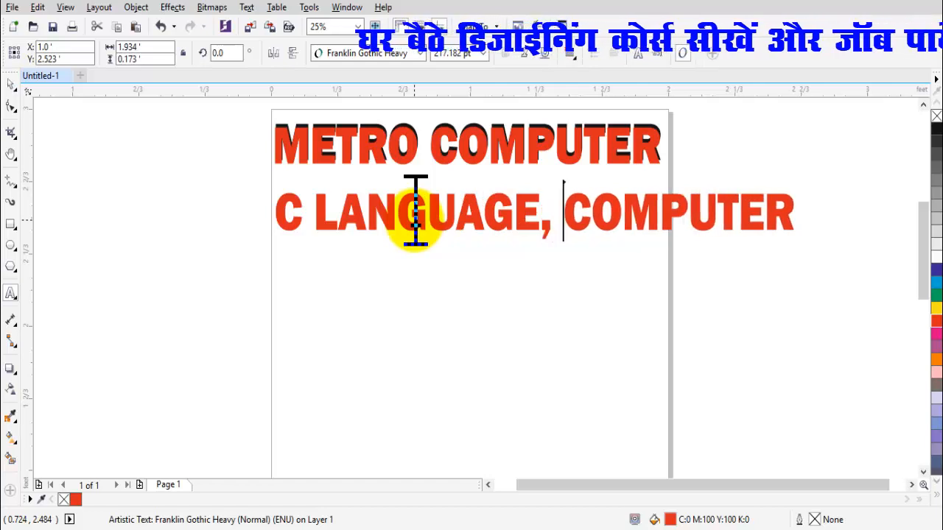
{"action": "type", "text": "JAVA"}
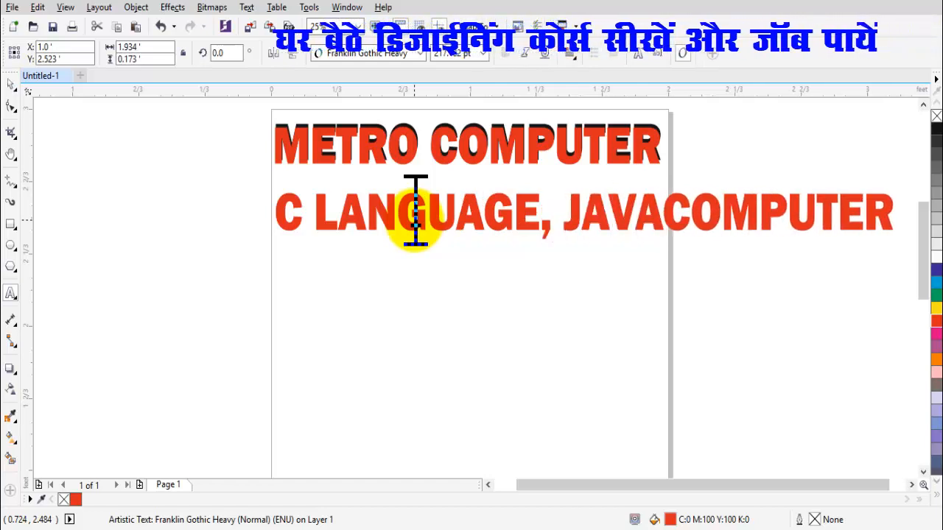
Insert ", JAVA" directly after the first C in the second line.
{"action": "key", "text": "Left"}
{"action": "key", "text": "Left"}
{"action": "key", "text": "Left"}
{"action": "key", "text": "Left"}
{"action": "key", "text": "Left"}
{"action": "key", "text": "Left"}
{"action": "key", "text": "Left"}
{"action": "key", "text": "Left"}
{"action": "key", "text": "Left"}
{"action": "key", "text": "Left"}
{"action": "key", "text": "Left"}
{"action": "key", "text": "Left"}
{"action": "key", "text": "Left"}
{"action": "key", "text": "Left"}
{"action": "key", "text": "Left"}
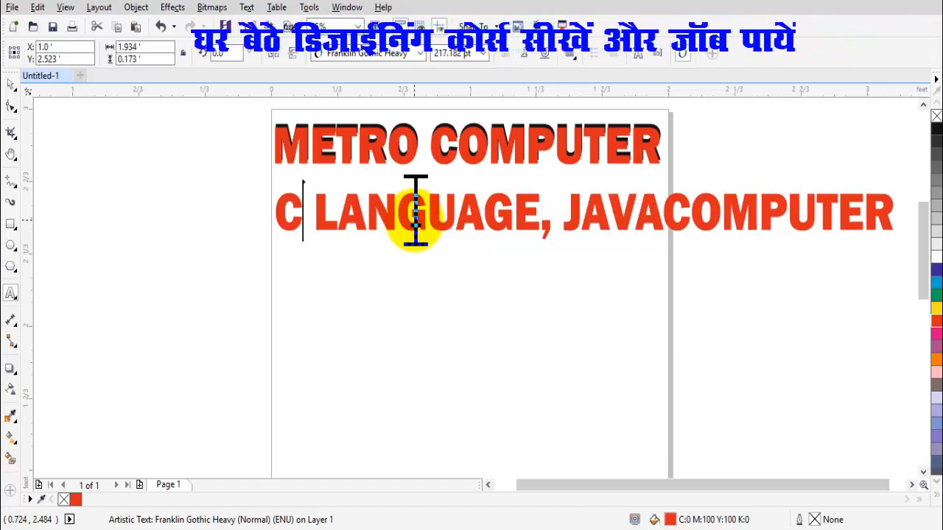
{"action": "type", "text": ", JA"}
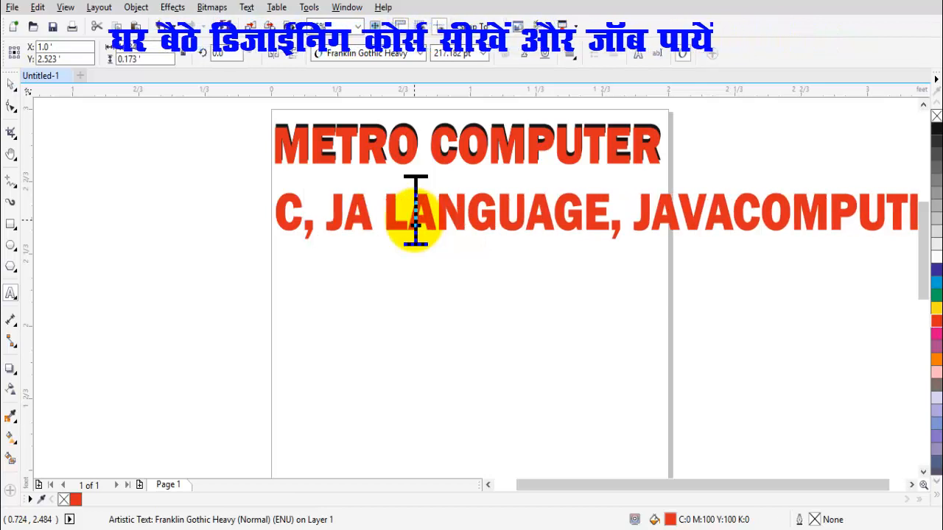
{"action": "type", "text": "VA"}
Delete all the text following "C, JAVA" in the second line.
{"action": "key", "text": "Delete"}
{"action": "key", "text": "Delete"}
{"action": "key", "text": "Delete"}
{"action": "key", "text": "Delete"}
{"action": "key", "text": "Delete"}
{"action": "key", "text": "Delete"}
{"action": "key", "text": "Delete"}
{"action": "key", "text": "Delete"}
{"action": "key", "text": "Delete"}
{"action": "key", "text": "Delete"}
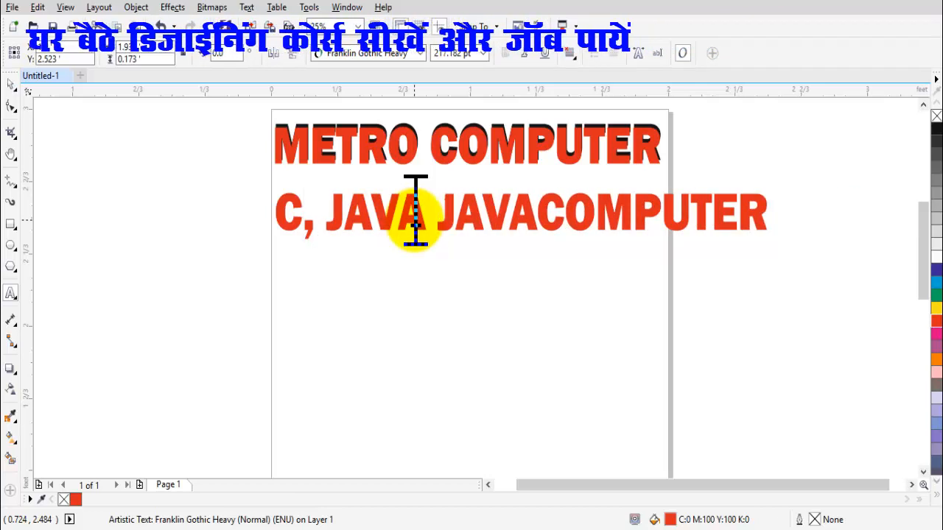
{"action": "key", "text": "Delete"}
{"action": "key", "text": "Delete"}
{"action": "key", "text": "Delete"}
{"action": "key", "text": "Delete"}
{"action": "key", "text": "Delete"}
{"action": "key", "text": "Delete"}
{"action": "key", "text": "Delete"}
{"action": "key", "text": "Delete"}
{"action": "key", "text": "Delete"}
{"action": "key", "text": "Delete"}
{"action": "key", "text": "Delete"}
{"action": "key", "text": "Delete"}
{"action": "key", "text": "Delete"}
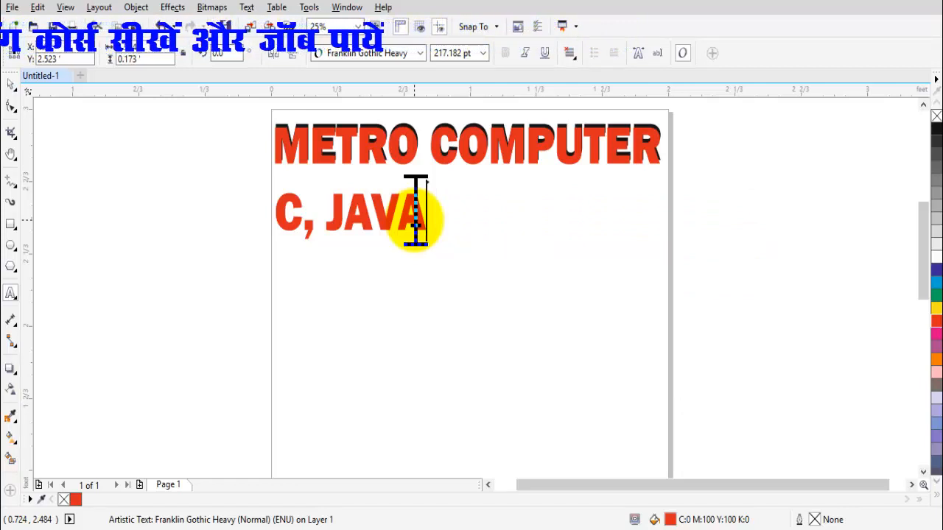
Append ", C++ LANGUAGE" to the second line and compress it to about 1.93 feet wide to fit the page.
{"action": "type", "text": ", "}
{"action": "type", "text": "c"}
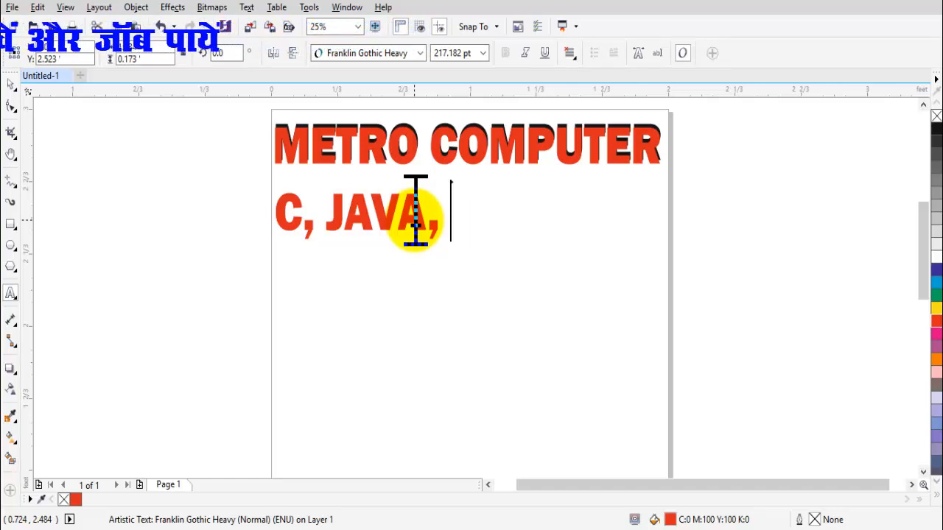
{"action": "type", "text": "++"}
{"action": "key", "text": "alt+space"}
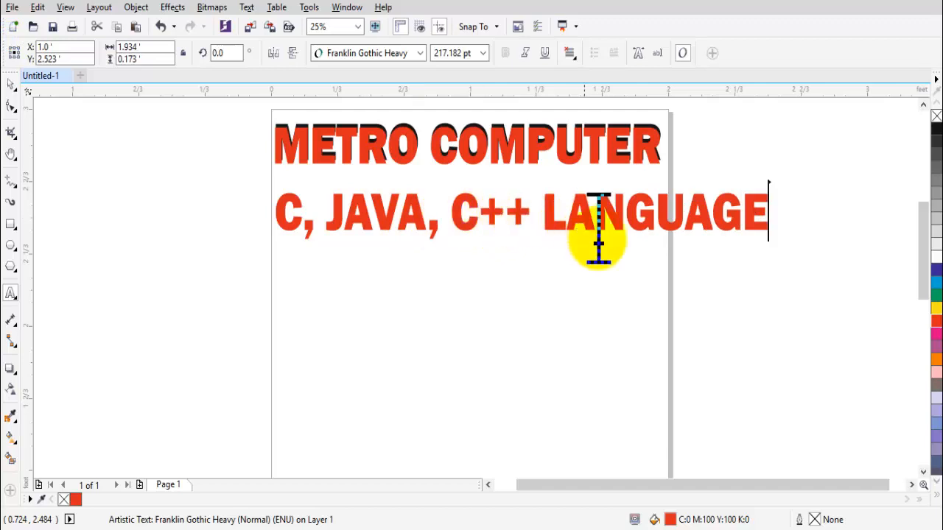
{"action": "left_click_drag", "start_coordinate": [772, 218], "coordinate": [662, 216]}
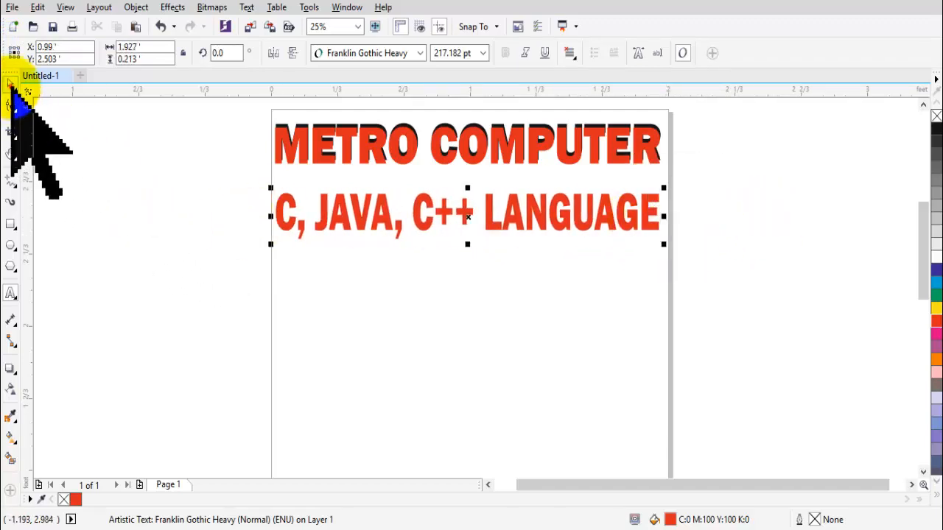
{"action": "left_click", "coordinate": [11, 84]}
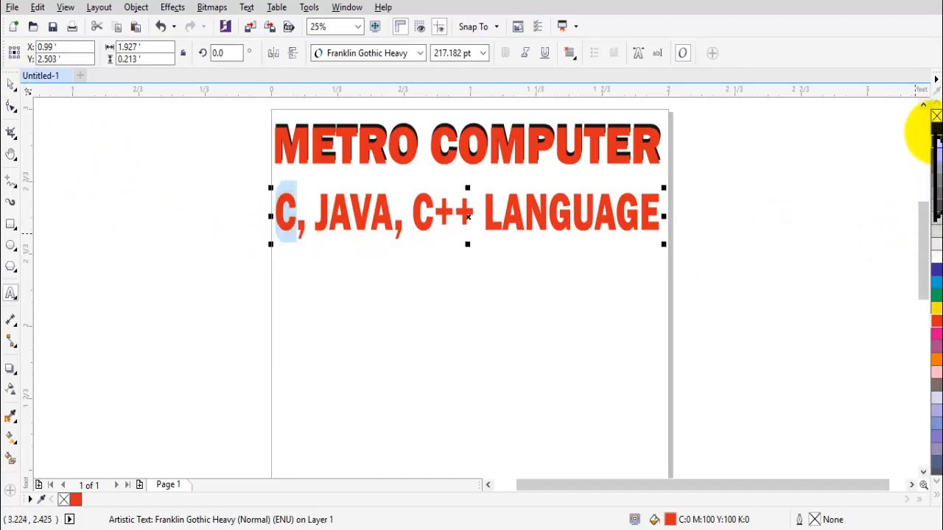
In the second line, color the first C black, JAVA dark blue and C++ purple, and deselect the text.
{"action": "left_click", "coordinate": [936, 129]}
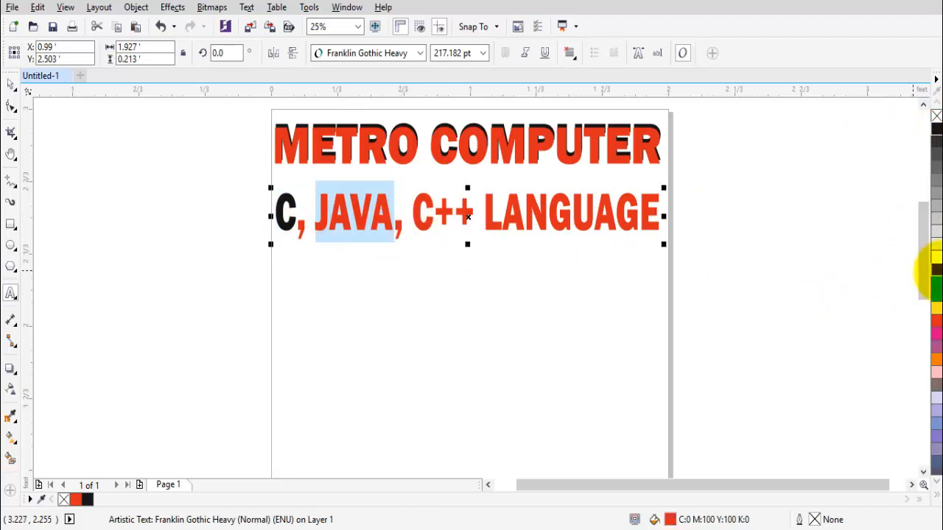
{"action": "left_click", "coordinate": [936, 269]}
{"action": "left_click", "coordinate": [418, 213]}
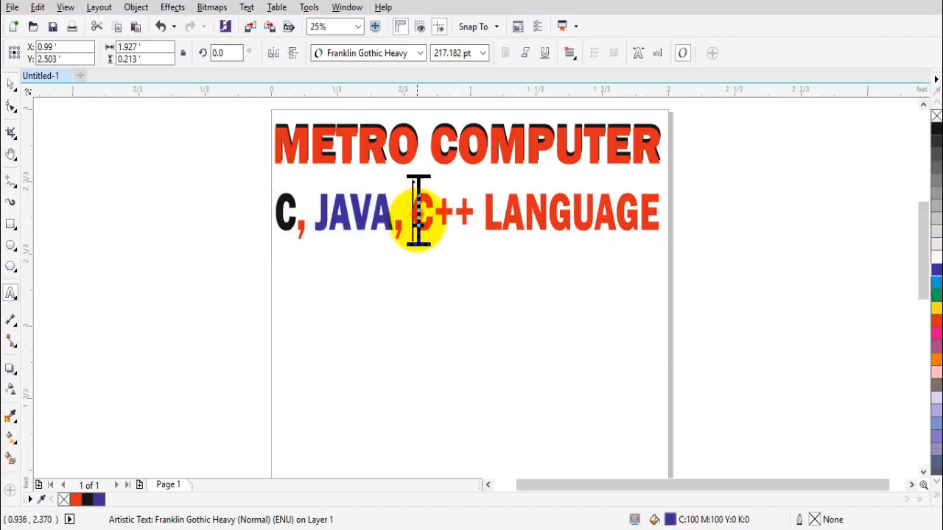
{"action": "left_click_drag", "start_coordinate": [471, 213], "coordinate": [475, 214]}
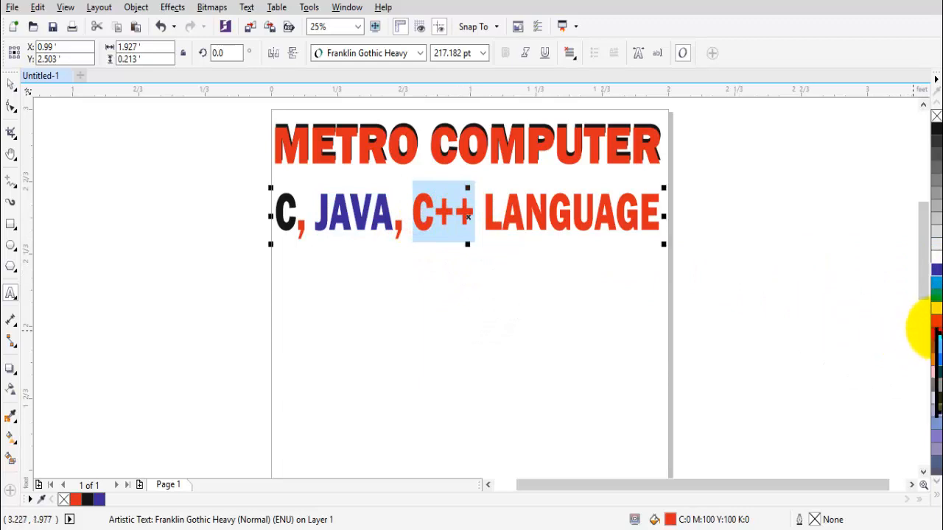
{"action": "left_click", "coordinate": [930, 345]}
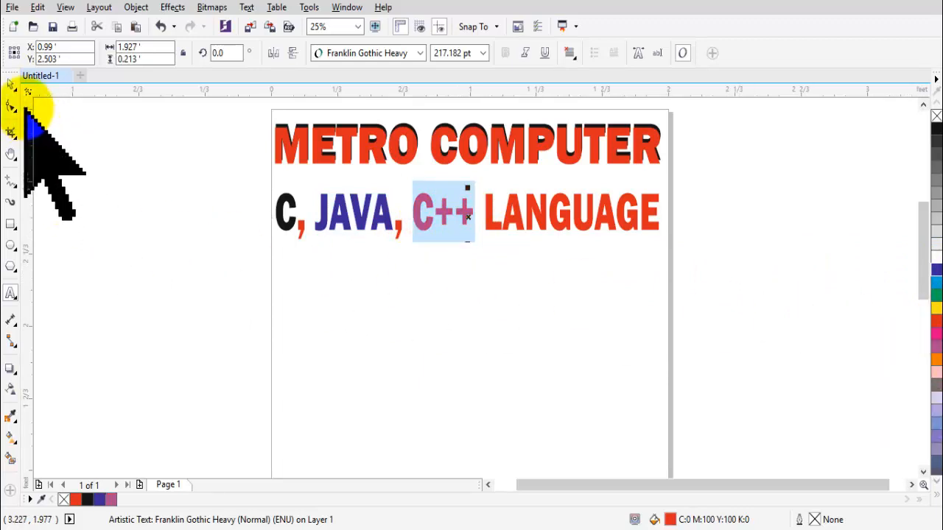
{"action": "left_click", "coordinate": [11, 83]}
{"action": "left_click", "coordinate": [342, 273]}
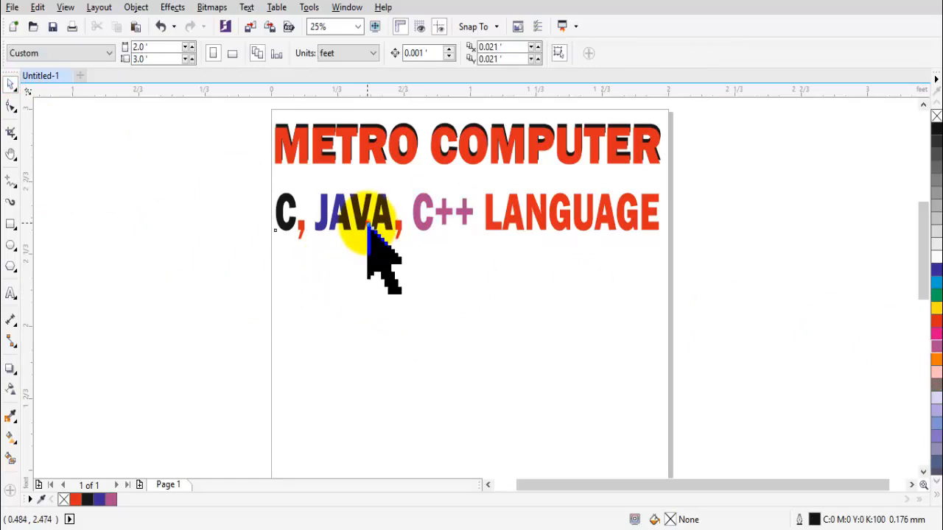
Duplicate the "C, JAVA, C++ LANGUAGE" line directly below it and replace C, JAVA with TALLY in the copy.
{"action": "left_click", "coordinate": [368, 222]}
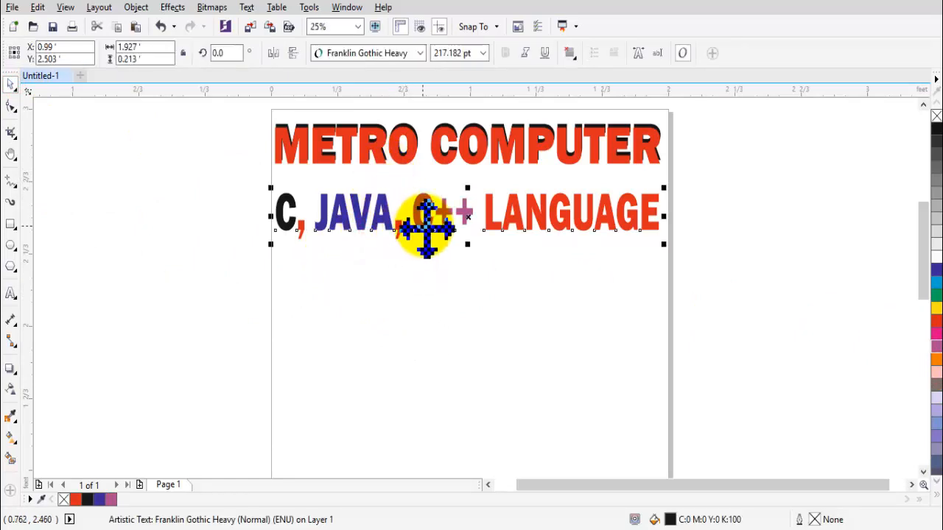
{"action": "left_click_drag", "start_coordinate": [456, 221], "coordinate": [436, 273]}
{"action": "double_click", "coordinate": [426, 263]}
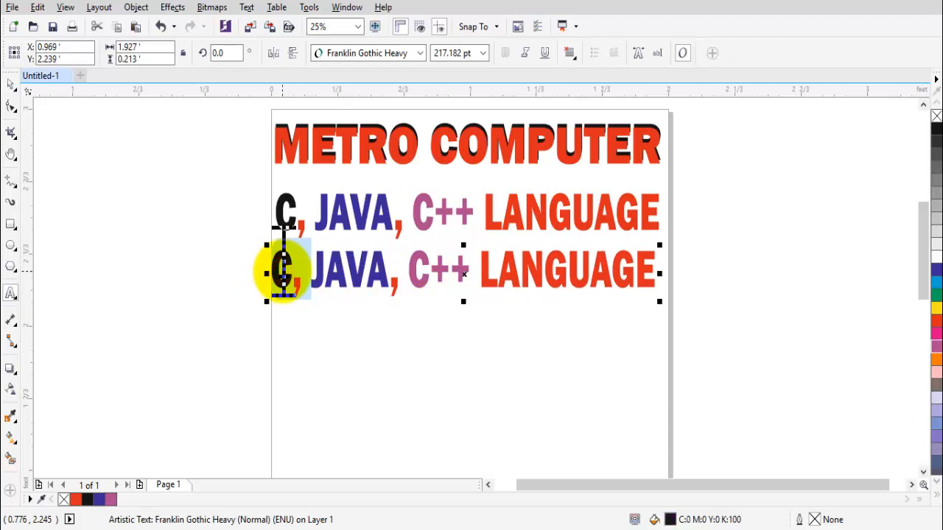
{"action": "type", "text": "TALLLY"}
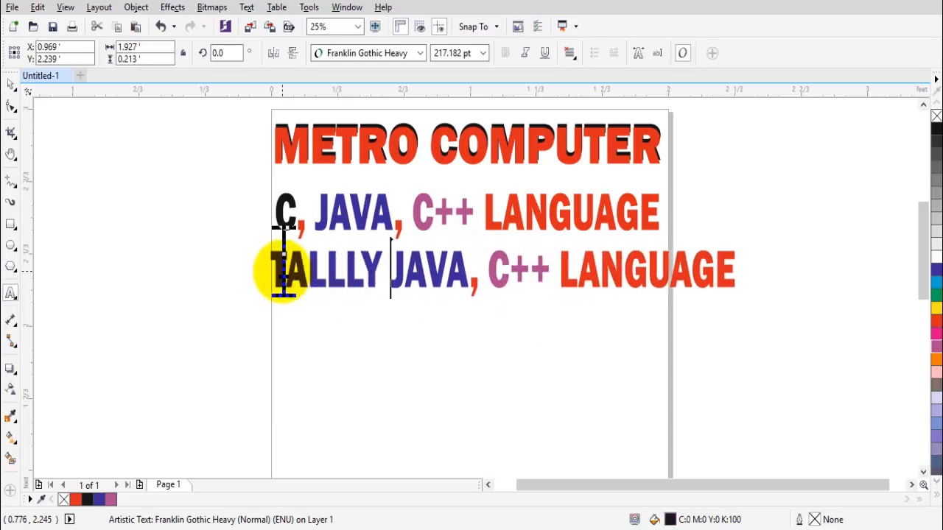
{"action": "key", "text": "BackSpace"}
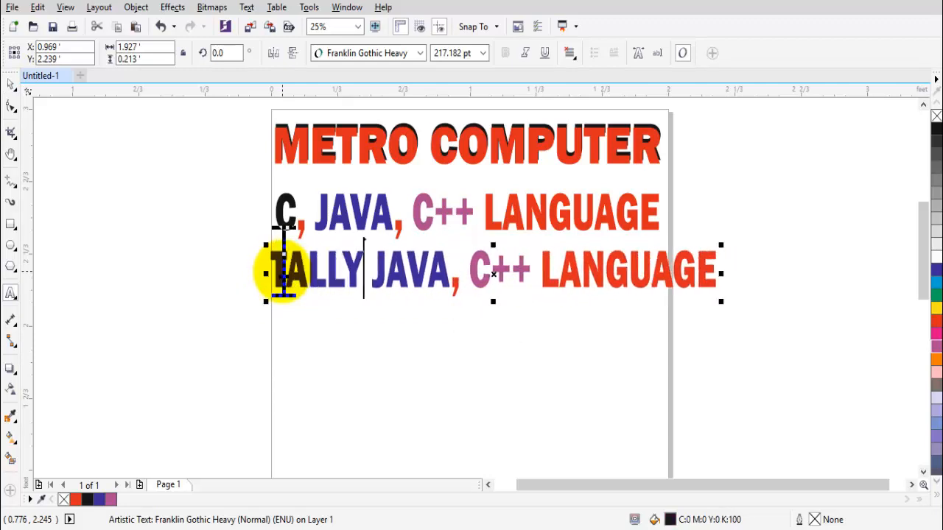
{"action": "key", "text": "Delete"}
{"action": "key", "text": "Delete"}
{"action": "key", "text": "Delete"}
{"action": "key", "text": "Delete"}
{"action": "key", "text": "Delete"}
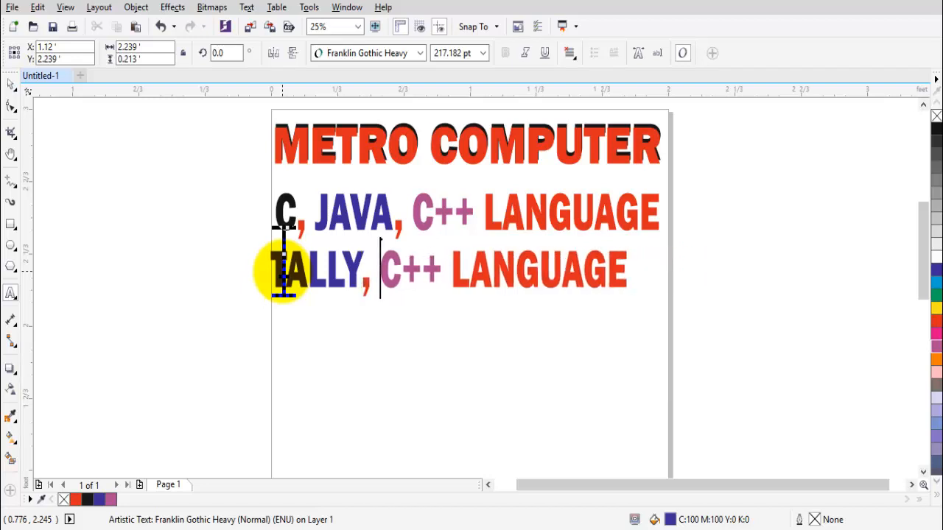
Replace "C++ LANGUAGE" in the TALLY line with "GST, BUSY".
{"action": "key", "text": "Delete"}
{"action": "key", "text": "Delete"}
{"action": "type", "text": "GST"}
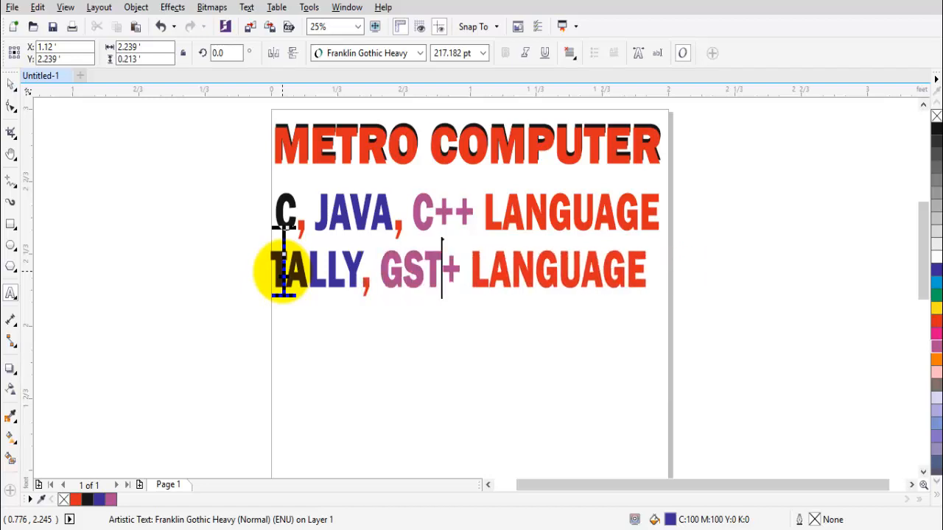
{"action": "type", "text": ","}
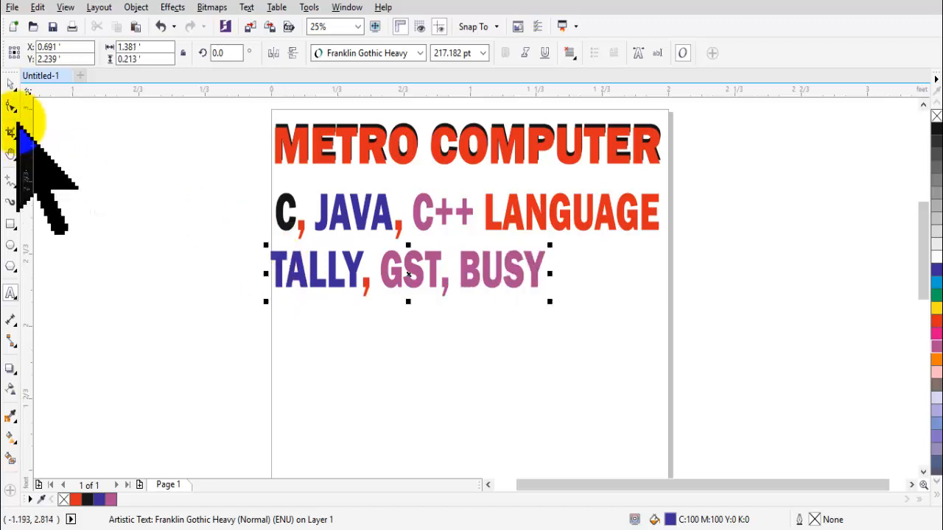
Align the TALLY line with the line above and stretch it to about 1.92 feet wide and 0.256 feet high.
{"action": "left_click", "coordinate": [11, 84]}
{"action": "left_click_drag", "start_coordinate": [411, 278], "coordinate": [417, 282]}
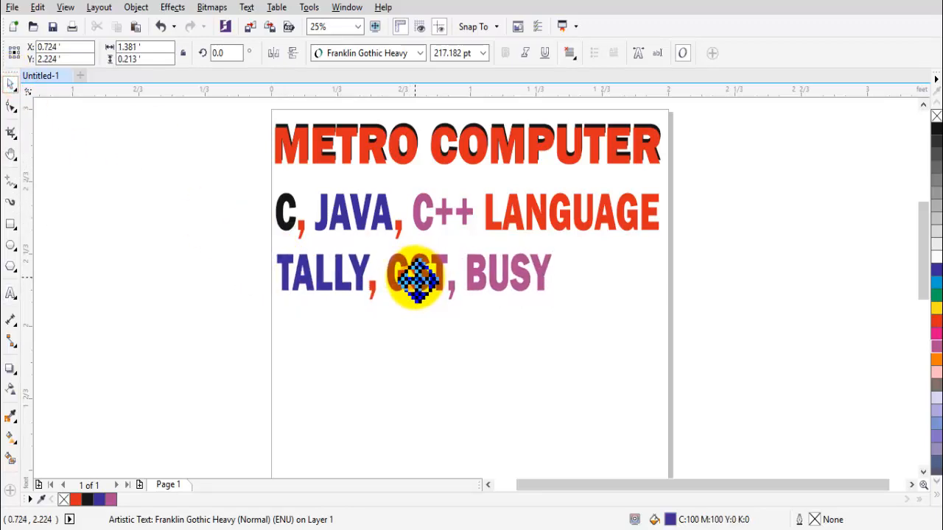
{"action": "left_click_drag", "start_coordinate": [582, 283], "coordinate": [663, 299]}
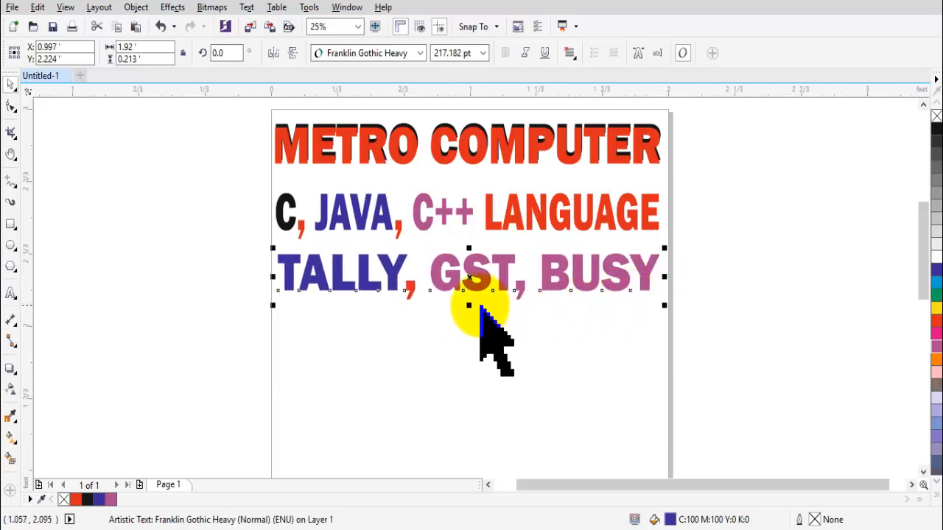
{"action": "left_click_drag", "start_coordinate": [472, 306], "coordinate": [472, 315]}
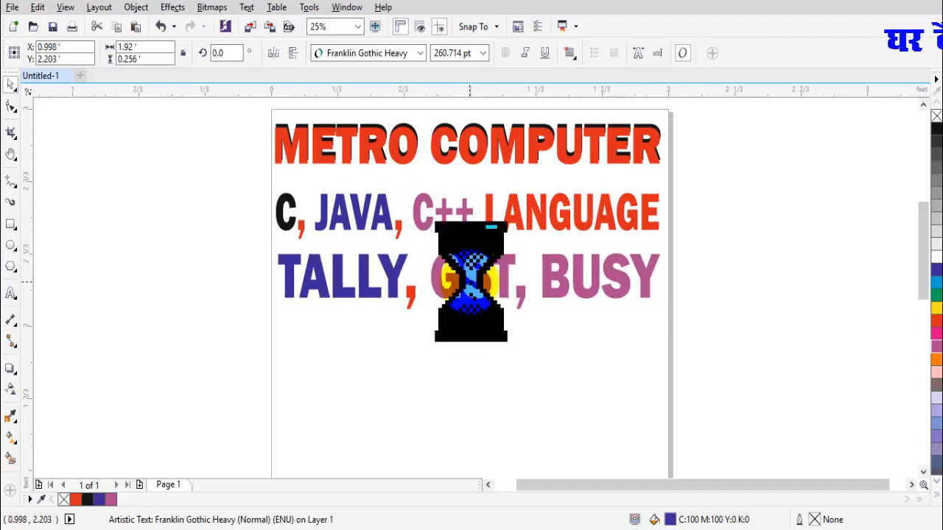
Duplicate the "TALLY, GST, BUSY" line directly below it and replace "TALLY, GST" with COREL in the copy.
{"action": "left_click_drag", "start_coordinate": [472, 283], "coordinate": [470, 352]}
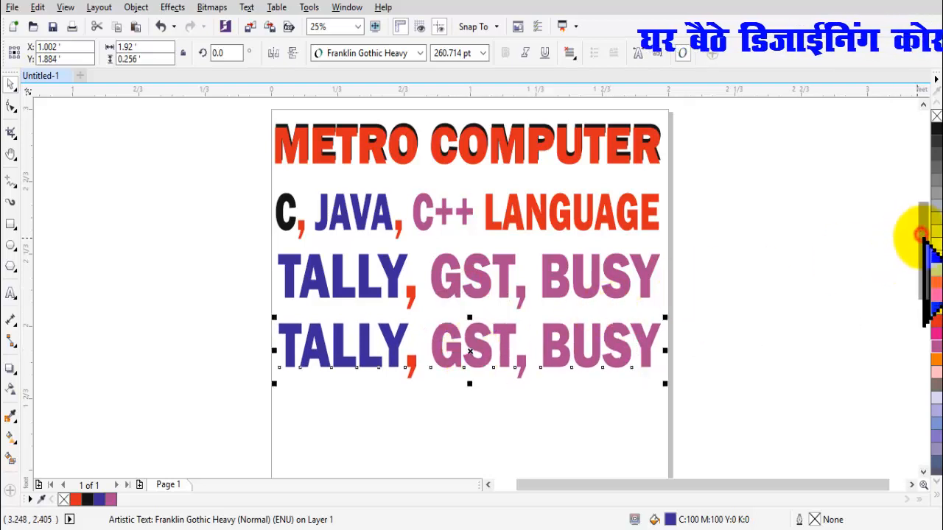
{"action": "left_click_drag", "start_coordinate": [923, 235], "coordinate": [916, 244]}
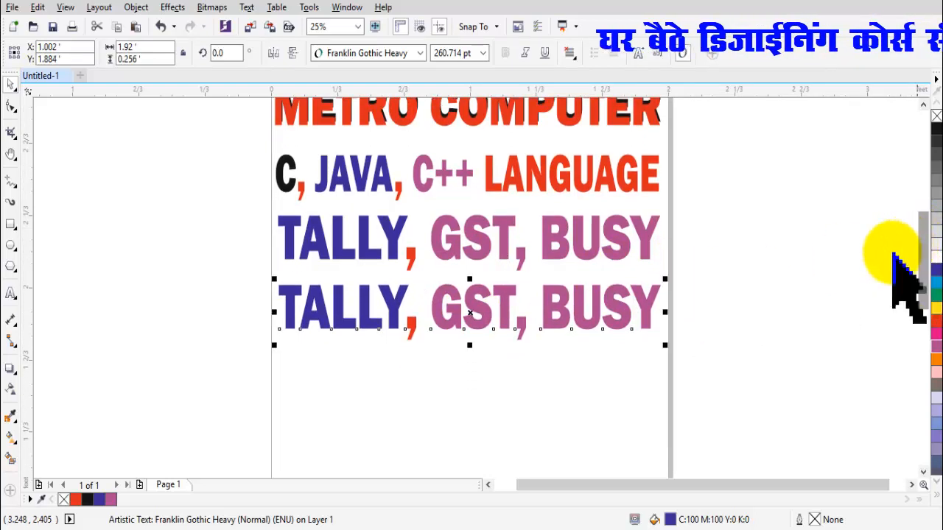
{"action": "key", "text": "F8"}
{"action": "left_click", "coordinate": [333, 307]}
{"action": "key", "text": "Home"}
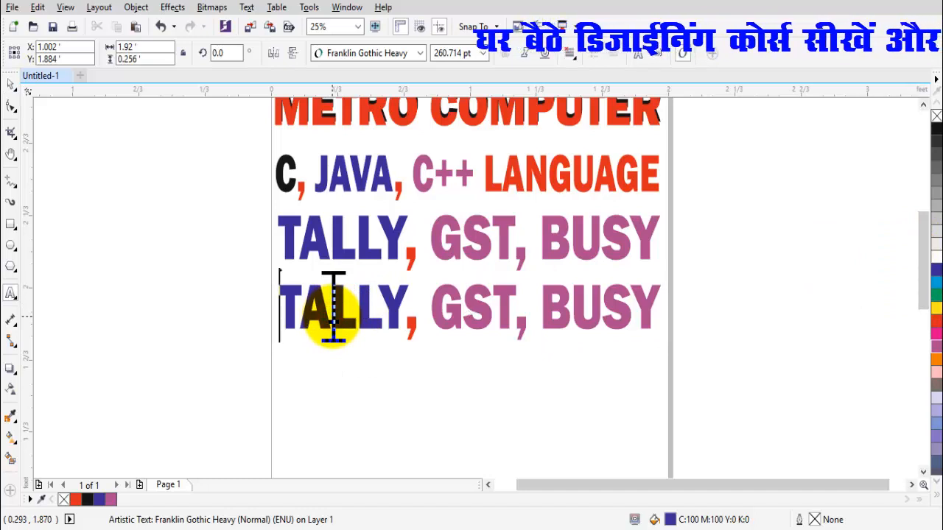
{"action": "key", "text": "Delete"}
{"action": "key", "text": "Delete"}
{"action": "key", "text": "Delete"}
{"action": "key", "text": "Delete"}
{"action": "key", "text": "Delete"}
{"action": "key", "text": "Delete"}
{"action": "key", "text": "Delete"}
{"action": "type", "text": "COREL"}
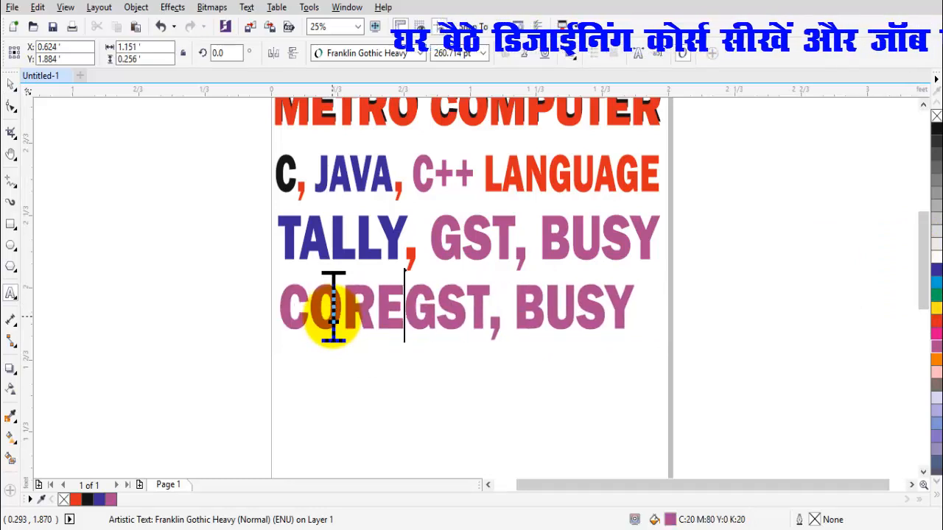
{"action": "key", "text": "Delete"}
{"action": "key", "text": "Delete"}
{"action": "key", "text": "Delete"}
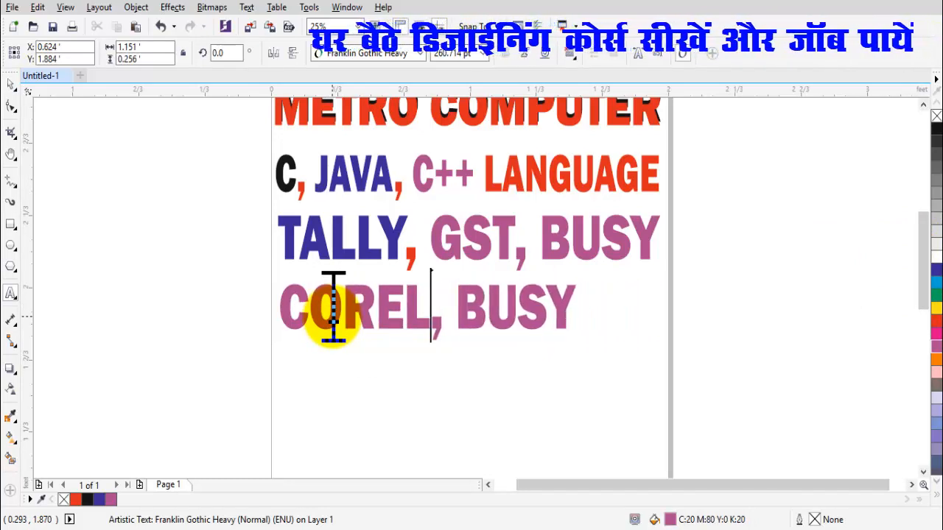
Replace BUSY with PHOTOSHOP in the COREL line and compress the line to fit the page width.
{"action": "key", "text": "Right"}
{"action": "key", "text": "Right"}
{"action": "key", "text": "Delete"}
{"action": "key", "text": "Delete"}
{"action": "key", "text": "Delete"}
{"action": "key", "text": "Delete"}
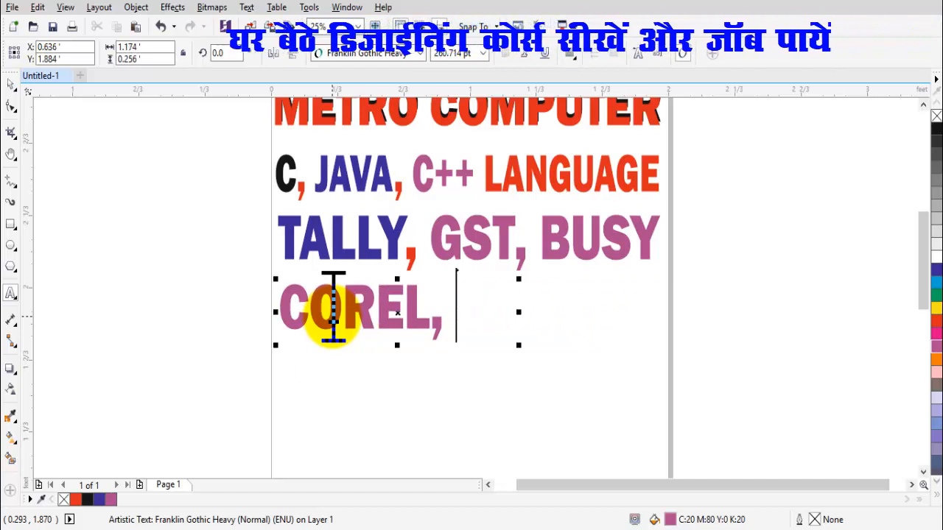
{"action": "type", "text": "PHOTOSHOP"}
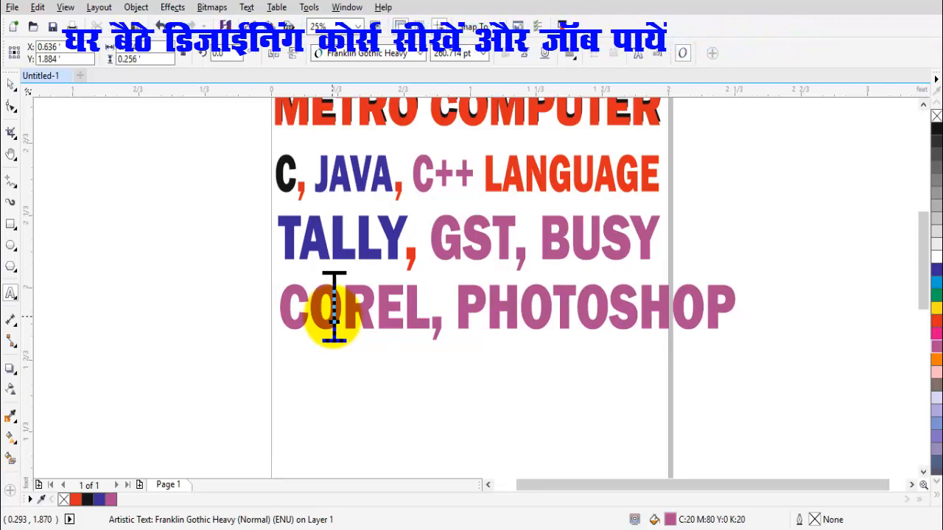
{"action": "key", "text": "Escape"}
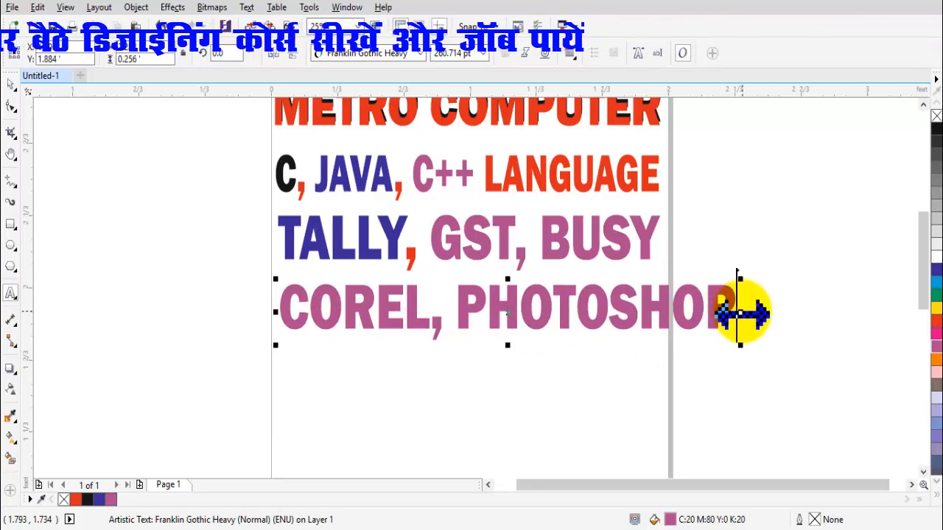
{"action": "left_click_drag", "start_coordinate": [740, 312], "coordinate": [667, 318]}
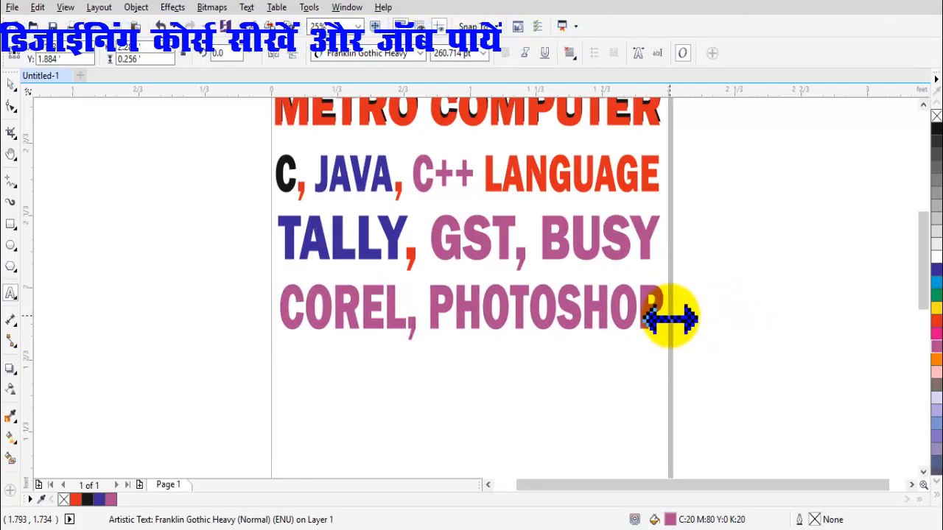
Color PHOTOSHOP dark blue and extend the line's left side so it is about 1.95 feet wide.
{"action": "left_click_drag", "start_coordinate": [435, 315], "coordinate": [884, 270]}
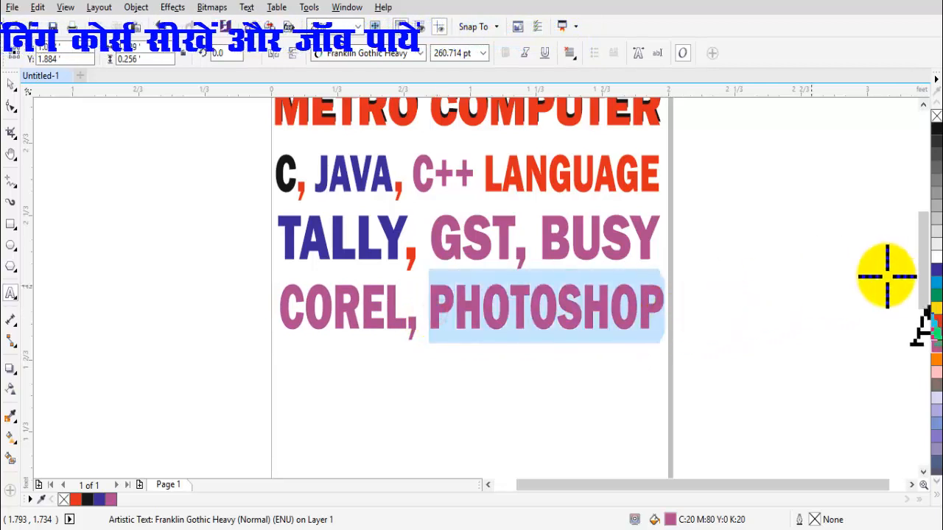
{"action": "left_click", "coordinate": [936, 270]}
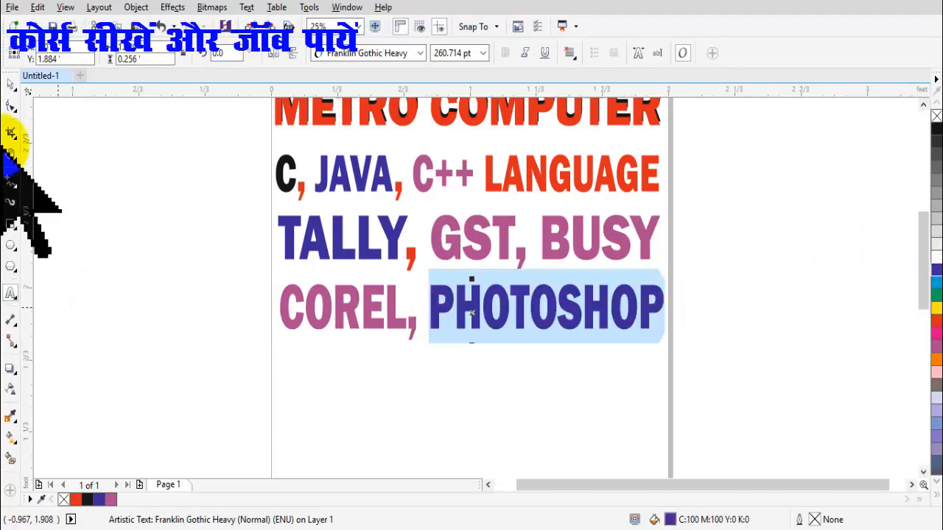
{"action": "left_click", "coordinate": [11, 84]}
{"action": "left_click_drag", "start_coordinate": [276, 312], "coordinate": [270, 311]}
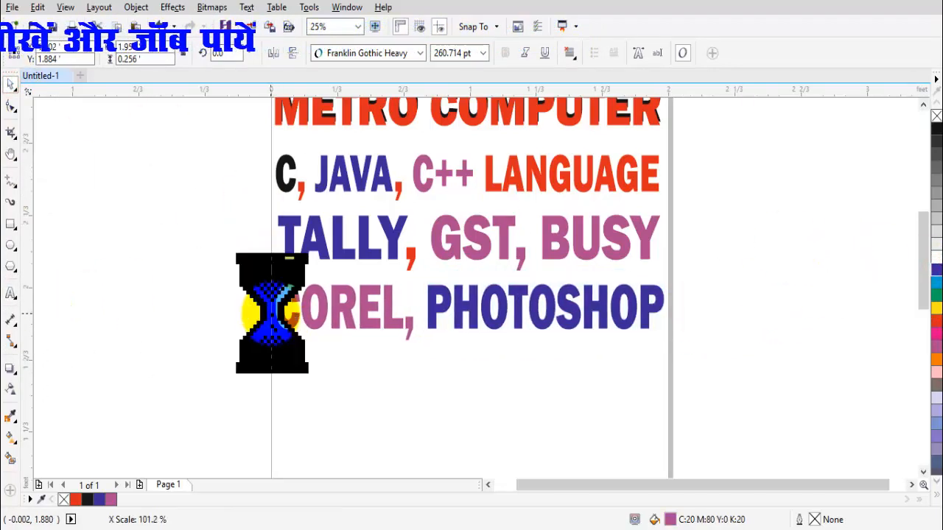
Nudge the "COREL, PHOTOSHOP" line up to a vertical position of about 1.908 feet, closer to the TALLY line.
{"action": "key", "text": "Up"}
{"action": "key", "text": "Up"}
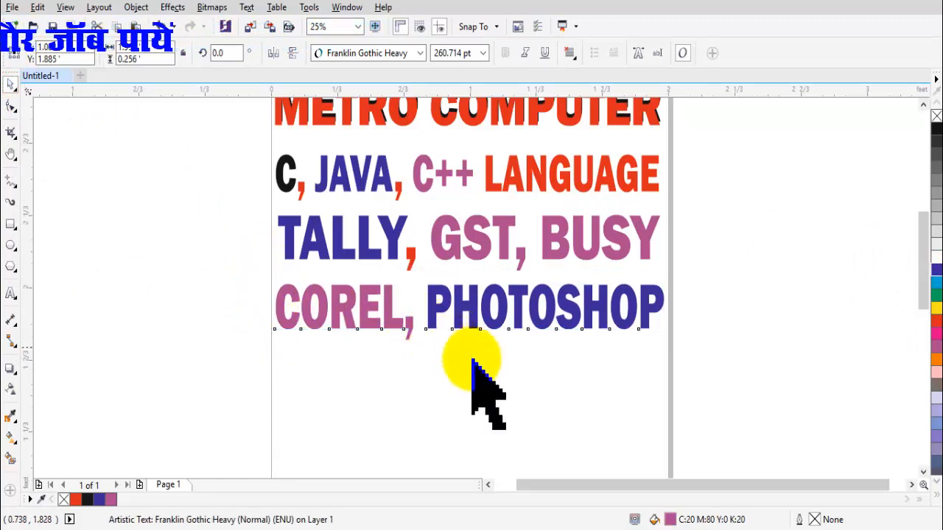
{"action": "key", "text": "Up"}
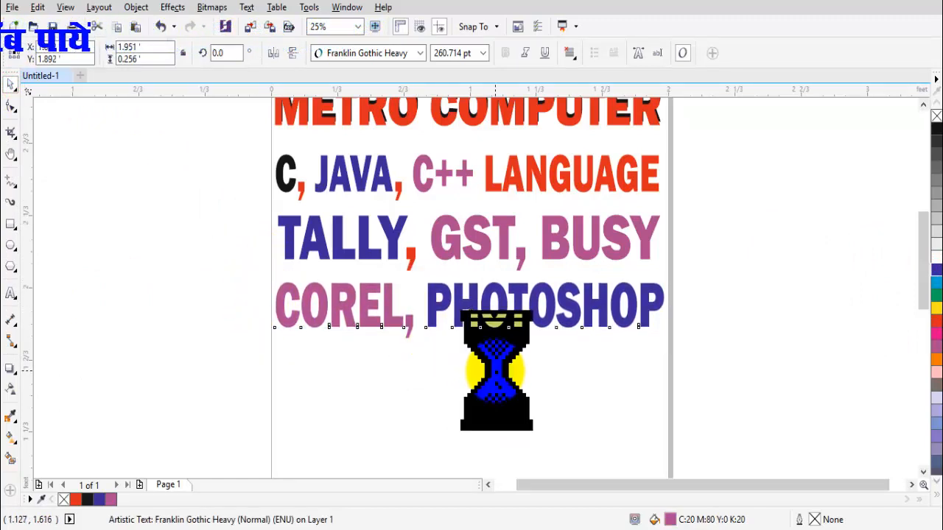
{"action": "key", "text": "Up"}
{"action": "key", "text": "Up"}
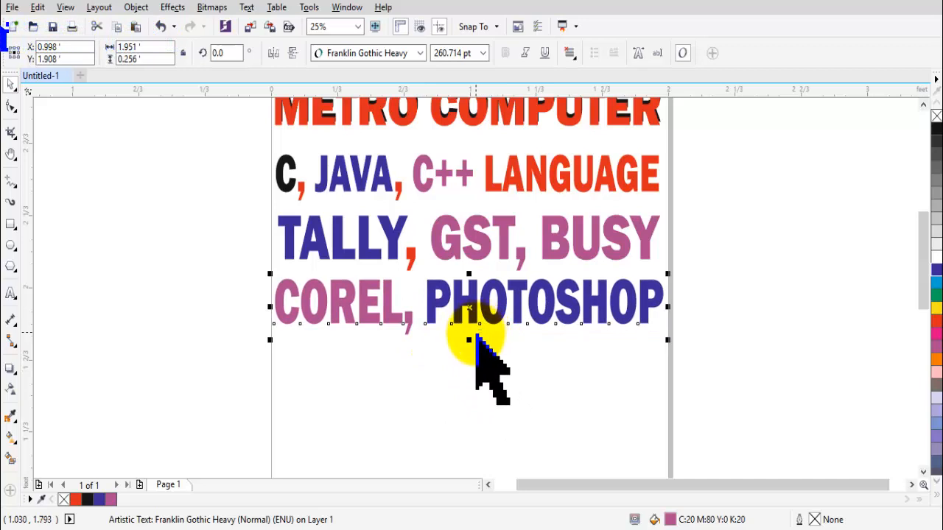
Duplicate the COREL line below it, replace its text with "GRAPHICS DESIGNGER" and compress it to about 1.94 feet wide.
{"action": "left_click_drag", "start_coordinate": [463, 310], "coordinate": [468, 371]}
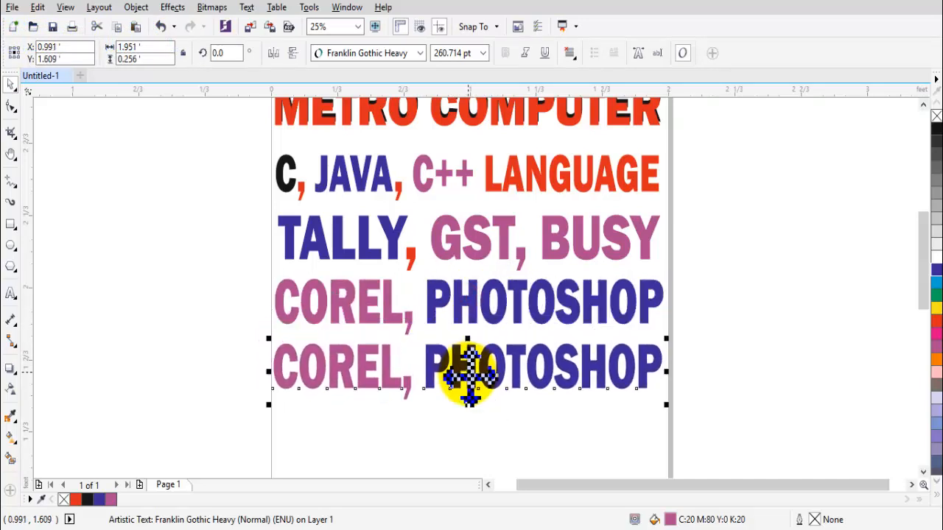
{"action": "triple_click", "coordinate": [352, 366]}
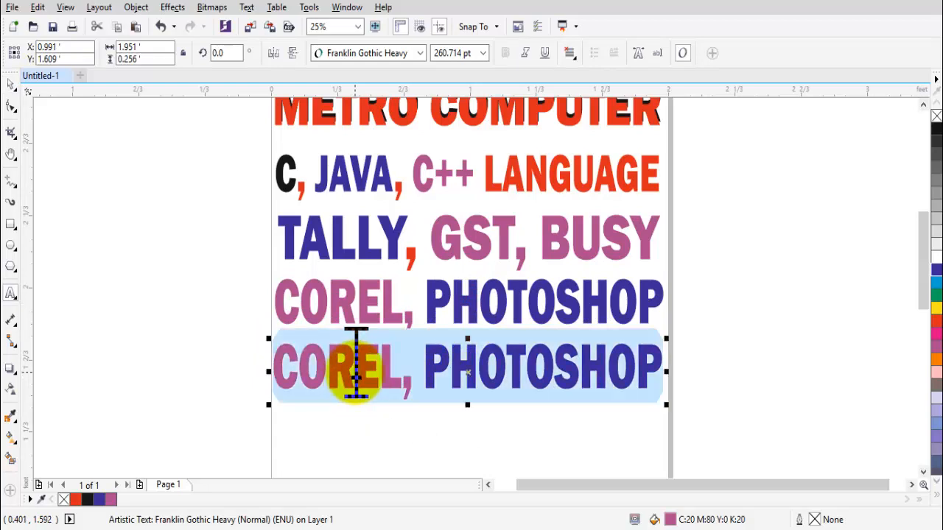
{"action": "type", "text": "GRAPHICS DESI"}
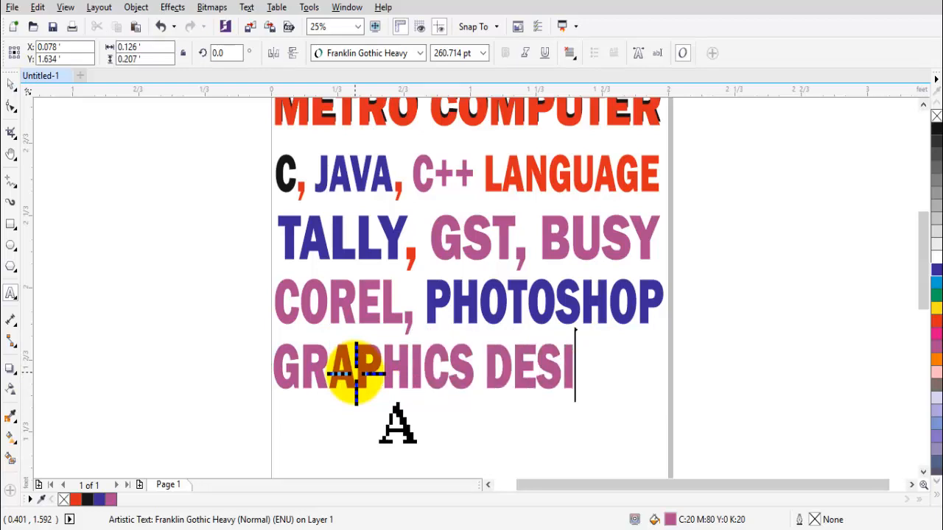
{"action": "type", "text": "GN"}
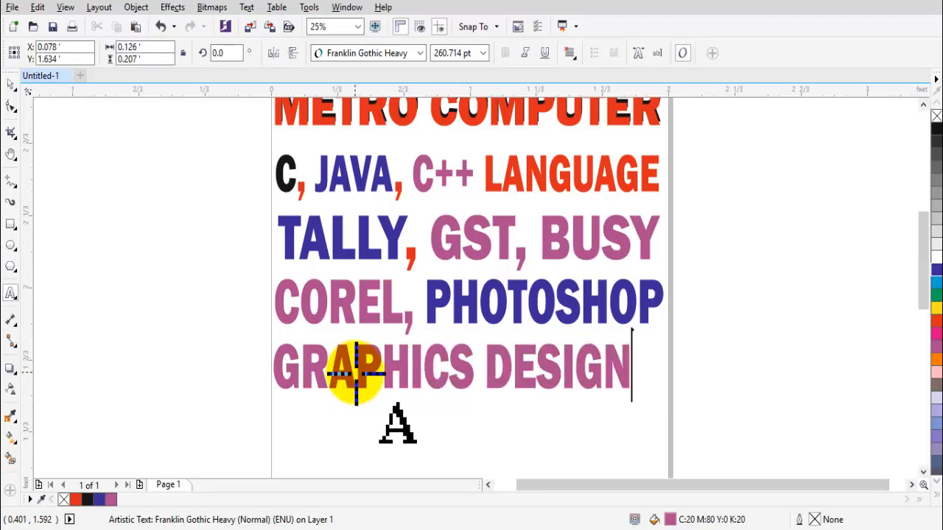
{"action": "type", "text": "GER"}
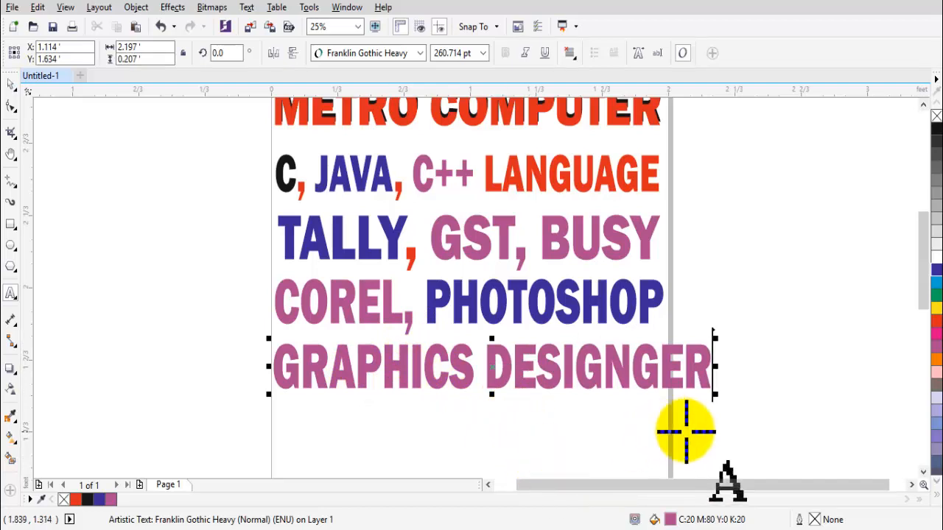
{"action": "left_click_drag", "start_coordinate": [715, 368], "coordinate": [662, 372]}
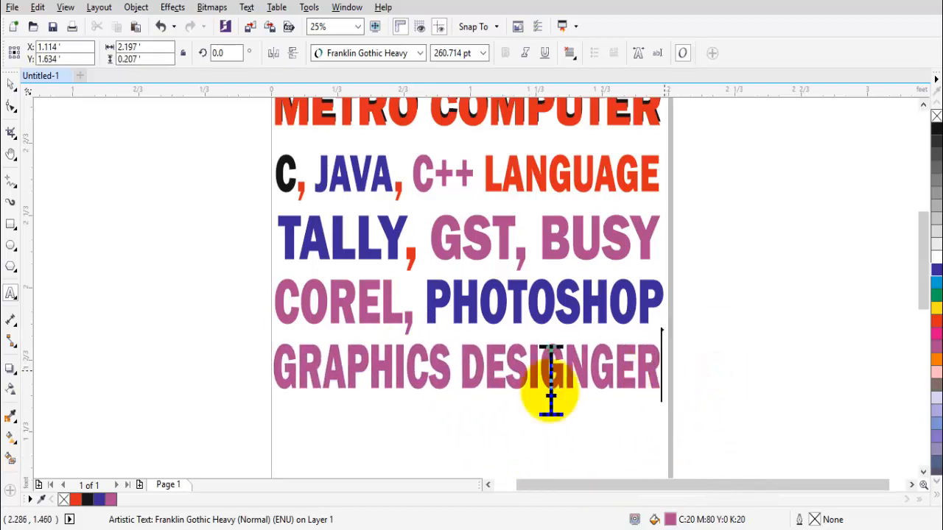
Set the whole "GRAPHICS DESIGNGER" line in Freestyle Script and stretch it to about 1.98 feet wide.
{"action": "left_click", "coordinate": [394, 372]}
{"action": "key", "text": "ctrl+a"}
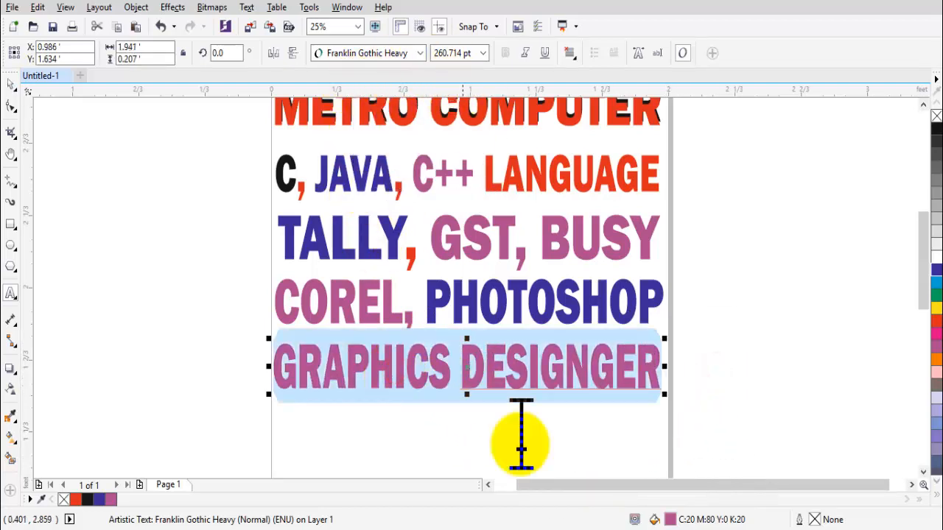
{"action": "left_click_drag", "start_coordinate": [670, 486], "coordinate": [484, 479]}
{"action": "left_click", "coordinate": [410, 54]}
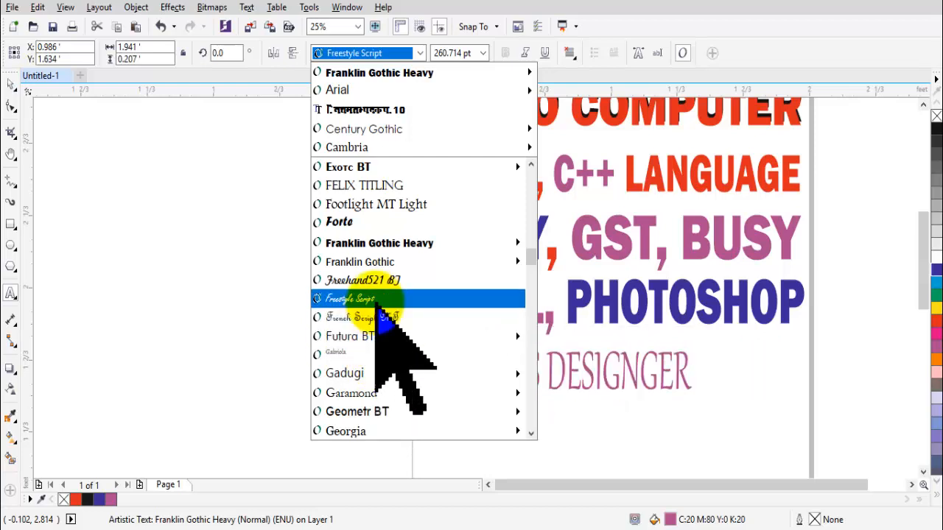
{"action": "left_click", "coordinate": [383, 298]}
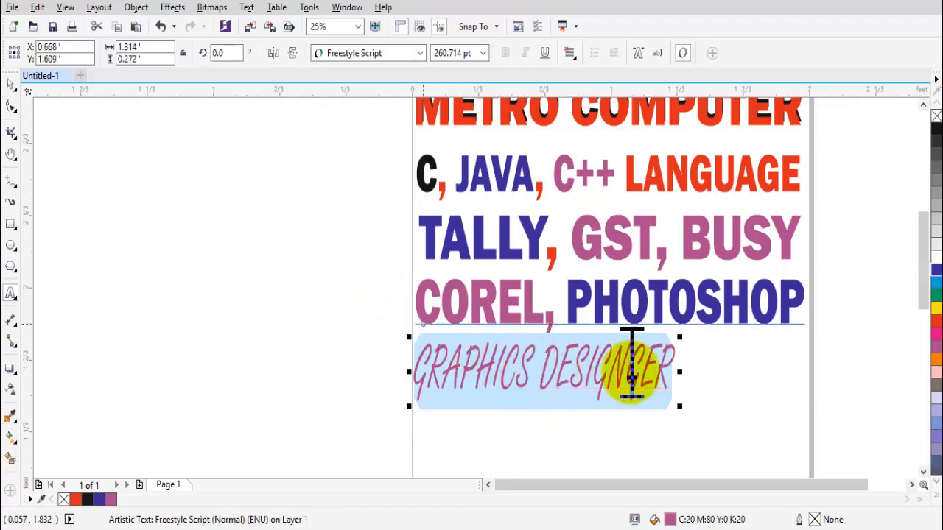
{"action": "left_click_drag", "start_coordinate": [682, 372], "coordinate": [810, 372]}
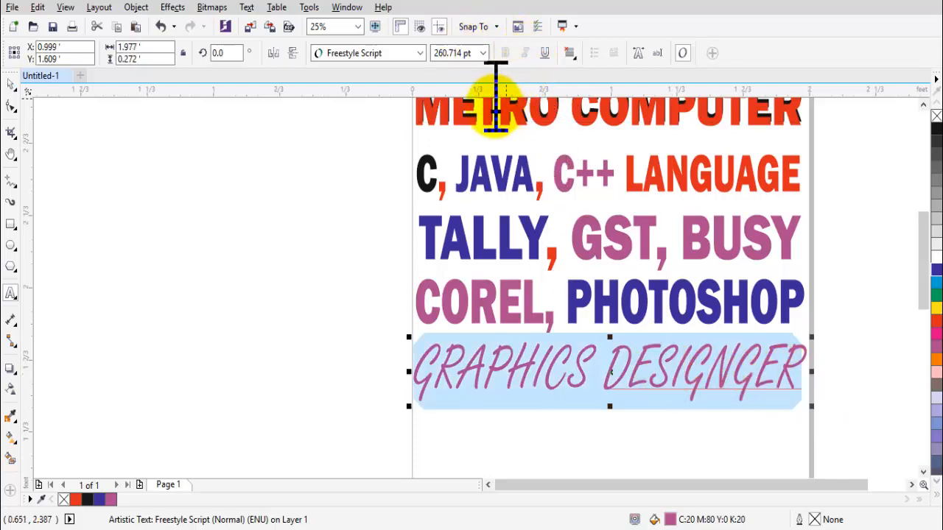
Duplicate the "COREL, PHOTOSHOP" line below the "GRAPHICS DESIGNGER" line, at a vertical position of about 1.234 feet.
{"action": "left_click", "coordinate": [257, 236]}
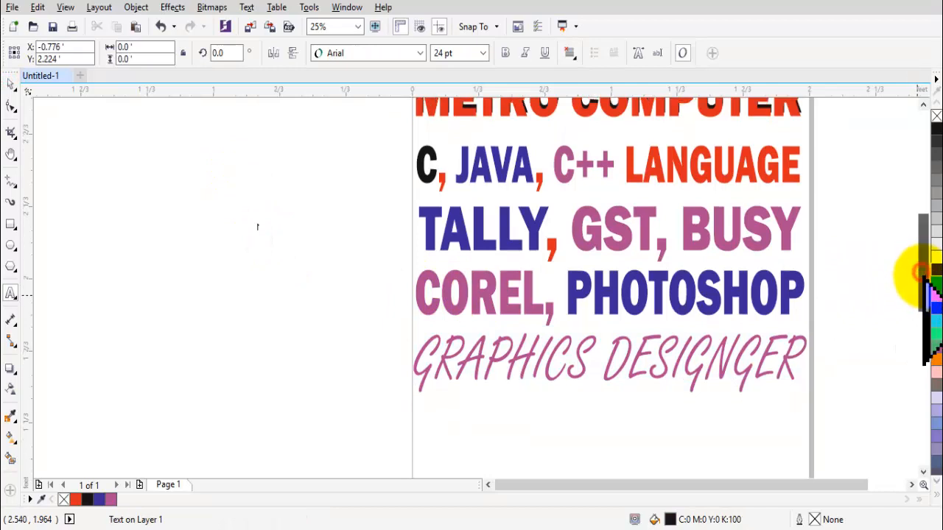
{"action": "left_click_drag", "start_coordinate": [921, 273], "coordinate": [929, 324]}
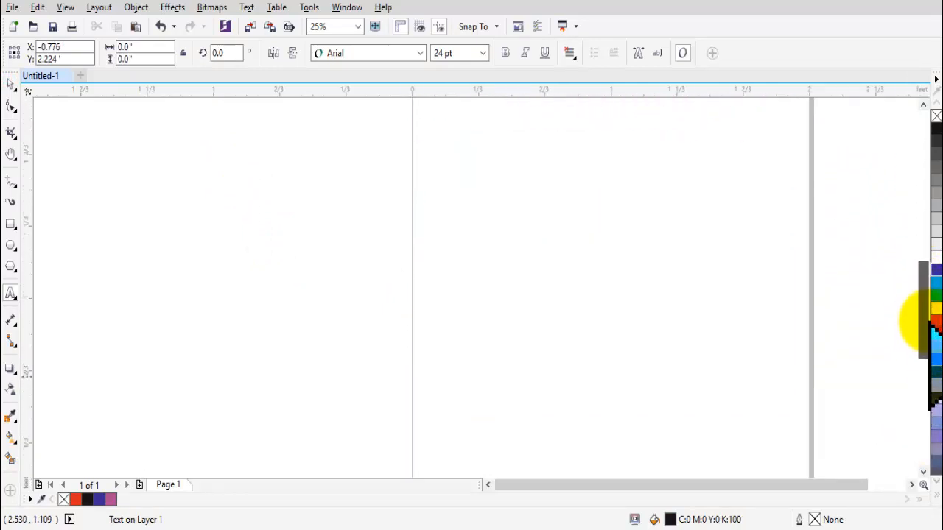
{"action": "left_click", "coordinate": [358, 26]}
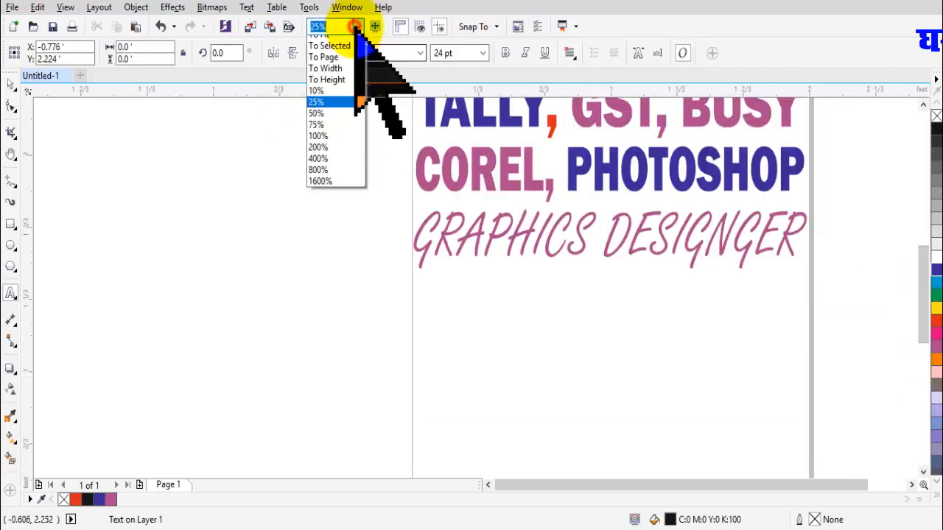
{"action": "left_click", "coordinate": [327, 64]}
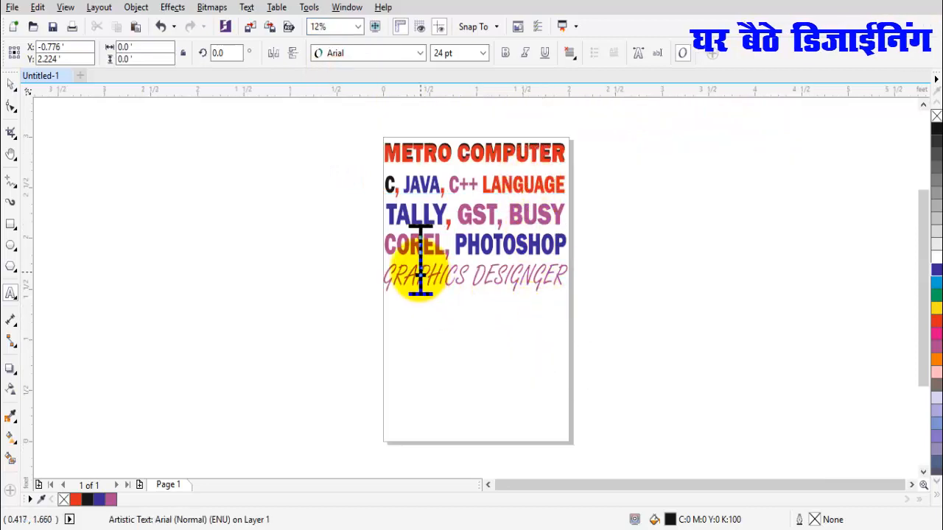
{"action": "left_click", "coordinate": [10, 85]}
{"action": "left_click", "coordinate": [873, 274]}
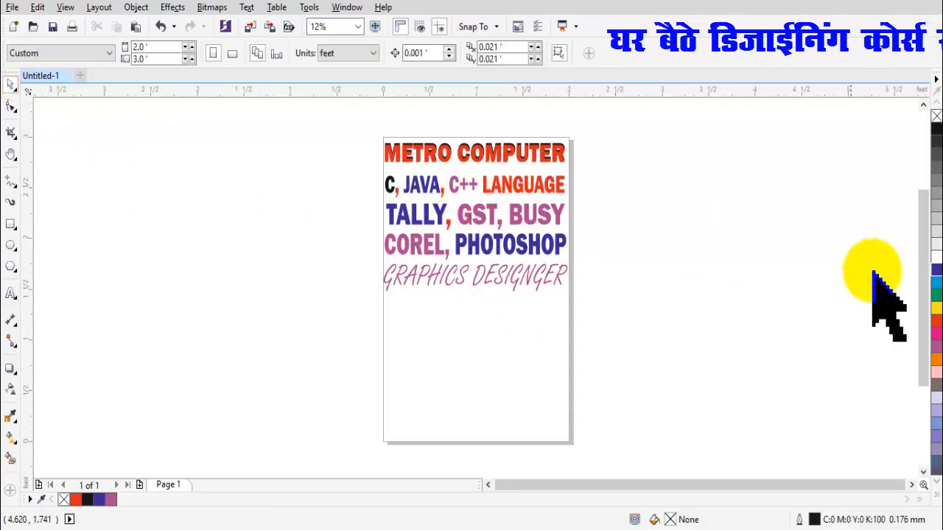
{"action": "left_click", "coordinate": [333, 26]}
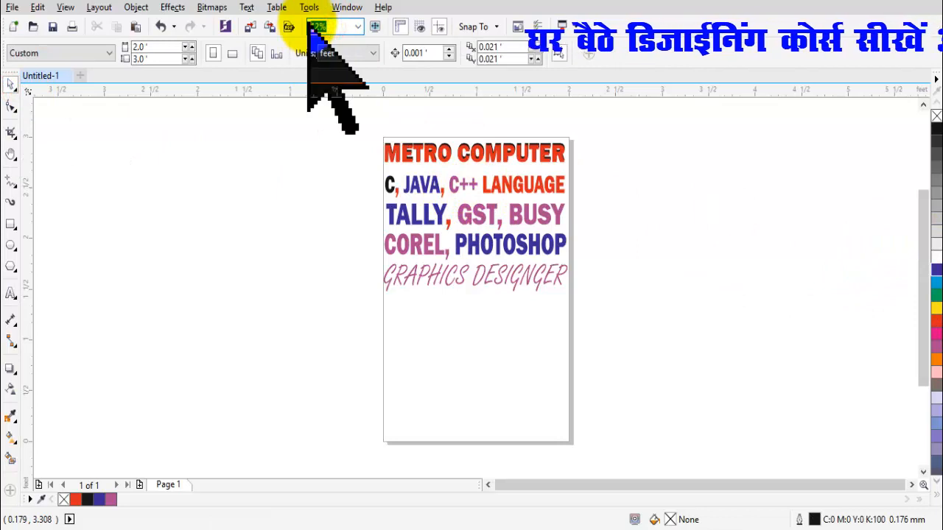
{"action": "type", "text": "14"}
{"action": "key", "text": "Return"}
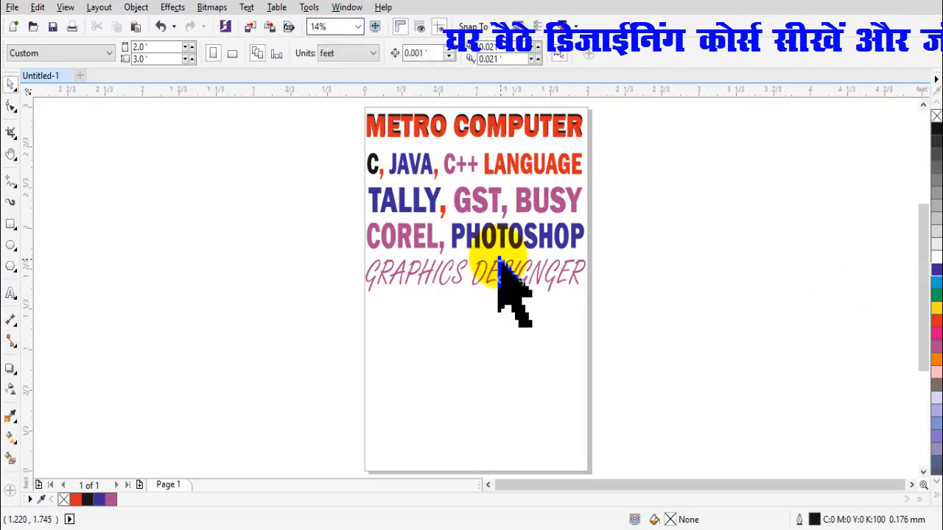
{"action": "left_click", "coordinate": [477, 238]}
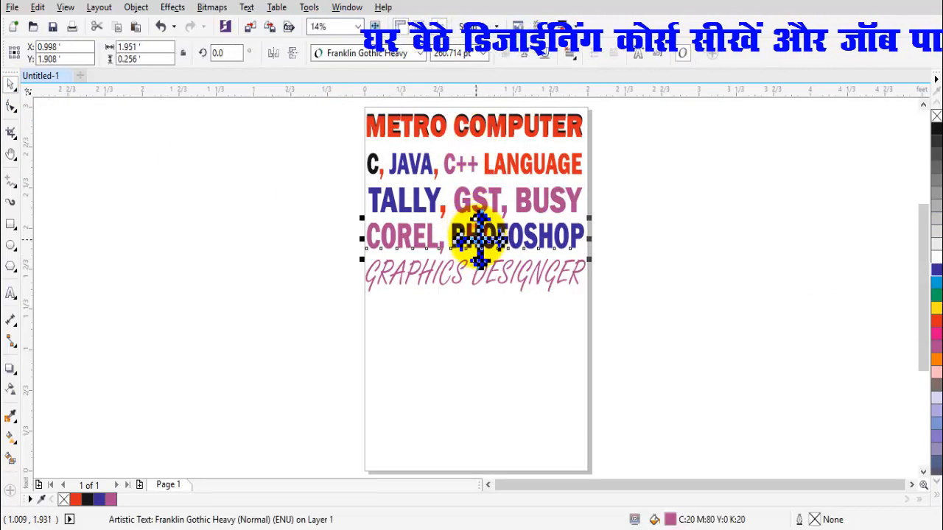
{"action": "left_click_drag", "start_coordinate": [489, 303], "coordinate": [486, 312]}
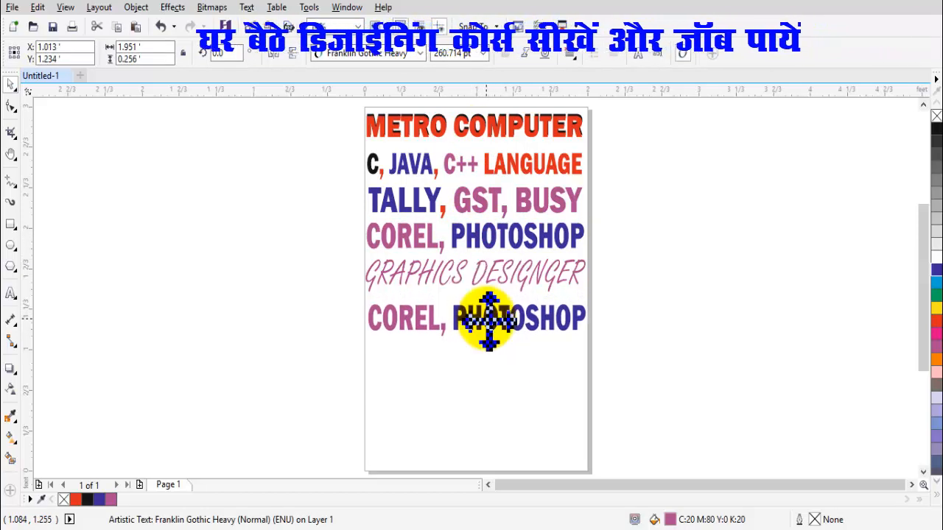
Replace the entire text of the duplicated COREL line with "VIDEO EDITING, YOUTUBER".
{"action": "double_click", "coordinate": [415, 322]}
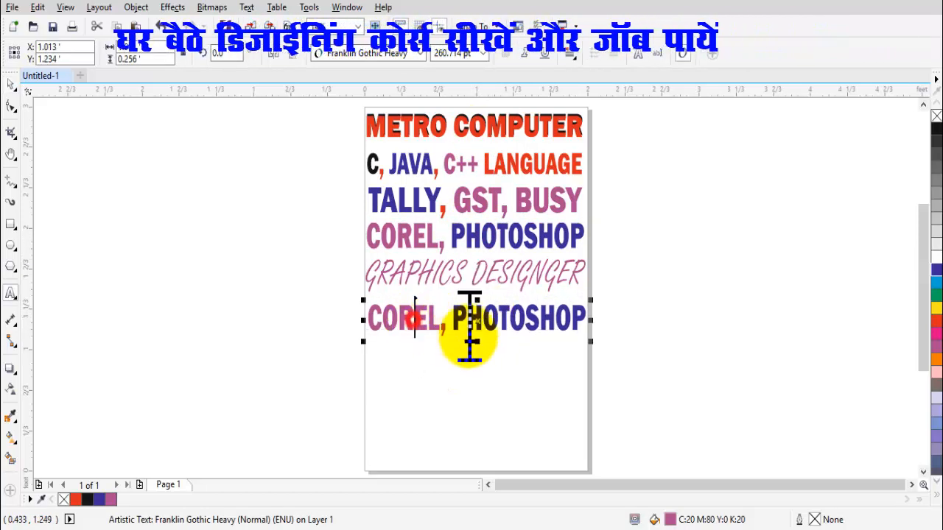
{"action": "key", "text": "ctrl+a"}
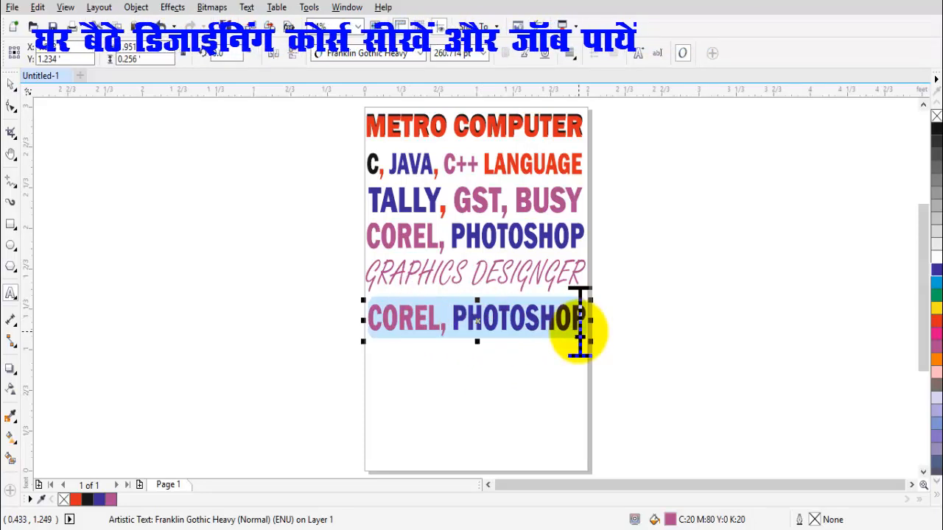
{"action": "type", "text": "VIDEO EDITING, YOU"}
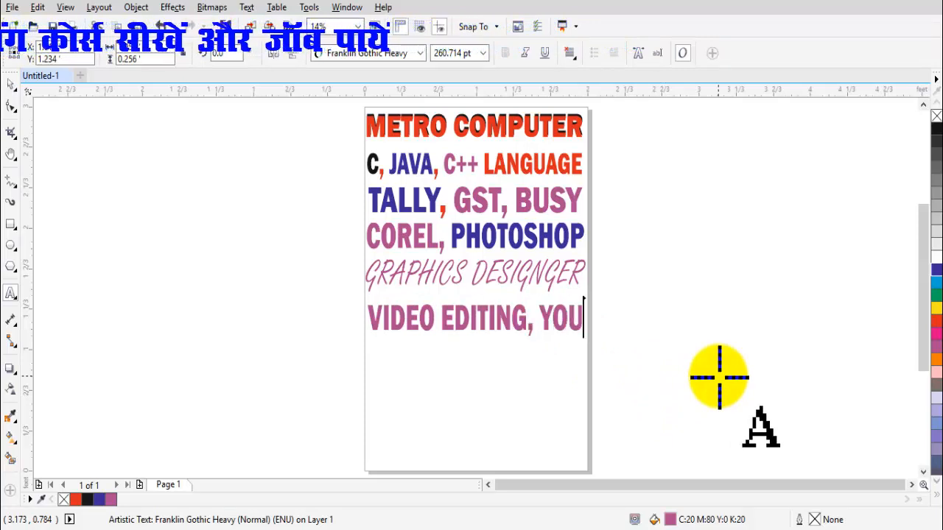
{"action": "type", "text": "TU"}
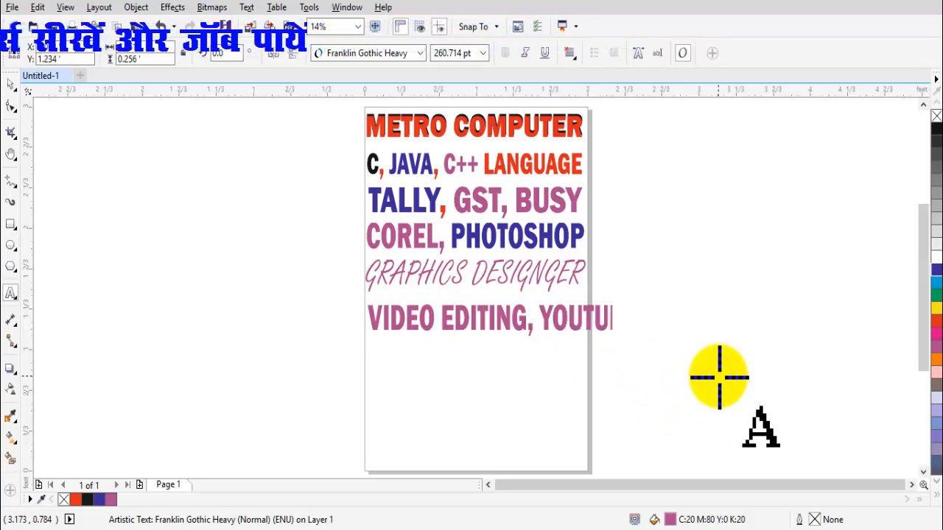
{"action": "type", "text": "BER"}
{"action": "key", "text": "ctrl+space"}
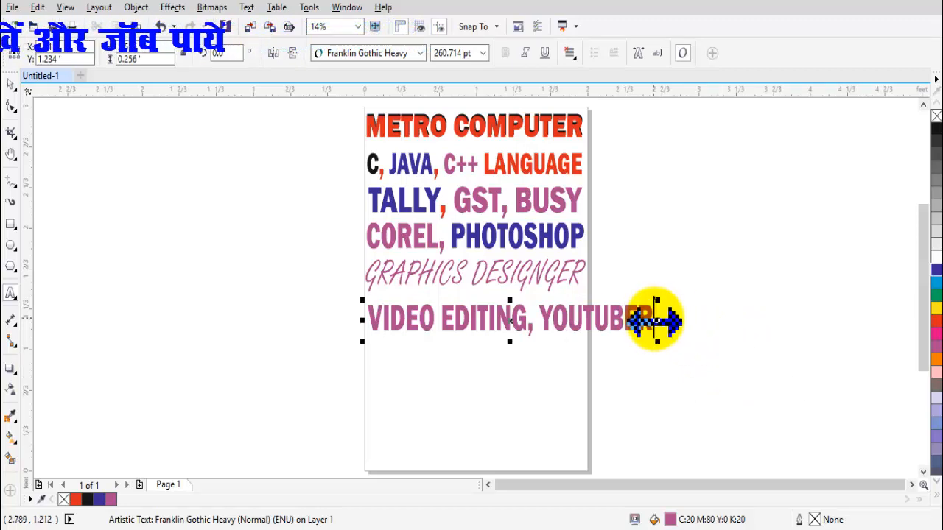
Resize the "VIDEO EDITING, YOUTUBER" line to about 1.95 × 0.225 feet and place it directly below "GRAPHICS DESIGNGER".
{"action": "left_click_drag", "start_coordinate": [656, 320], "coordinate": [585, 324]}
{"action": "left_click_drag", "start_coordinate": [479, 341], "coordinate": [476, 310]}
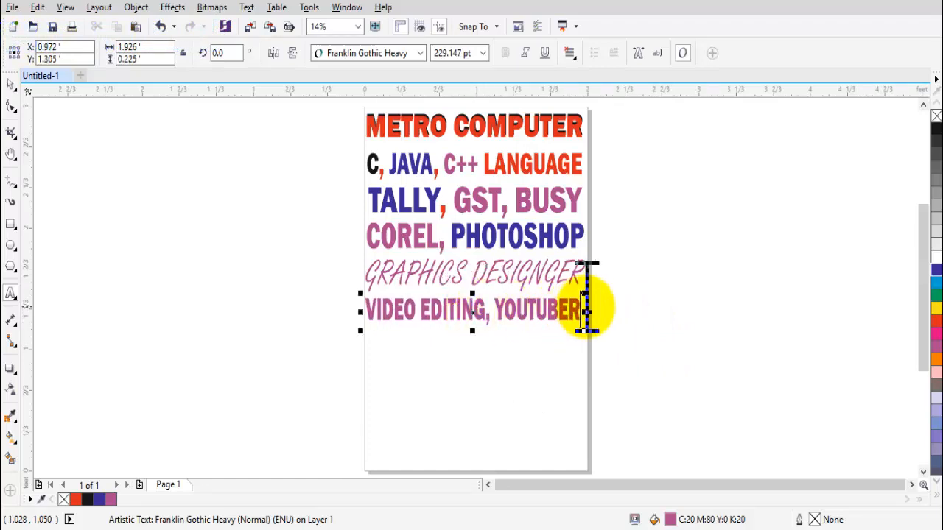
{"action": "left_click_drag", "start_coordinate": [584, 315], "coordinate": [587, 312]}
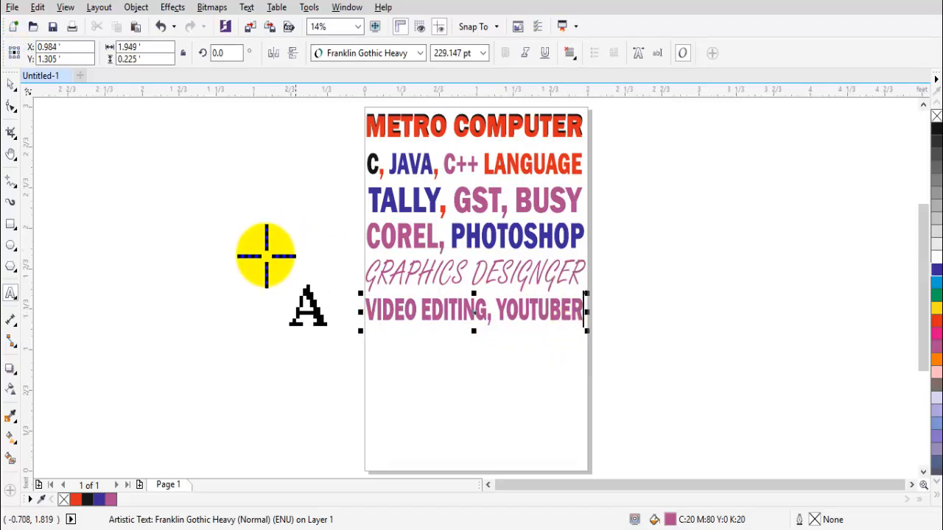
{"action": "left_click", "coordinate": [11, 83]}
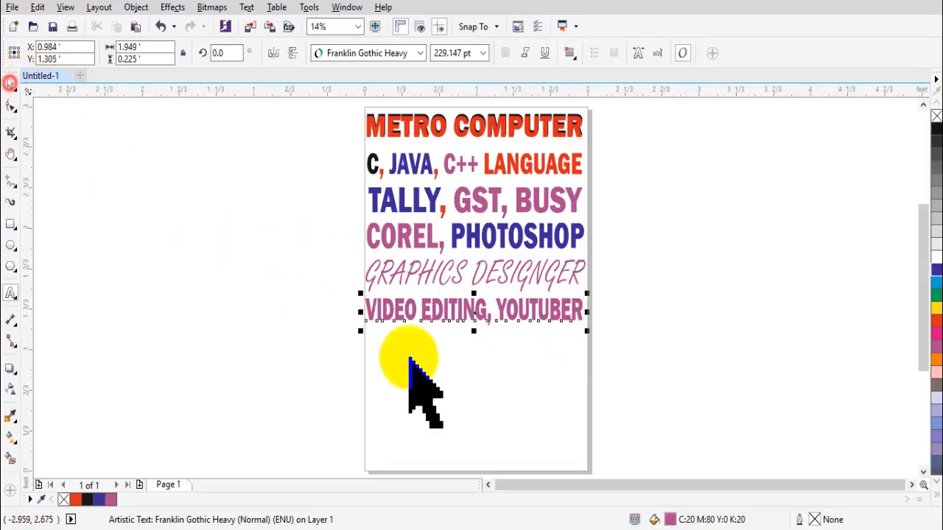
{"action": "left_click", "coordinate": [652, 339]}
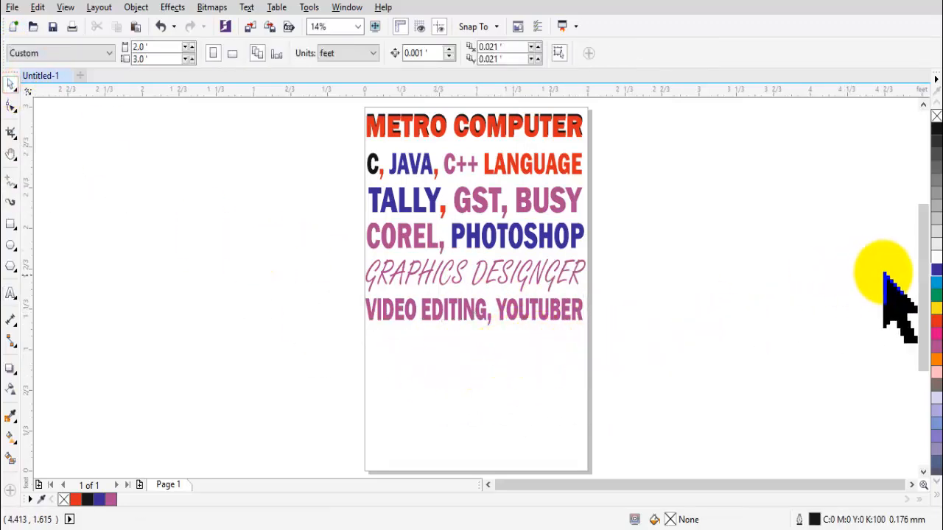
Duplicate the "VIDEO EDITING, YOUTUBER" line directly below itself, at a vertical position of about 1.007 feet.
{"action": "left_click_drag", "start_coordinate": [922, 252], "coordinate": [922, 259]}
{"action": "left_click", "coordinate": [468, 298]}
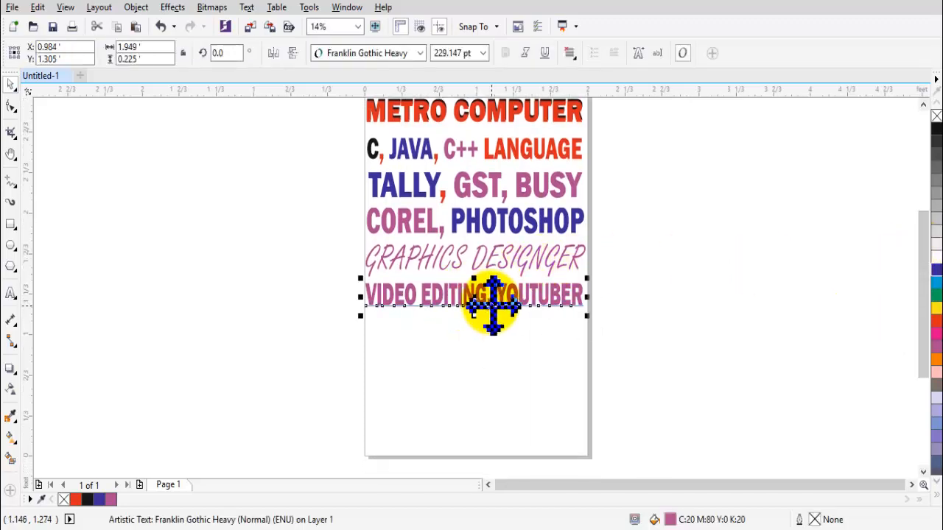
{"action": "left_click_drag", "start_coordinate": [492, 304], "coordinate": [459, 332]}
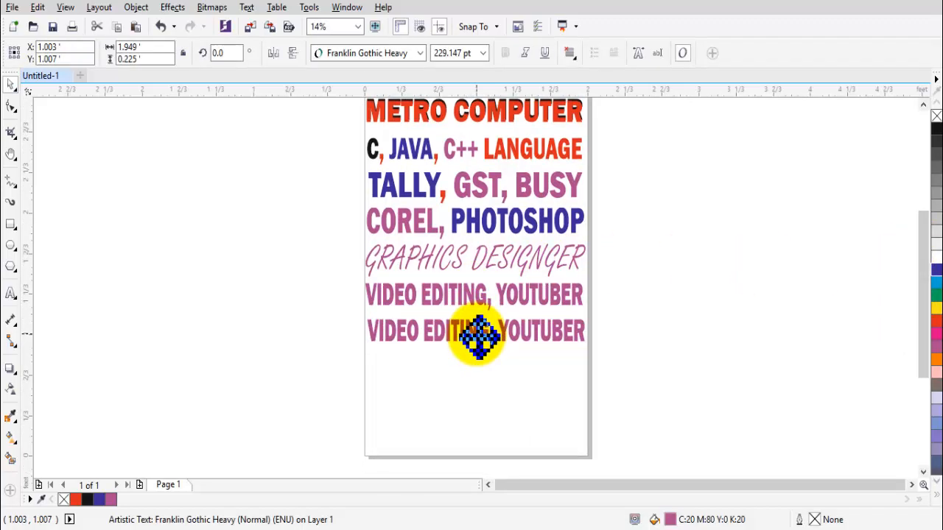
Color the words "VIDEO EDITING" red in the upper of the two identical lines.
{"action": "double_click", "coordinate": [457, 295]}
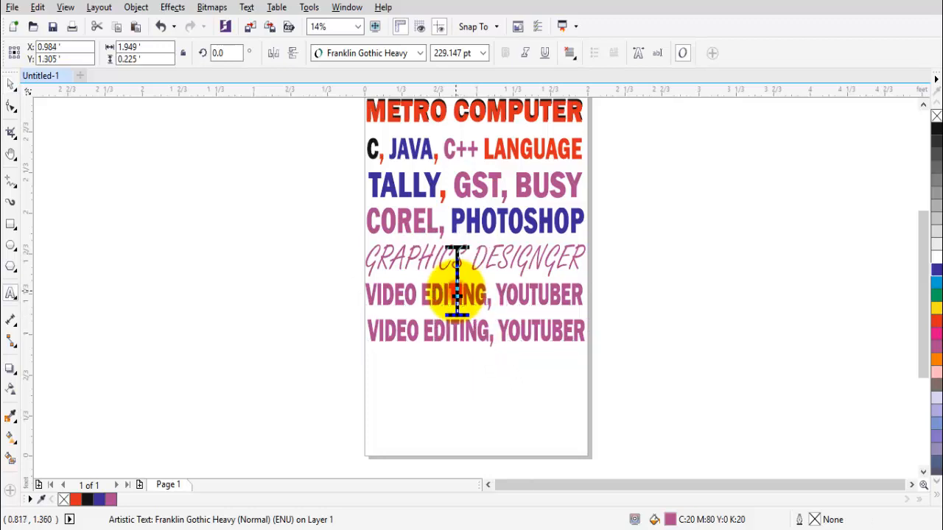
{"action": "left_click_drag", "start_coordinate": [473, 295], "coordinate": [367, 295]}
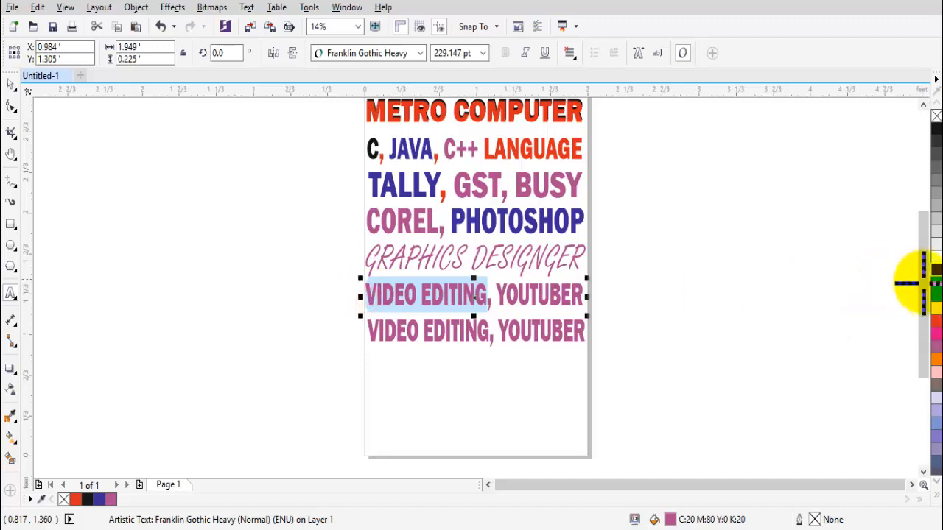
{"action": "left_click", "coordinate": [937, 321]}
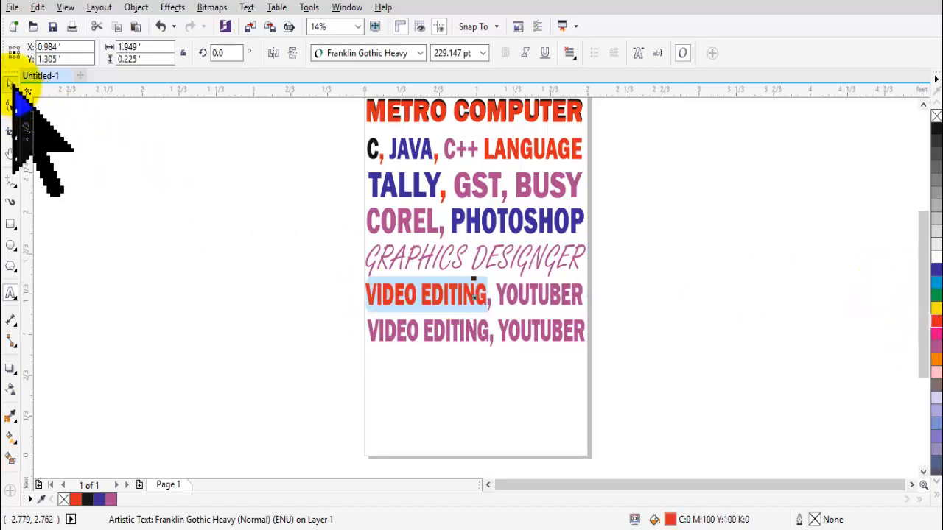
{"action": "left_click", "coordinate": [10, 83]}
{"action": "left_click", "coordinate": [669, 362]}
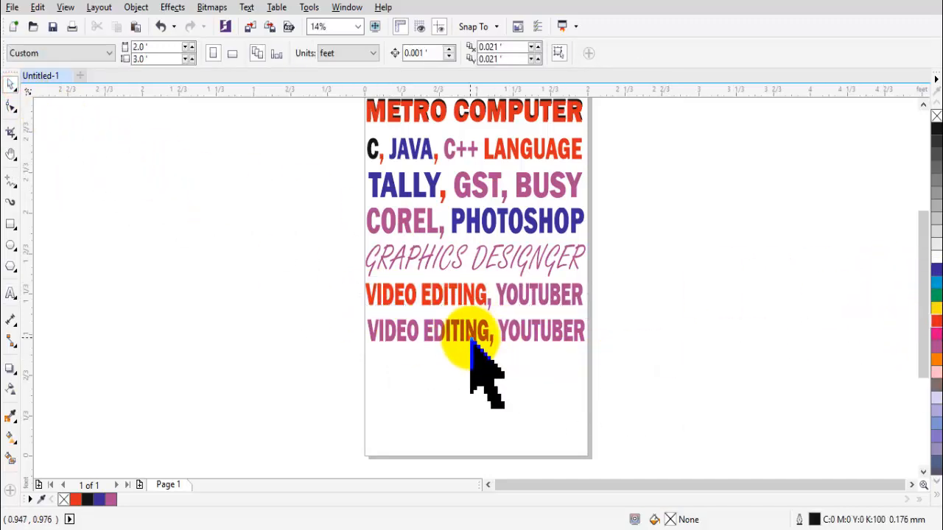
Replace the lower duplicate's text with "CCC, O-LEVEL" and stretch the line to about 1.84 feet wide.
{"action": "left_click", "coordinate": [472, 335]}
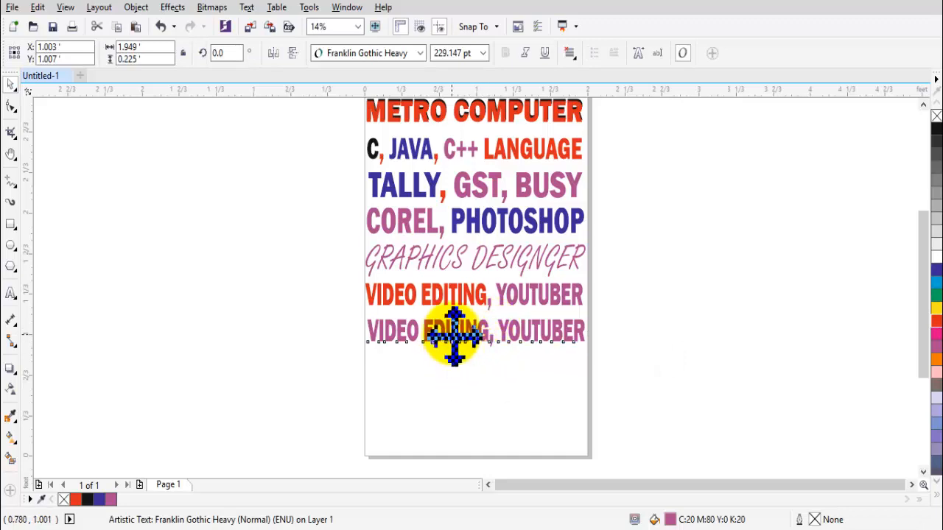
{"action": "triple_click", "coordinate": [394, 332]}
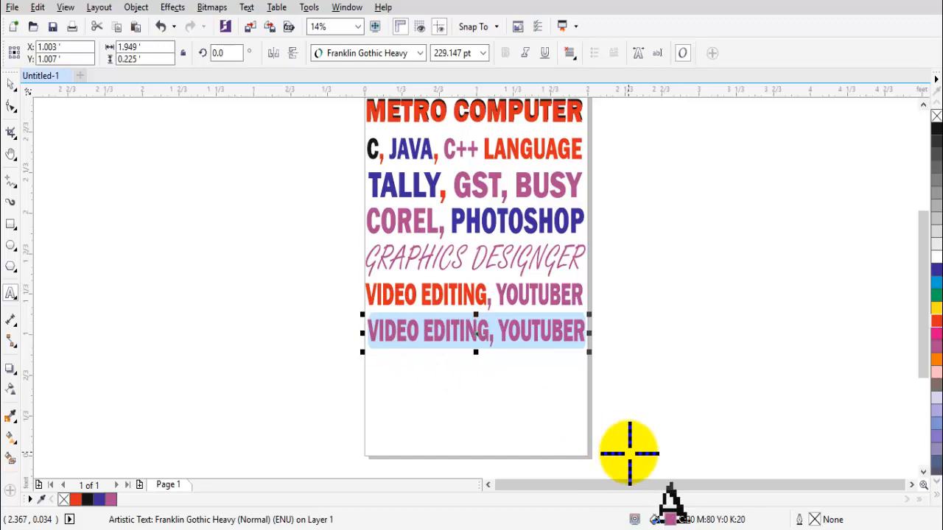
{"action": "type", "text": "CCC, O-LELVEL"}
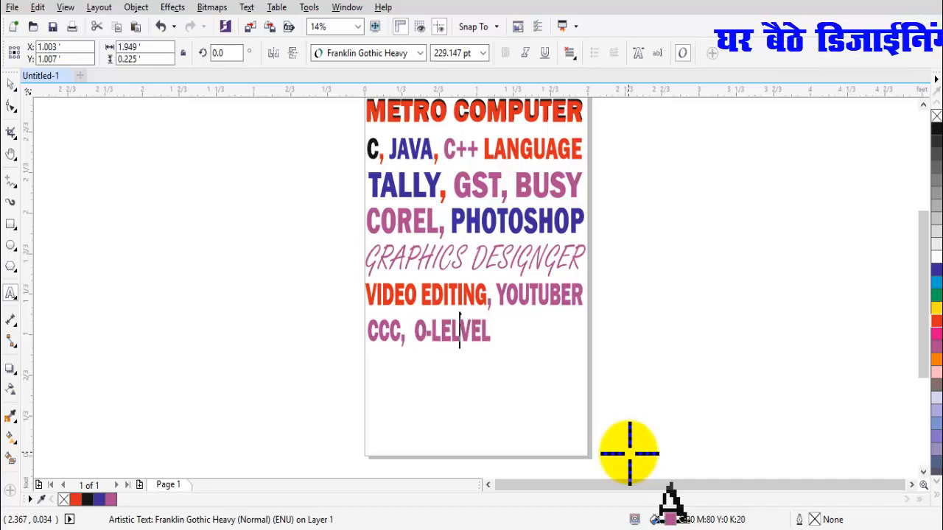
{"action": "key", "text": "BackSpace"}
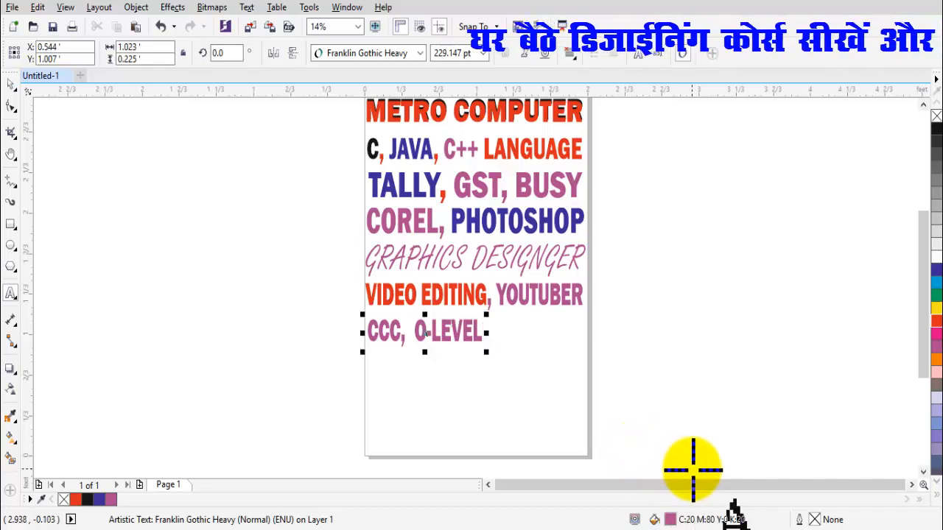
{"action": "type", "text": ","}
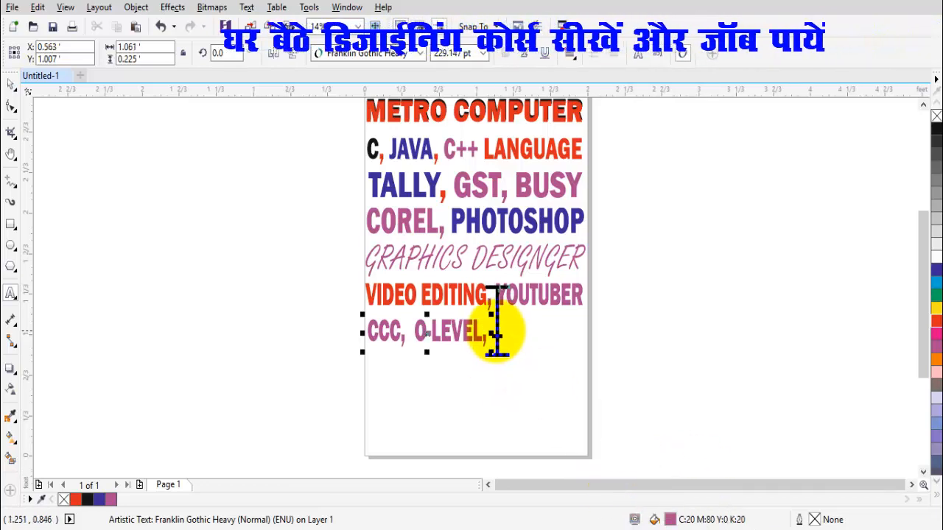
{"action": "left_click_drag", "start_coordinate": [497, 332], "coordinate": [516, 349]}
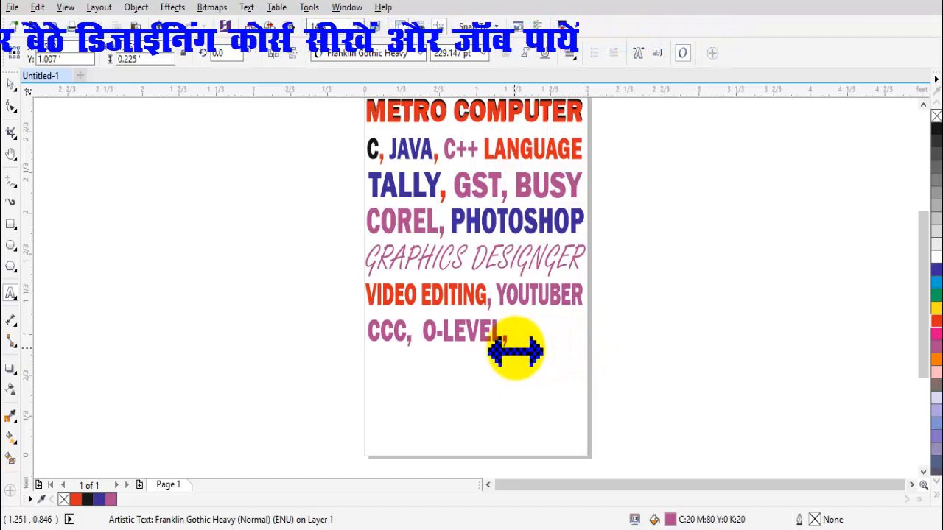
{"action": "left_click_drag", "start_coordinate": [516, 350], "coordinate": [590, 353]}
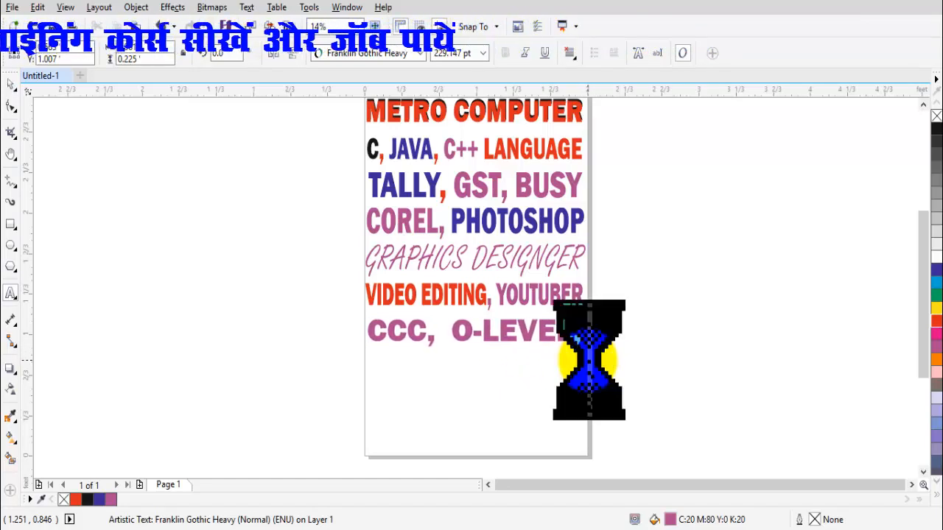
Duplicate the "CCC, O-LEVEL" line just below it and replace the copy's text with "TYPING-URDU, HINDI, ENG.".
{"action": "left_click", "coordinate": [13, 83]}
{"action": "left_click_drag", "start_coordinate": [496, 338], "coordinate": [483, 358]}
{"action": "double_click", "coordinate": [409, 358]}
{"action": "double_click", "coordinate": [409, 359]}
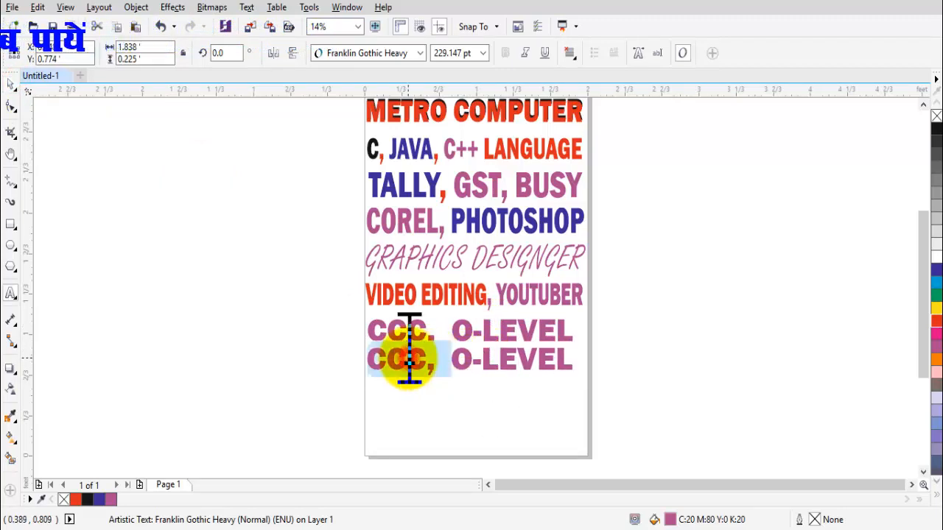
{"action": "type", "text": "TYPING-URDU, HINDI, ENG."}
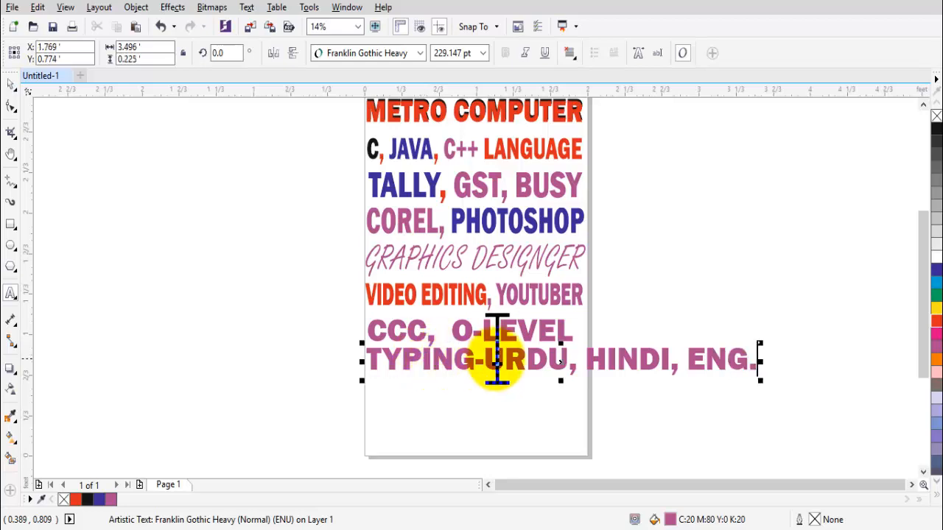
Shorten "HINDI" to "HIN." in the TYPING line.
{"action": "left_click", "coordinate": [614, 352]}
{"action": "key", "text": "Delete"}
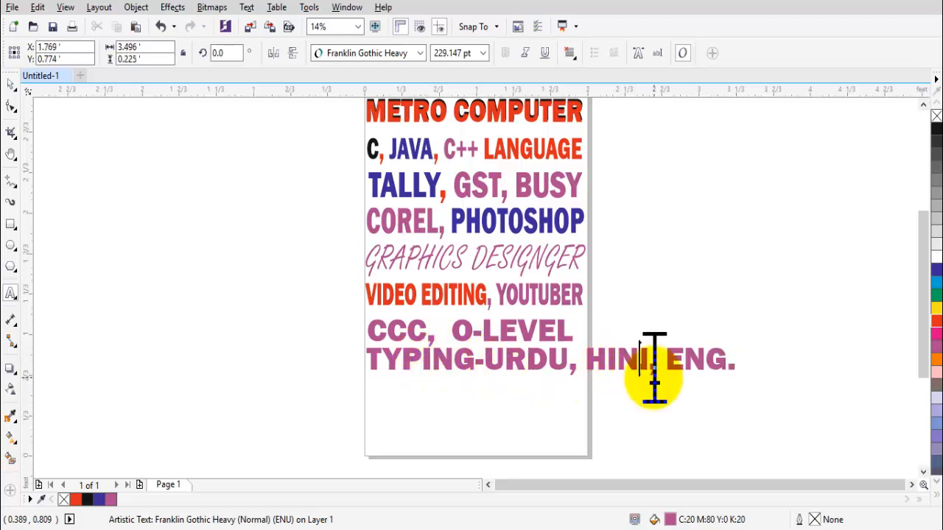
{"action": "type", "text": "."}
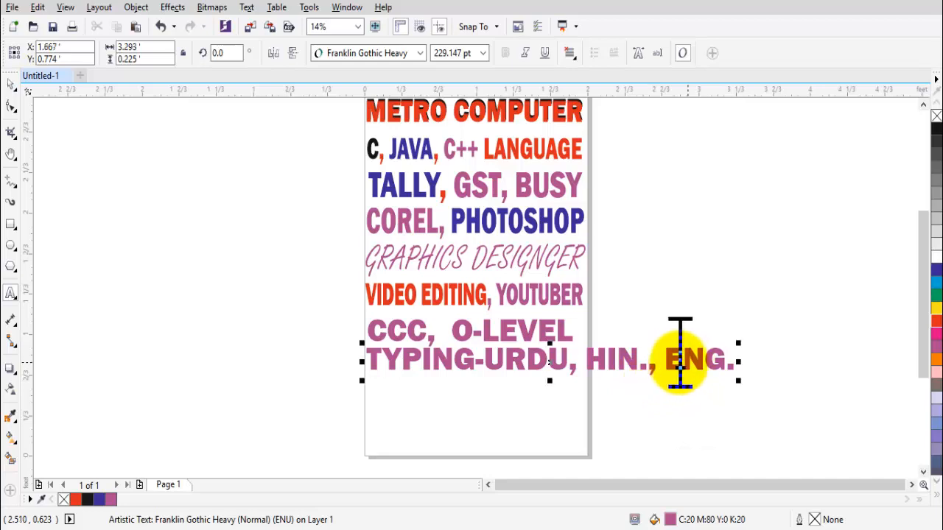
Remove the period after "HIN" in the TYPING line and resize the line to about 1.97 feet wide and 0.222 feet high.
{"action": "key", "text": "BackSpace"}
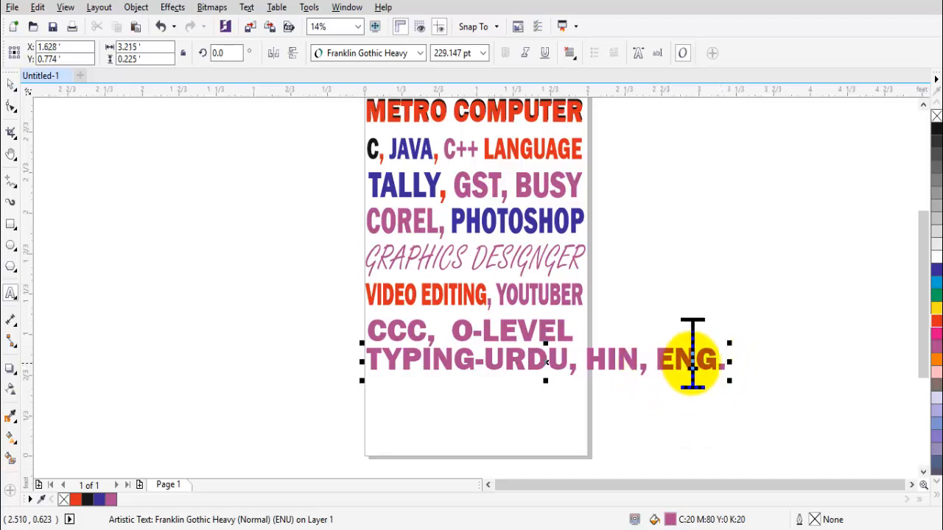
{"action": "left_click_drag", "start_coordinate": [728, 361], "coordinate": [592, 361]}
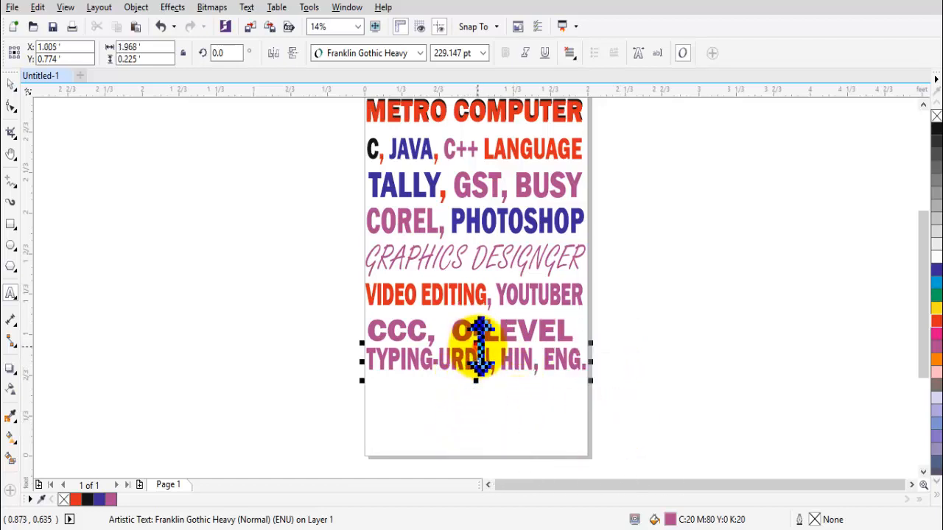
{"action": "left_click", "coordinate": [481, 347]}
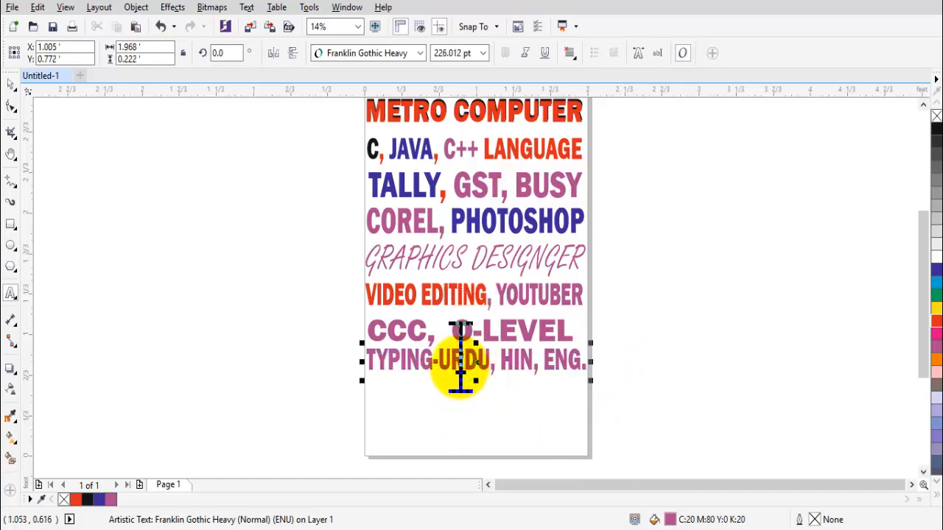
In the TYPING line, color "URDU" green, "HIN" red and "ENG." blue.
{"action": "left_click", "coordinate": [465, 366]}
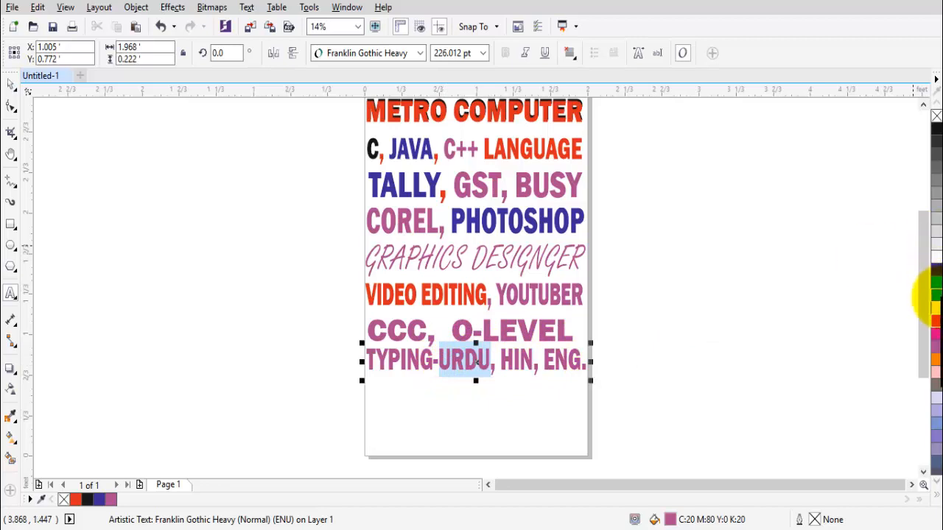
{"action": "left_click", "coordinate": [936, 294]}
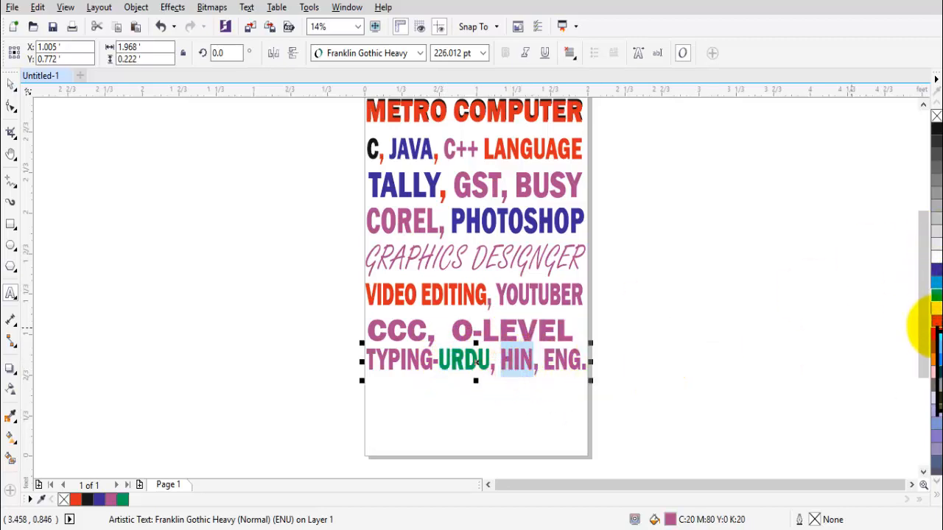
{"action": "left_click", "coordinate": [935, 322]}
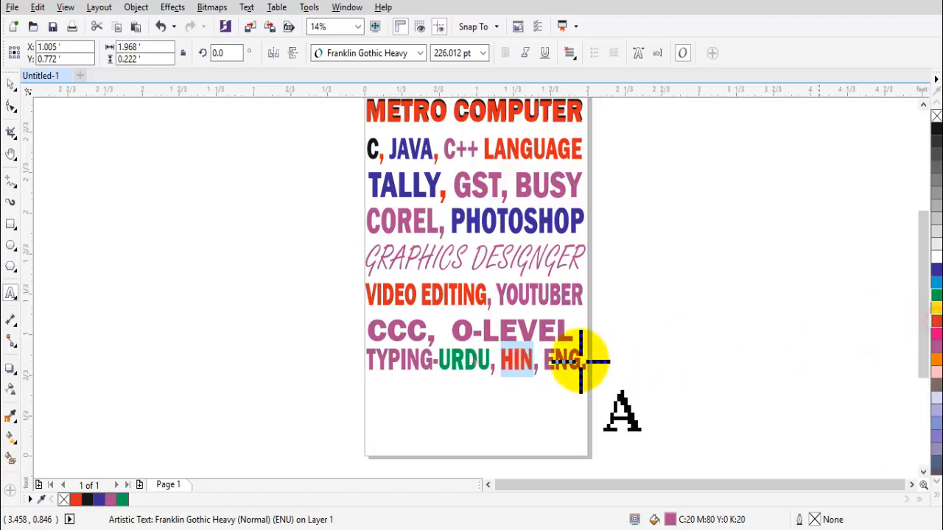
{"action": "double_click", "coordinate": [560, 358]}
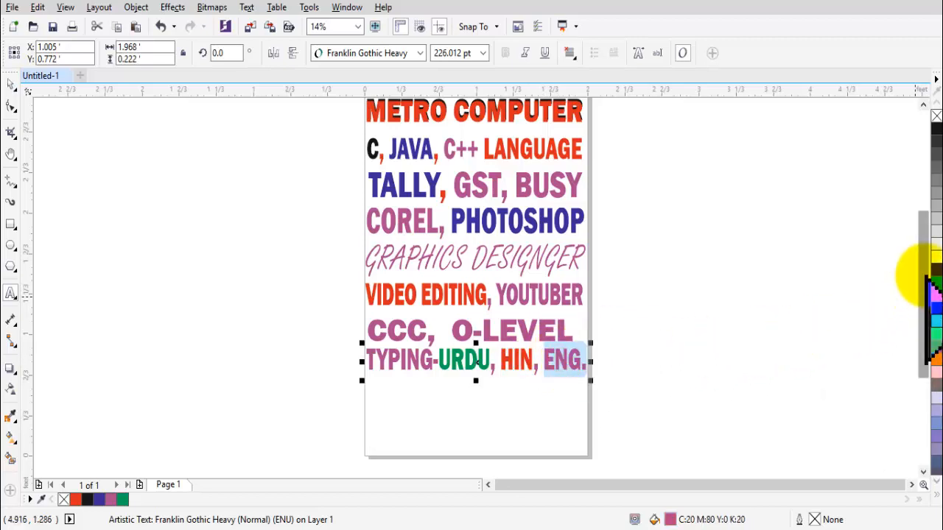
{"action": "left_click", "coordinate": [11, 83]}
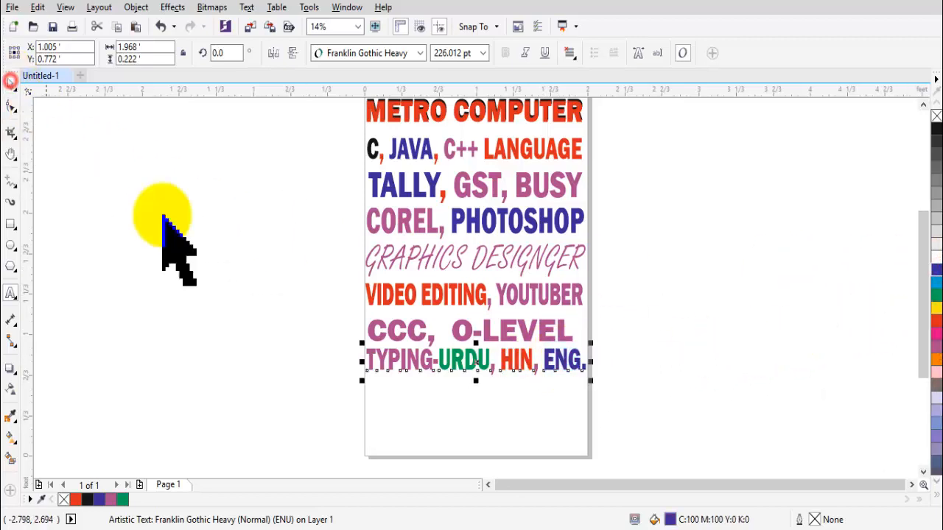
{"action": "left_click", "coordinate": [194, 310]}
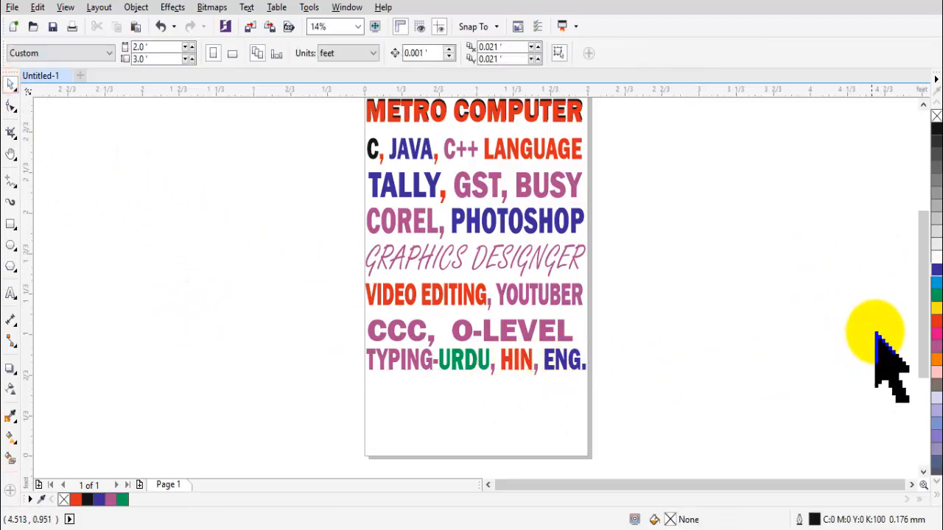
Enlarge the "CCC, O-LEVEL" line to about 1.99 feet wide and 0.267 feet high.
{"action": "left_click_drag", "start_coordinate": [920, 283], "coordinate": [913, 316]}
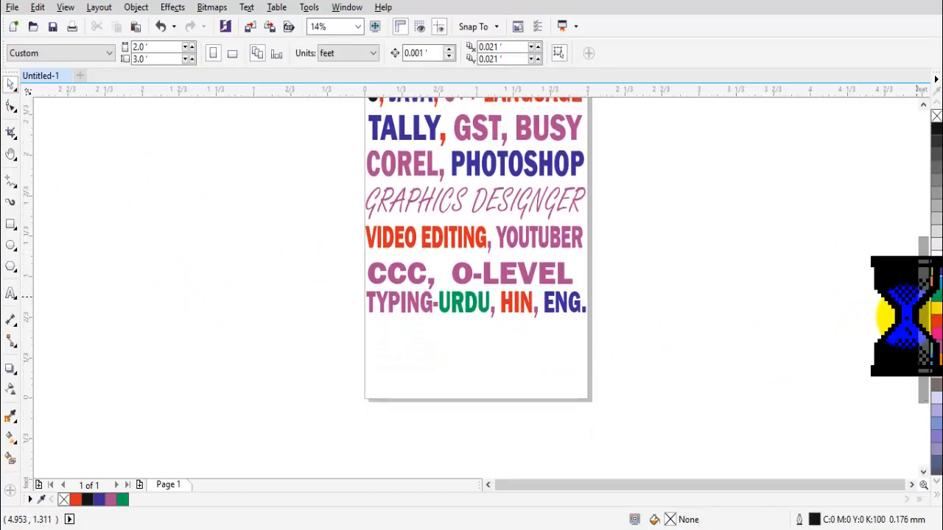
{"action": "left_click", "coordinate": [493, 273]}
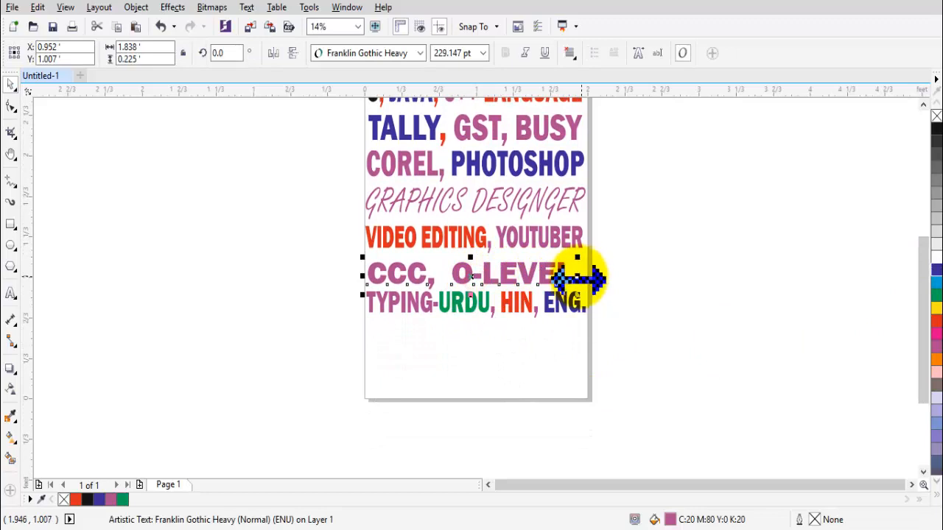
{"action": "left_click_drag", "start_coordinate": [584, 278], "coordinate": [594, 276]}
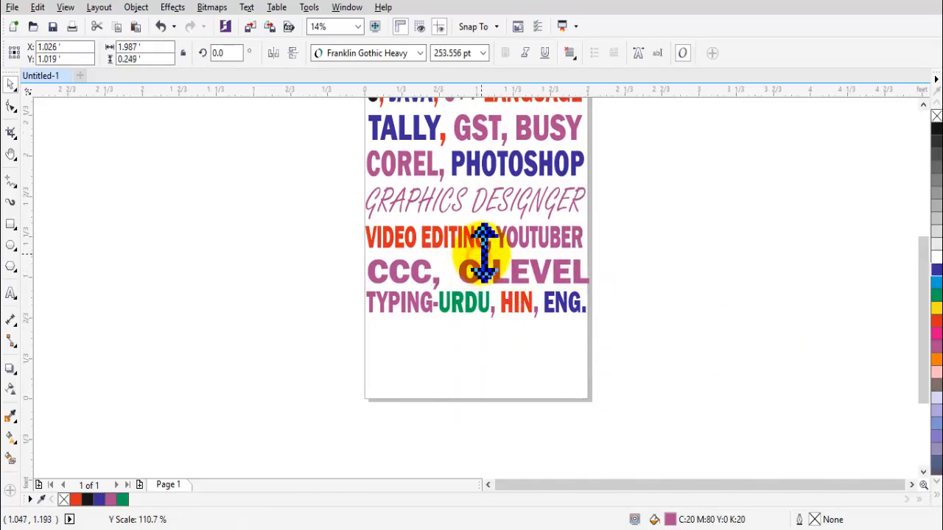
{"action": "left_click_drag", "start_coordinate": [484, 251], "coordinate": [484, 251]}
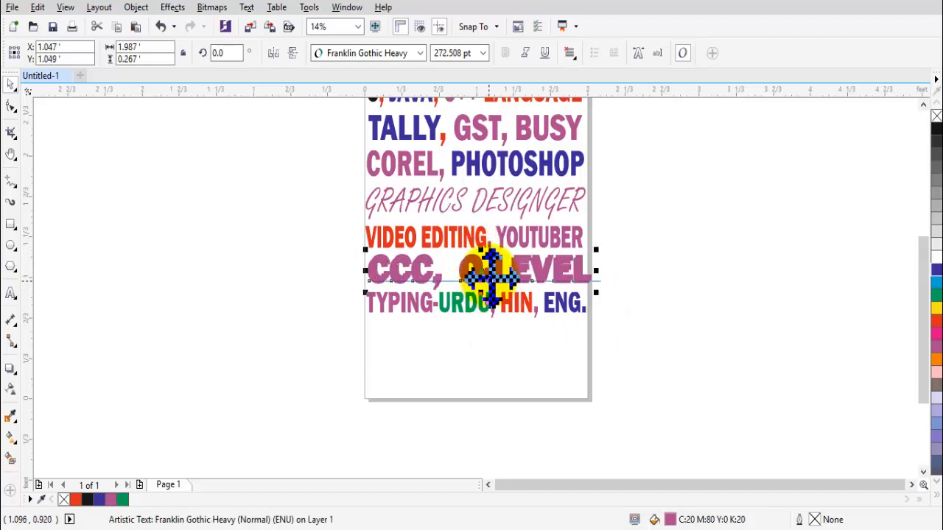
Duplicate "CCC, O-LEVEL" below the TYPING line, replace the copy's text with "REPAIRING, LAPTOP, COMPUTER" and narrow it to about 1.95 feet.
{"action": "left_click_drag", "start_coordinate": [487, 293], "coordinate": [479, 343]}
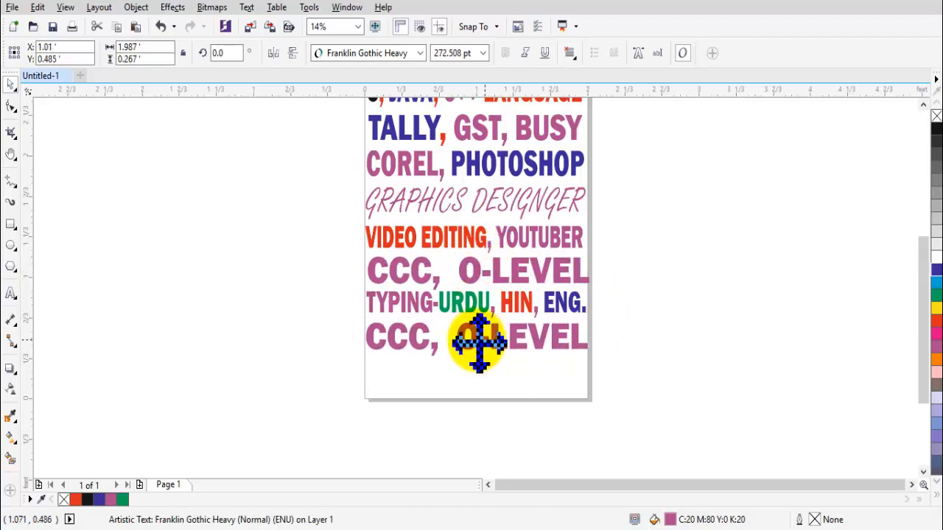
{"action": "left_click_drag", "start_coordinate": [480, 343], "coordinate": [531, 365]}
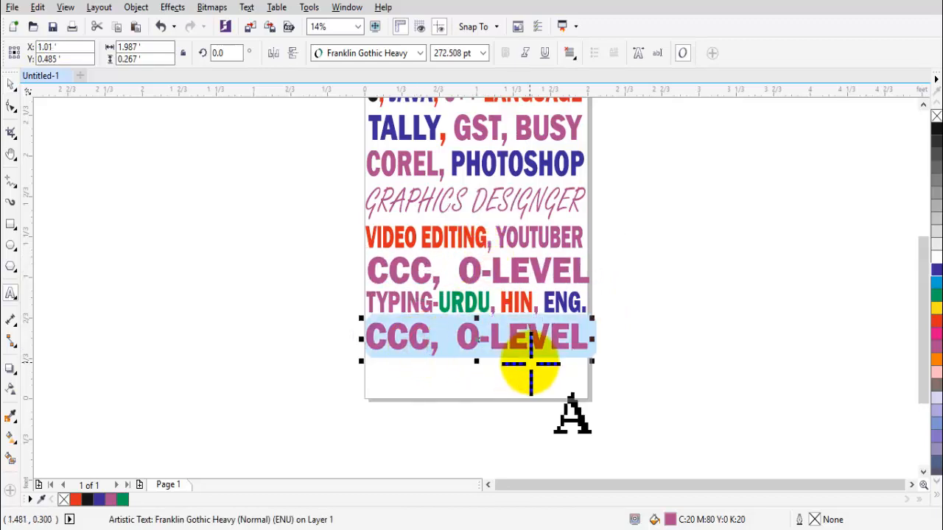
{"action": "type", "text": "REPAIRING, LAPTOP,"}
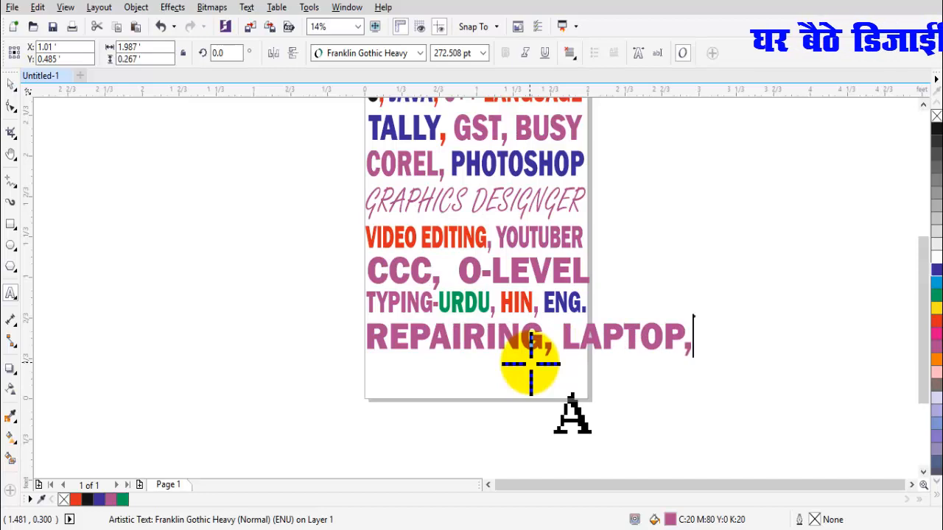
{"action": "type", "text": "COMPUTER"}
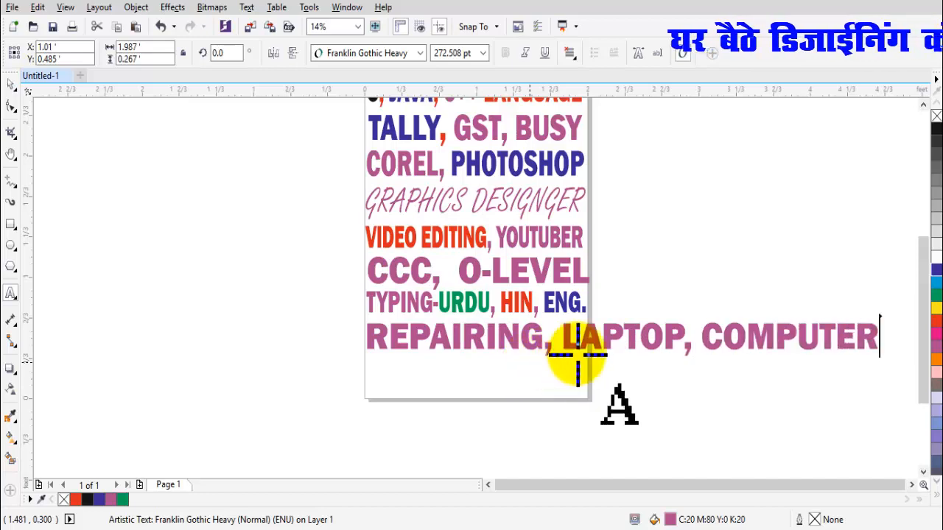
{"action": "key", "text": "Escape"}
{"action": "left_click_drag", "start_coordinate": [882, 339], "coordinate": [583, 367]}
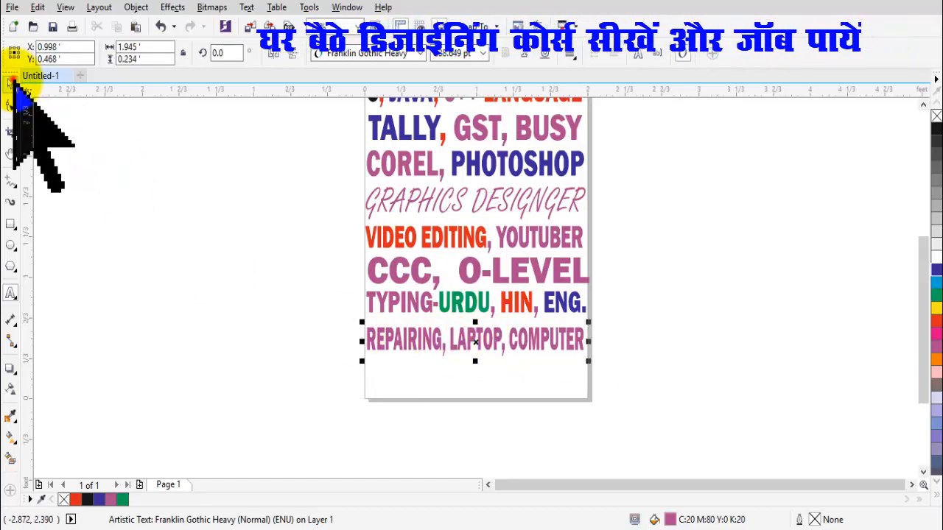
Duplicate the "REPAIRING, LAPTOP, COMPUTER" line directly below itself, near the page's lower edge.
{"action": "left_click_drag", "start_coordinate": [502, 352], "coordinate": [482, 383]}
{"action": "right_click", "coordinate": [482, 383]}
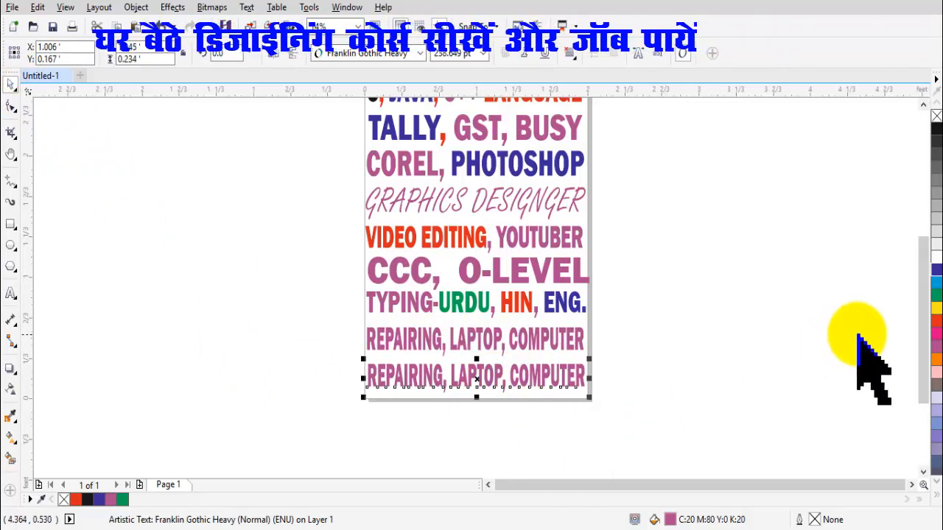
{"action": "scroll", "coordinate": [475, 439], "scroll_direction": "up", "scroll_amount": 2}
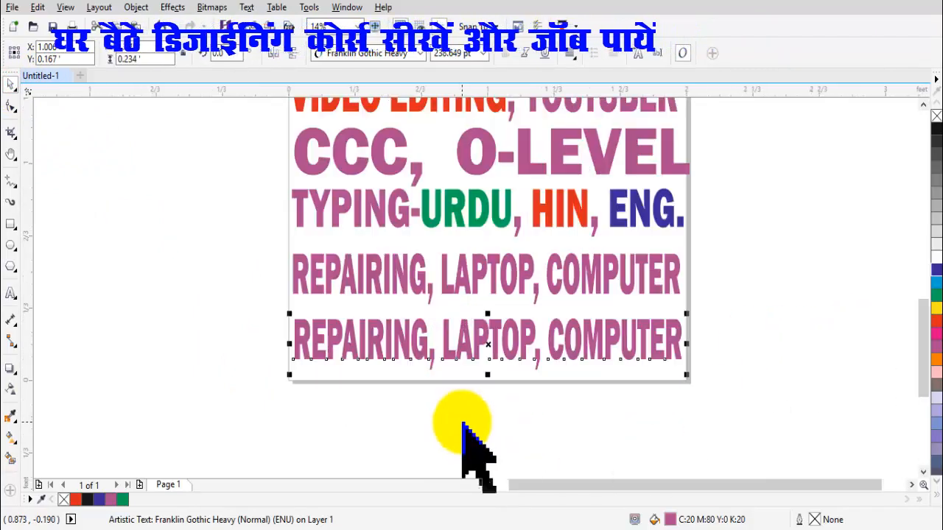
Replace the lowest line's text with "PRINTER, MONITOR, UPS" and stretch it to about 1.95 feet wide.
{"action": "double_click", "coordinate": [380, 339]}
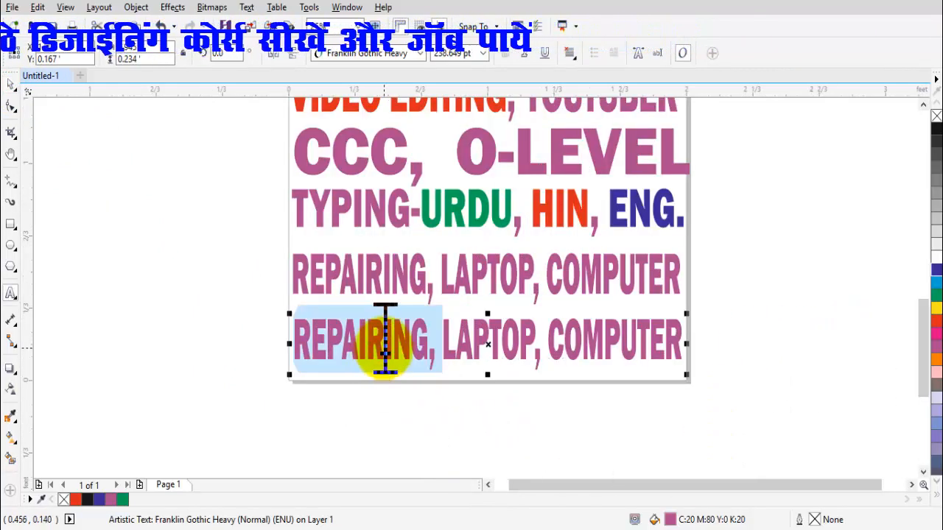
{"action": "type", "text": "PRINTER,"}
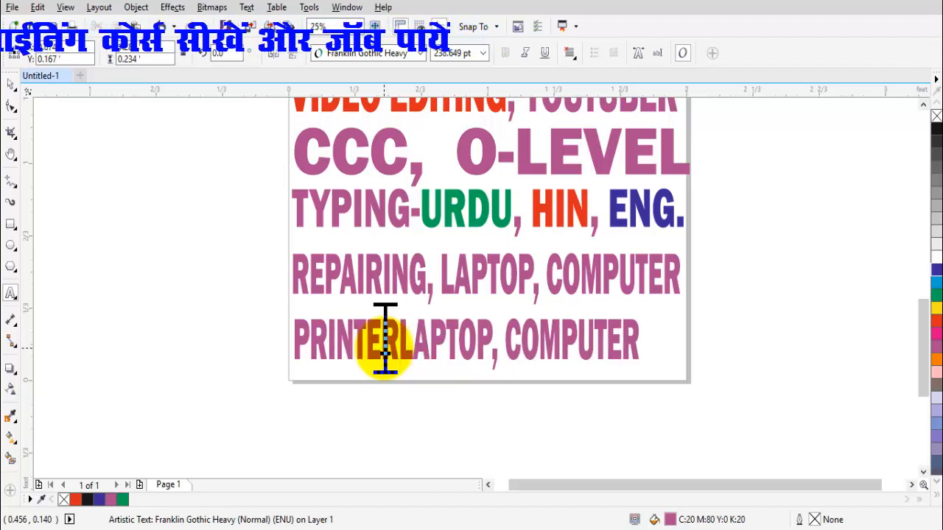
{"action": "type", "text": " LAPTOP,"}
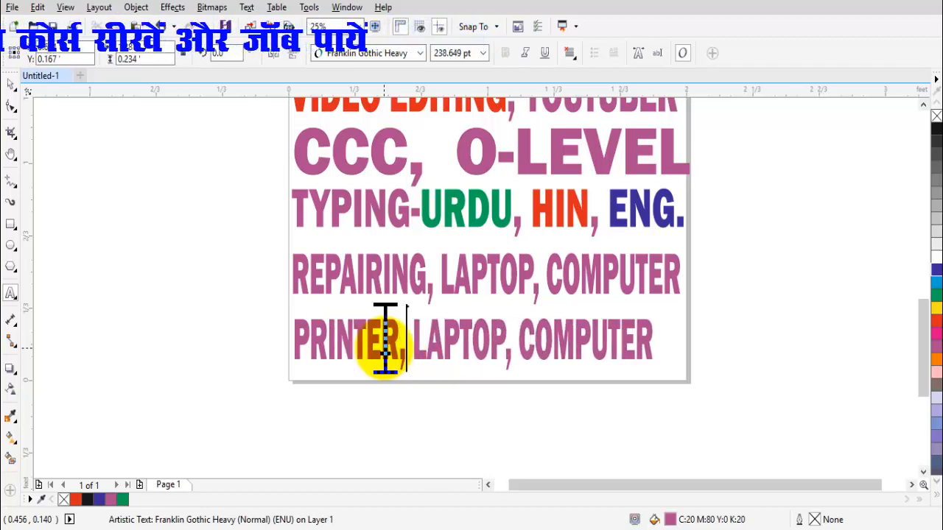
{"action": "key", "text": "Delete"}
{"action": "key", "text": "Delete"}
{"action": "key", "text": "Delete"}
{"action": "key", "text": "Delete"}
{"action": "key", "text": "Delete"}
{"action": "key", "text": "Delete"}
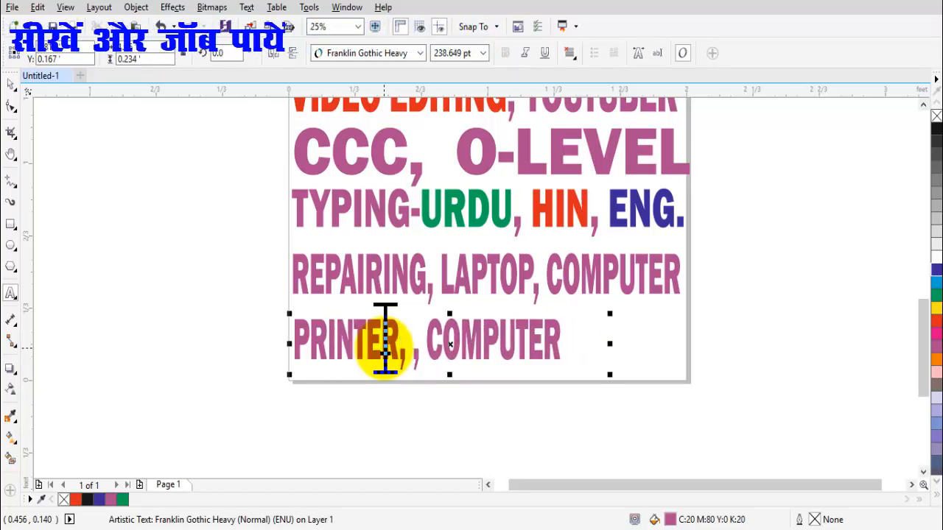
{"action": "key", "text": "Delete"}
{"action": "key", "text": "Delete"}
{"action": "key", "text": "Delete"}
{"action": "key", "text": "Delete"}
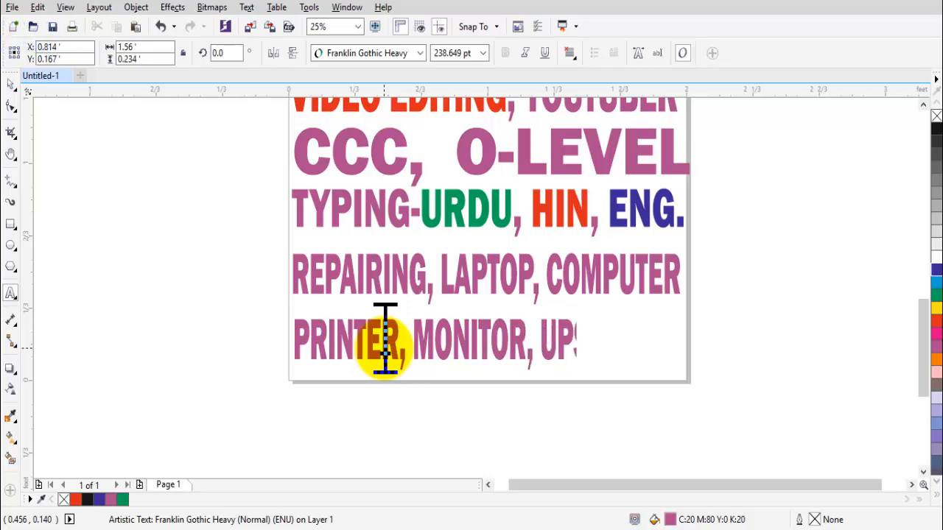
{"action": "left_click", "coordinate": [603, 350]}
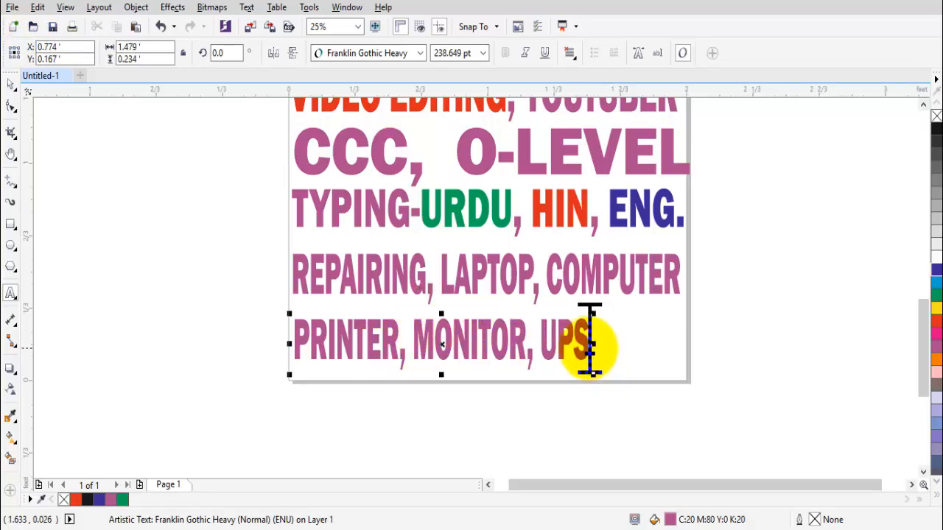
{"action": "left_click_drag", "start_coordinate": [593, 344], "coordinate": [686, 368]}
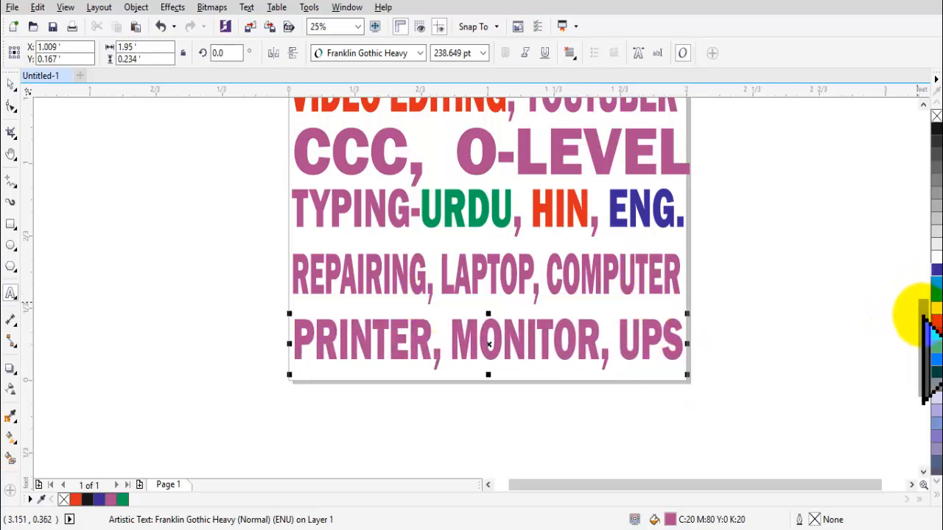
Color the letters "CCC" red in the "CCC, O-LEVEL" line.
{"action": "left_click_drag", "start_coordinate": [923, 317], "coordinate": [921, 283]}
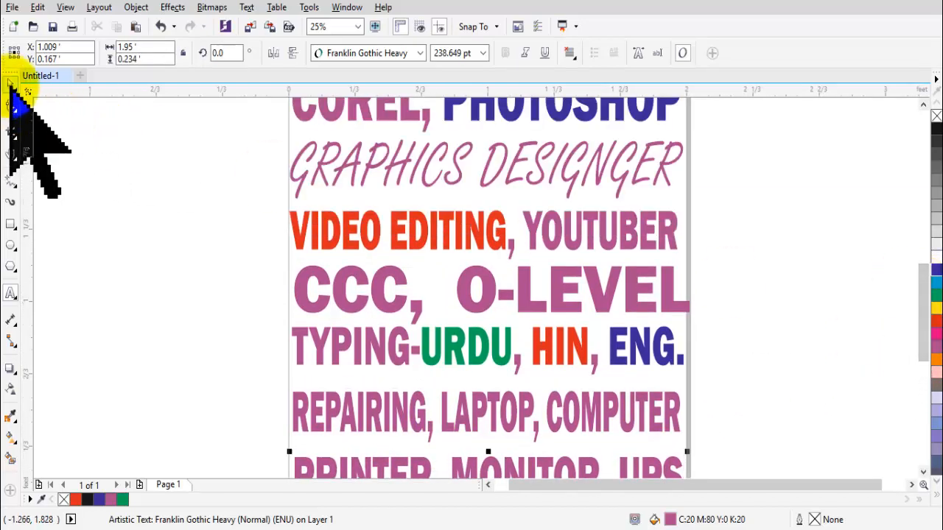
{"action": "left_click", "coordinate": [10, 84]}
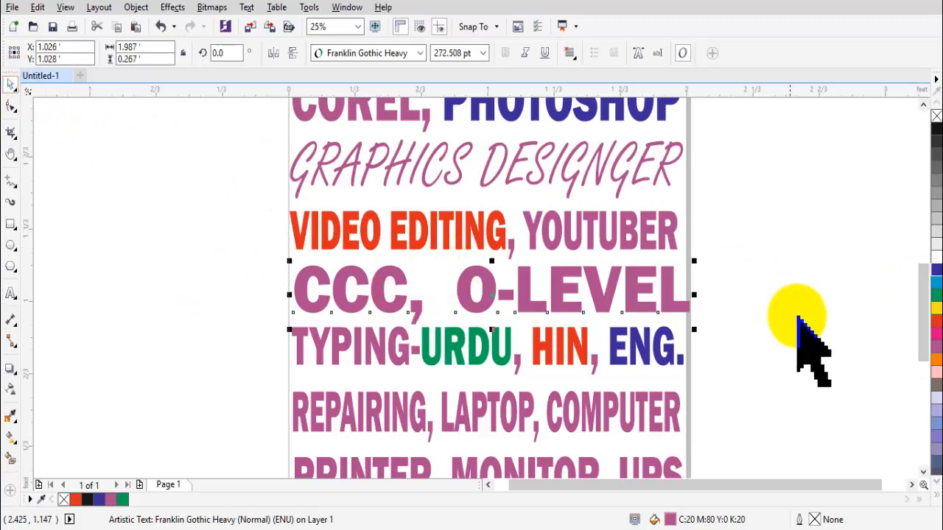
{"action": "left_click_drag", "start_coordinate": [925, 312], "coordinate": [925, 232]}
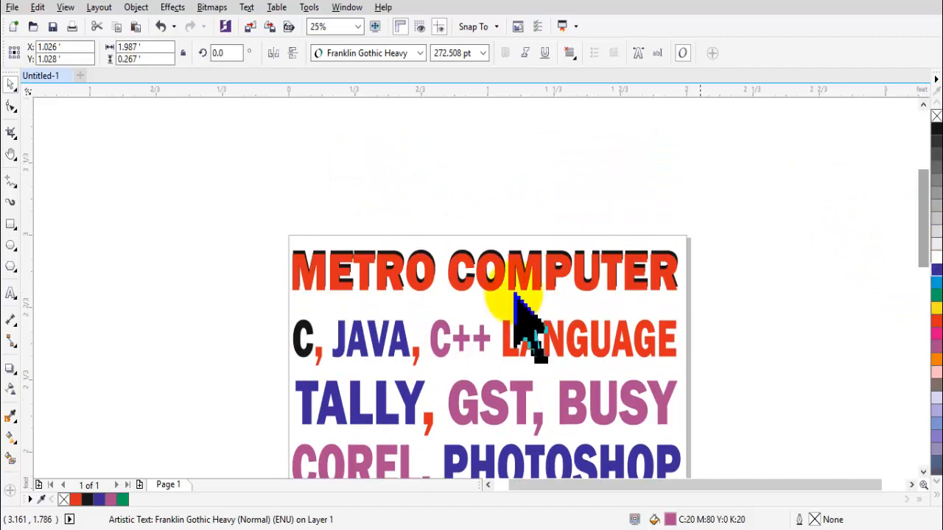
{"action": "scroll", "coordinate": [925, 251], "scroll_direction": "down", "scroll_amount": 5}
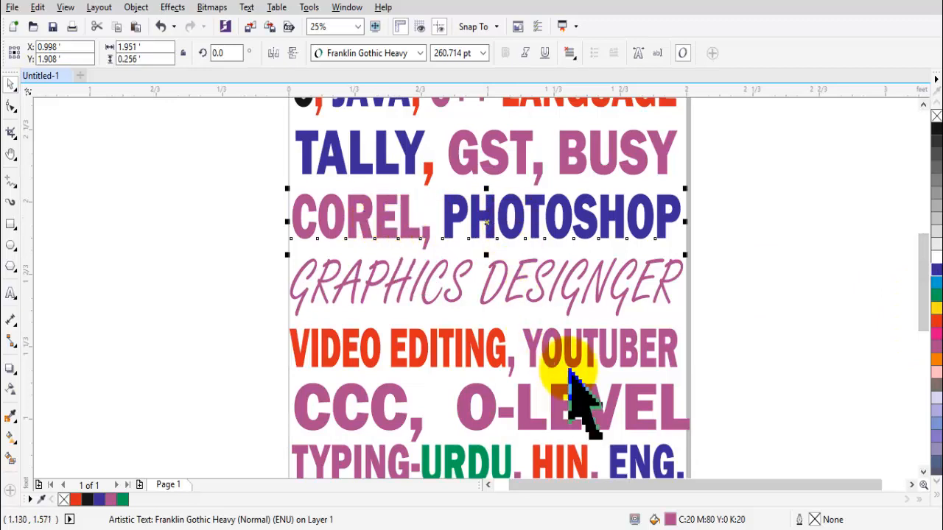
{"action": "left_click_drag", "start_coordinate": [921, 258], "coordinate": [921, 277]}
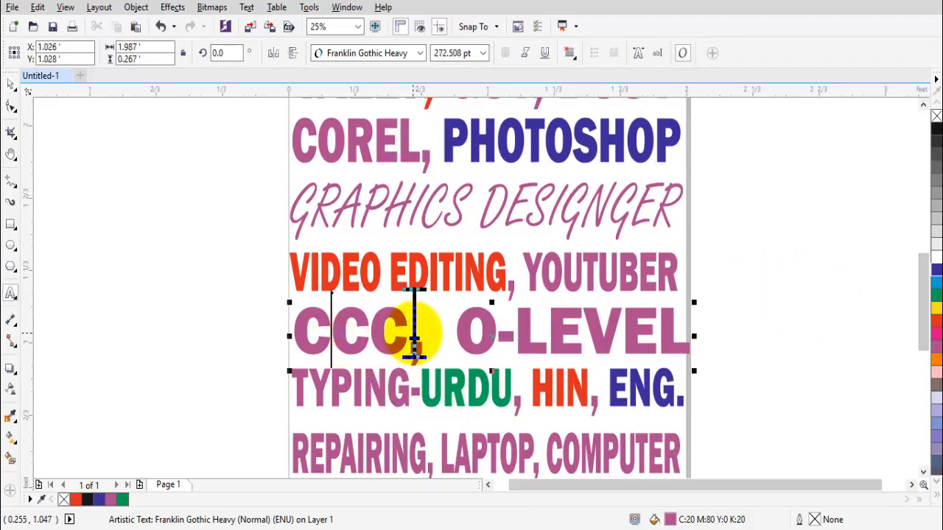
{"action": "left_click_drag", "start_coordinate": [413, 331], "coordinate": [304, 328]}
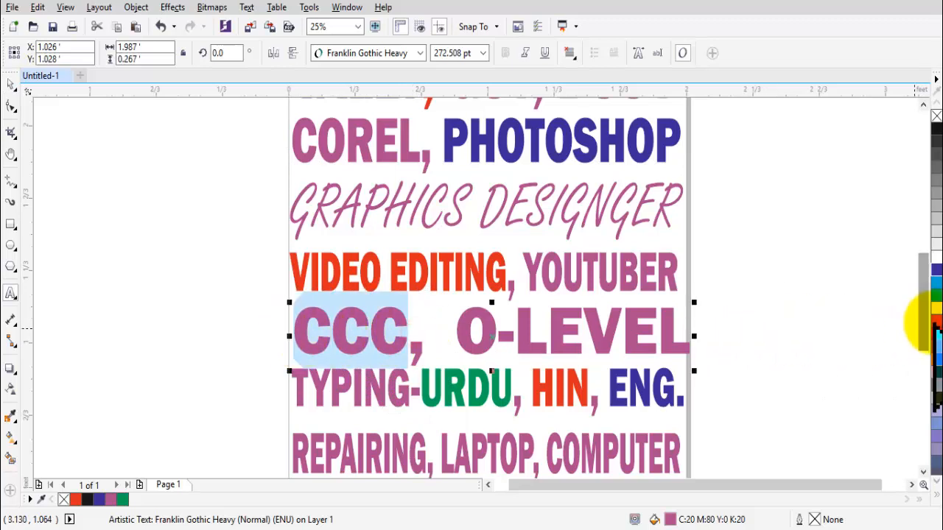
{"action": "left_click", "coordinate": [936, 322]}
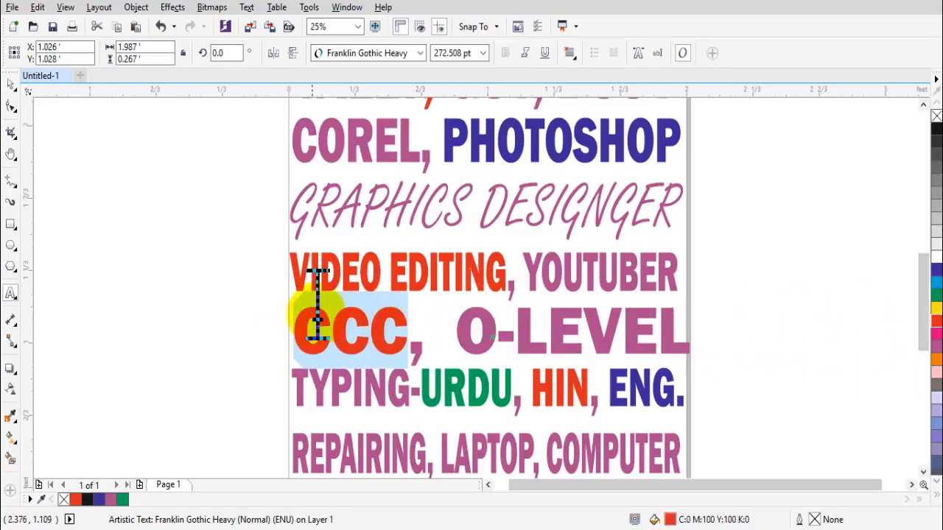
Give the letters "CCC" in the "CCC, O-LEVEL" line a 0.5 mm black outline.
{"action": "double_click", "coordinate": [816, 520]}
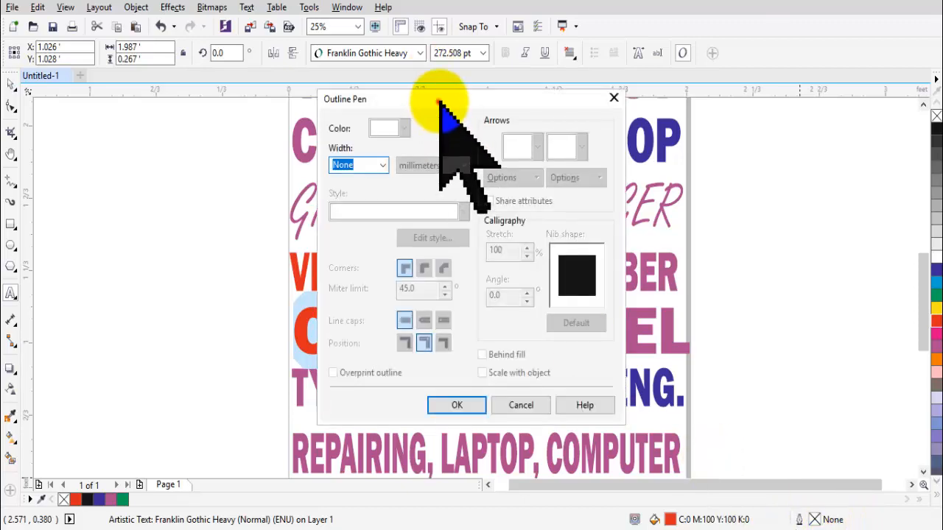
{"action": "left_click_drag", "start_coordinate": [440, 102], "coordinate": [644, 42]}
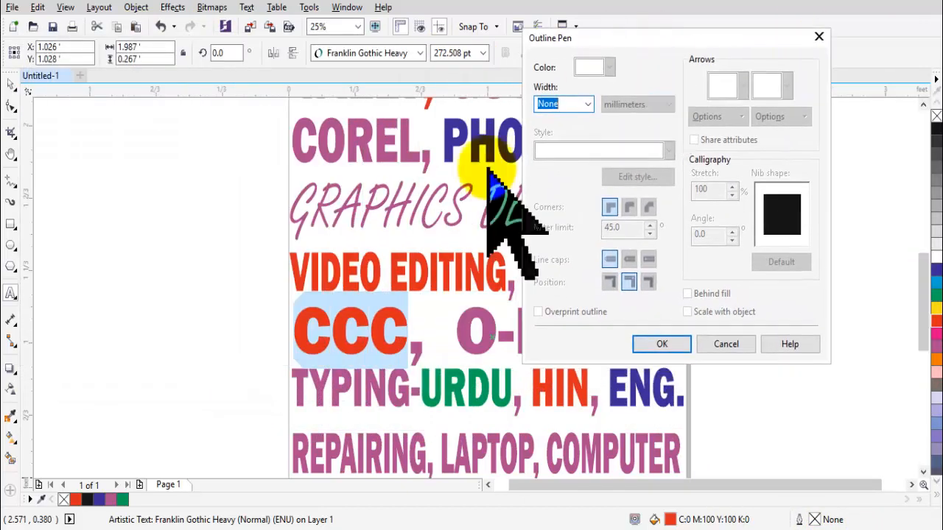
{"action": "left_click", "coordinate": [586, 105]}
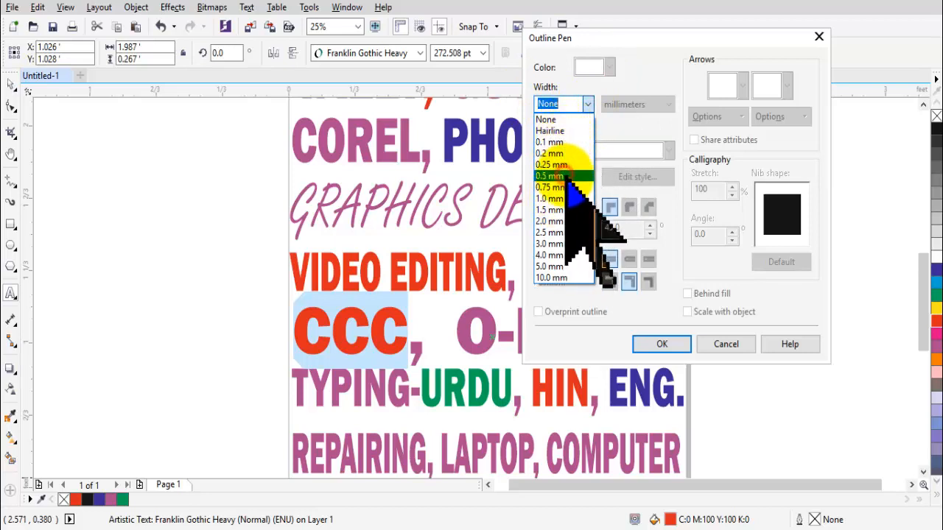
{"action": "left_click", "coordinate": [567, 177]}
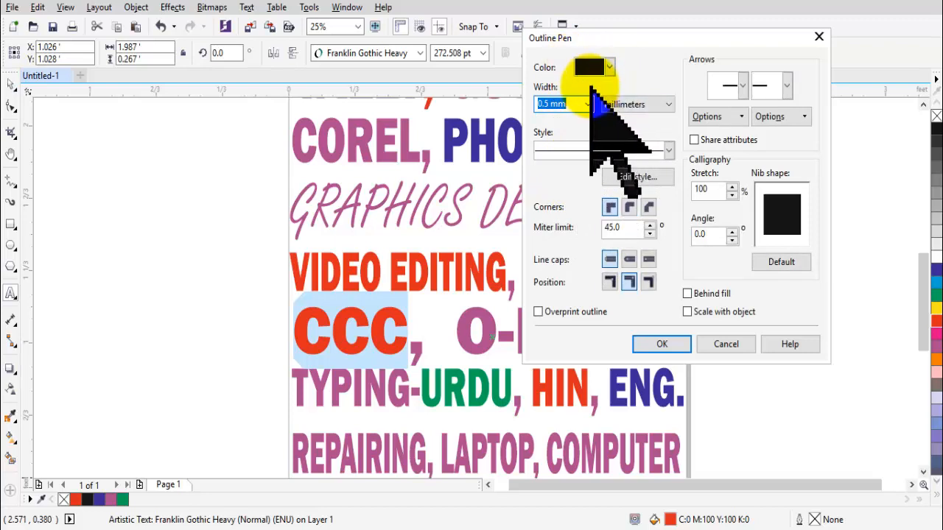
{"action": "left_click", "coordinate": [660, 343]}
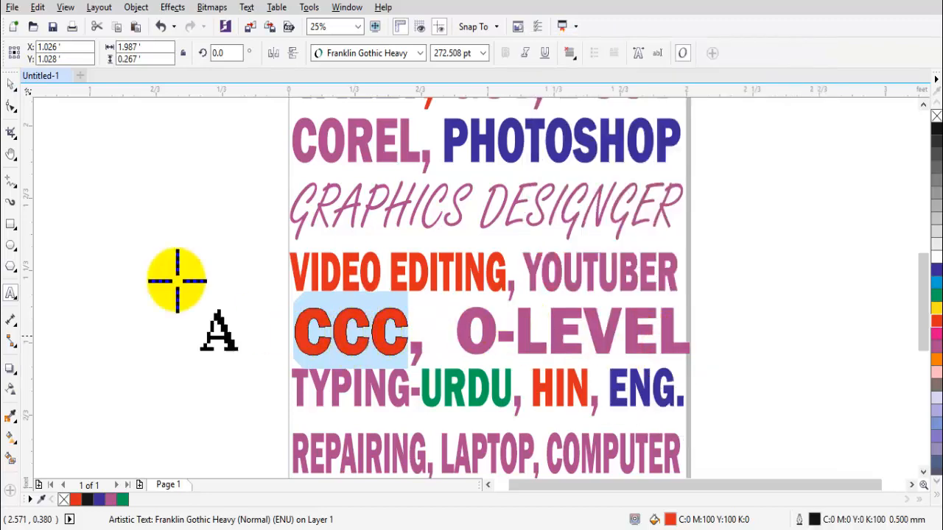
{"action": "left_click", "coordinate": [11, 83]}
{"action": "left_click", "coordinate": [253, 310]}
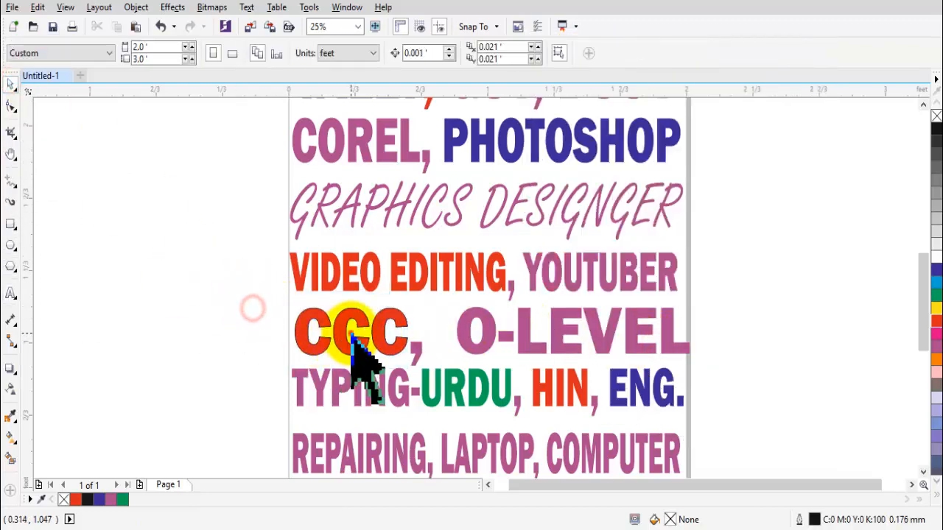
Select the letters "CCC" again and choose a dotted line style for their outline.
{"action": "left_click", "coordinate": [383, 333]}
{"action": "double_click", "coordinate": [385, 327]}
{"action": "double_click", "coordinate": [386, 327]}
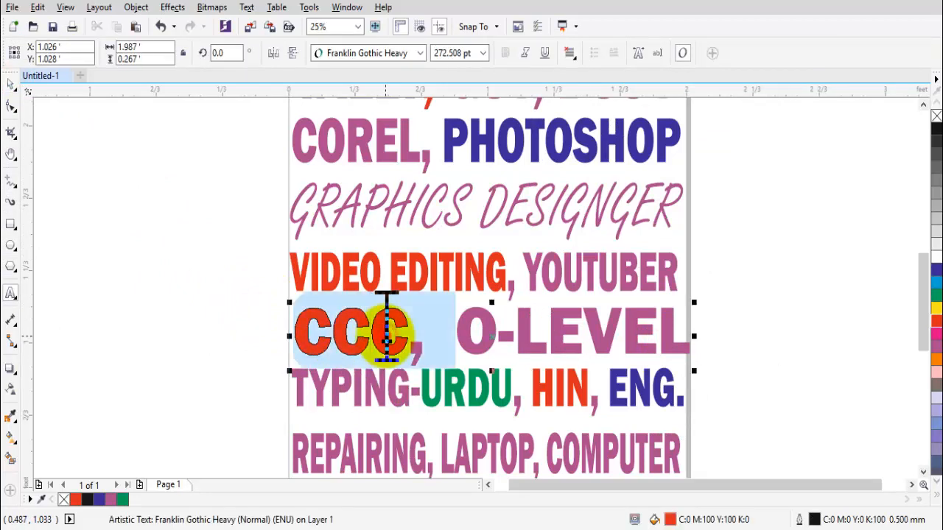
{"action": "left_click", "coordinate": [395, 328]}
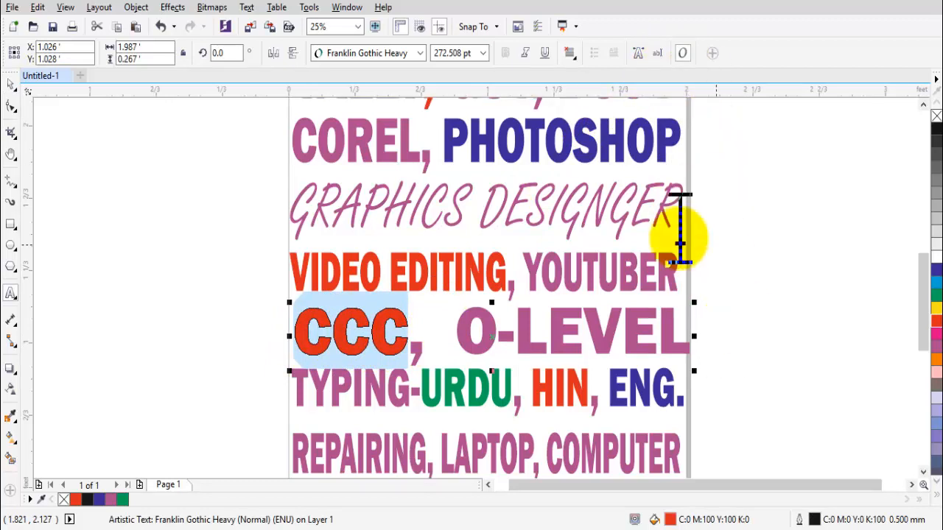
{"action": "double_click", "coordinate": [809, 508]}
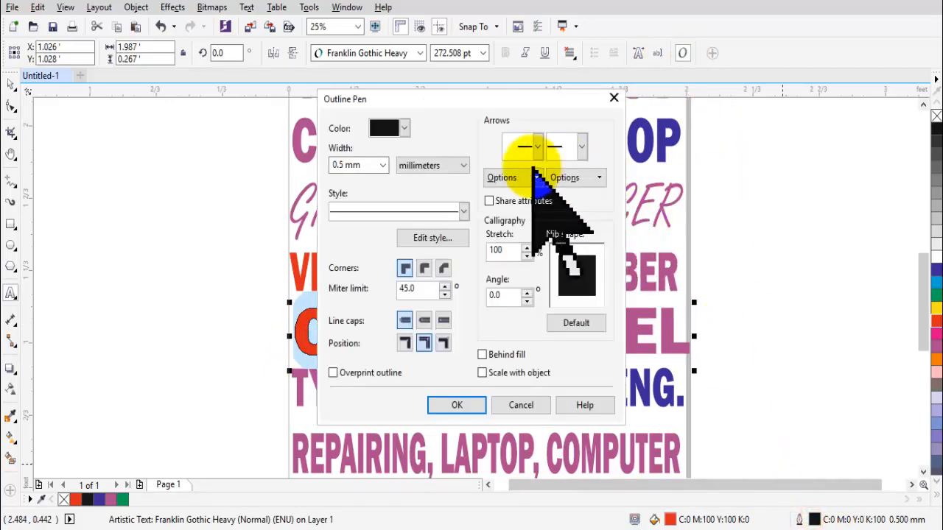
{"action": "left_click_drag", "start_coordinate": [474, 98], "coordinate": [675, 86]}
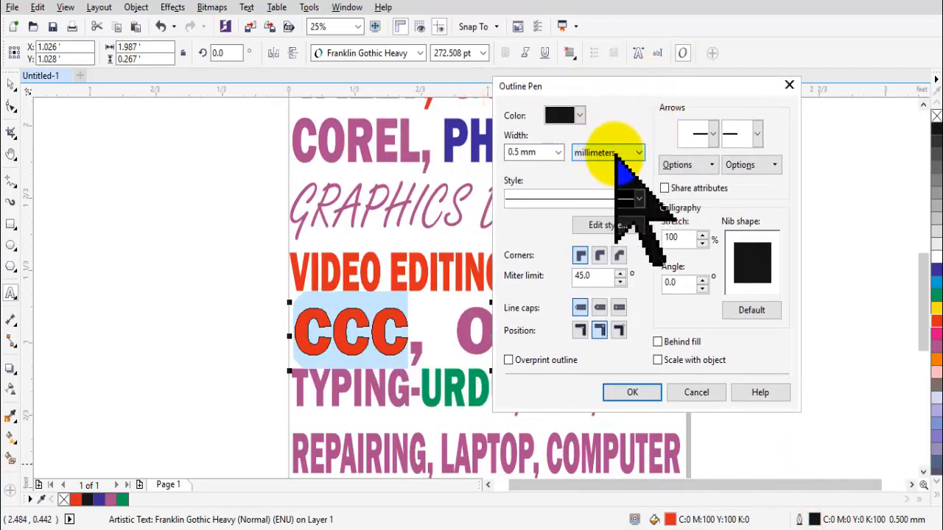
{"action": "left_click", "coordinate": [614, 153]}
{"action": "left_click", "coordinate": [614, 153]}
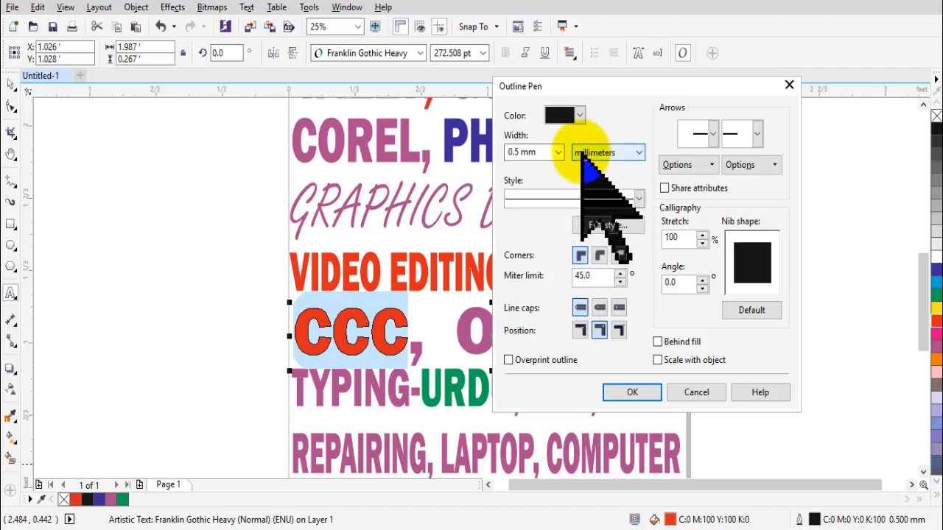
{"action": "left_click", "coordinate": [558, 152]}
{"action": "left_click", "coordinate": [560, 153]}
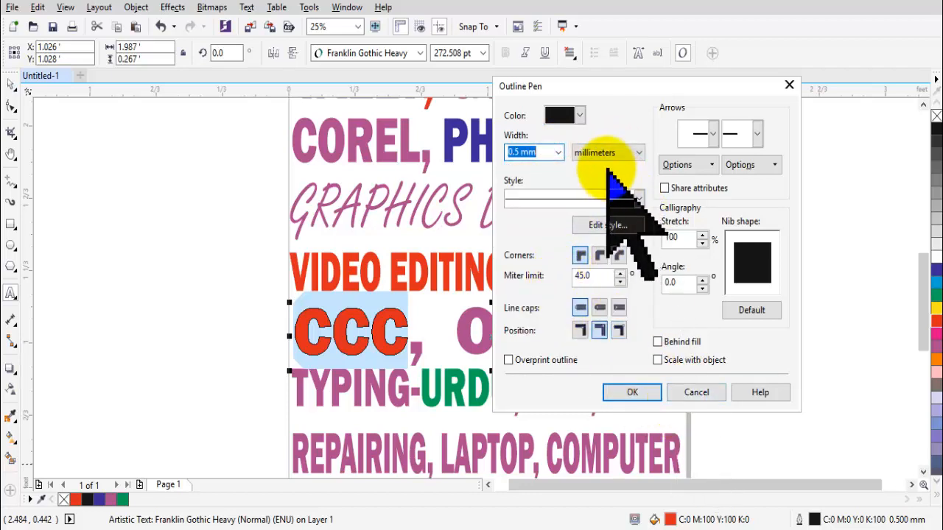
{"action": "left_click", "coordinate": [638, 197]}
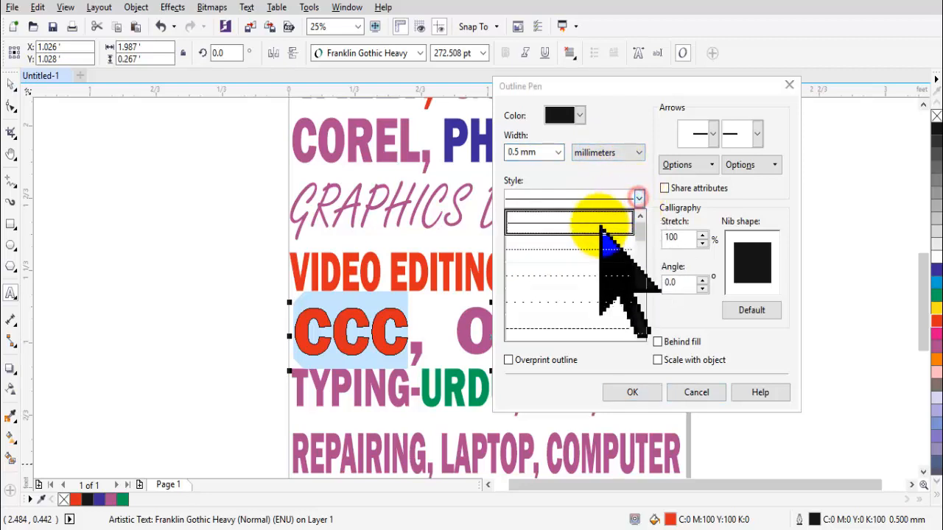
{"action": "left_click", "coordinate": [587, 271]}
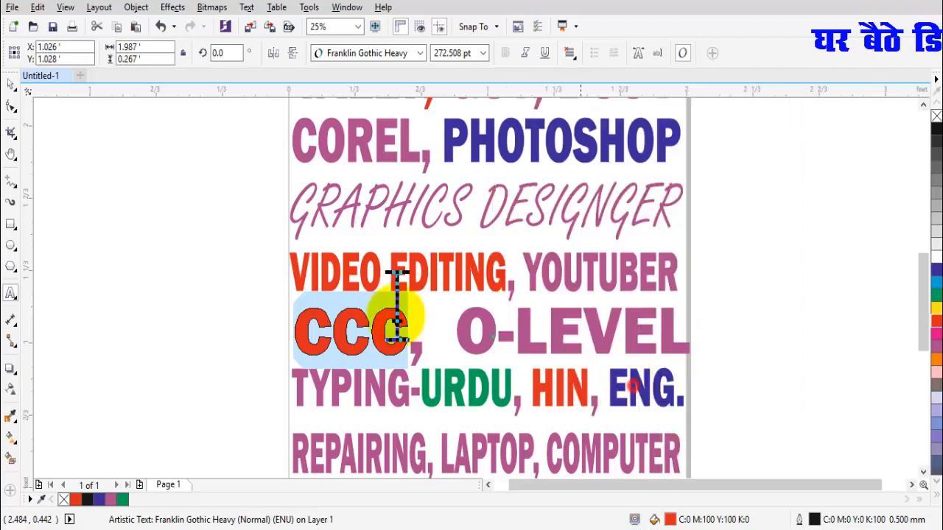
{"action": "left_click", "coordinate": [632, 392]}
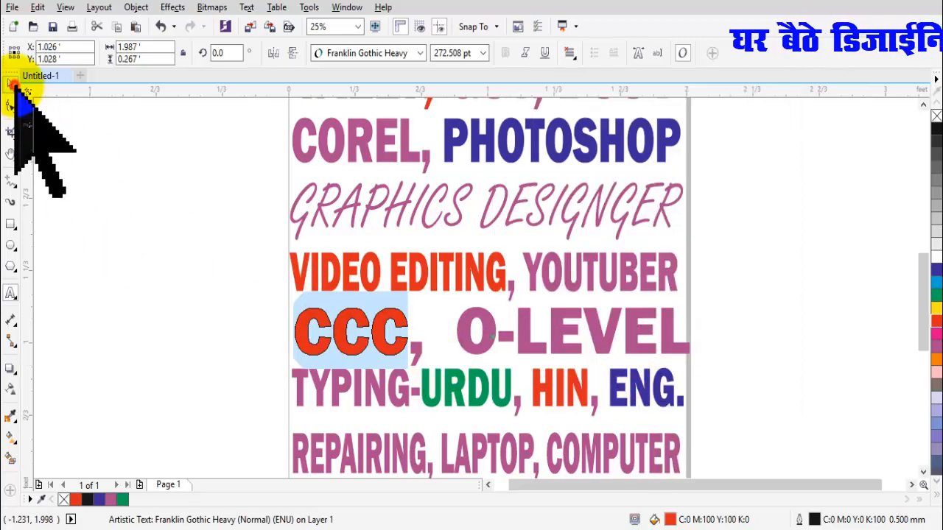
{"action": "left_click", "coordinate": [10, 83]}
{"action": "left_click", "coordinate": [193, 303]}
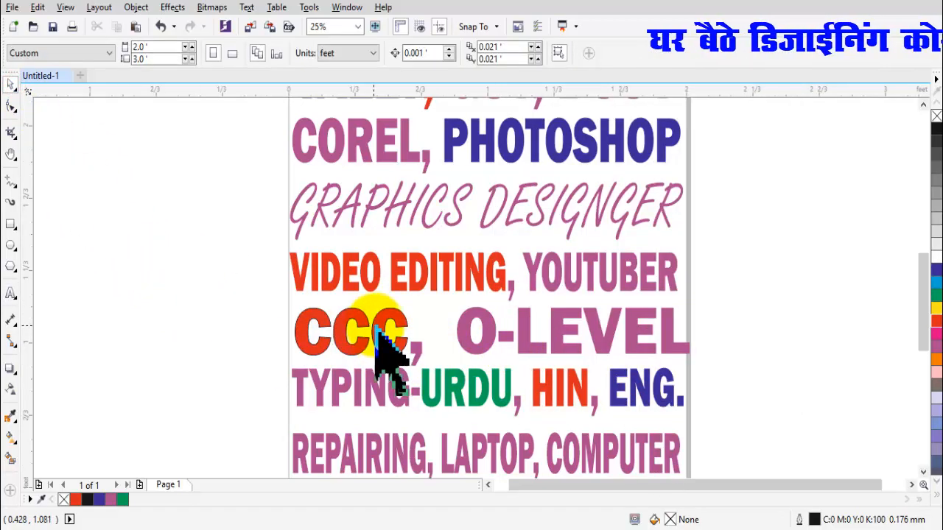
{"action": "left_click_drag", "start_coordinate": [929, 295], "coordinate": [928, 335]}
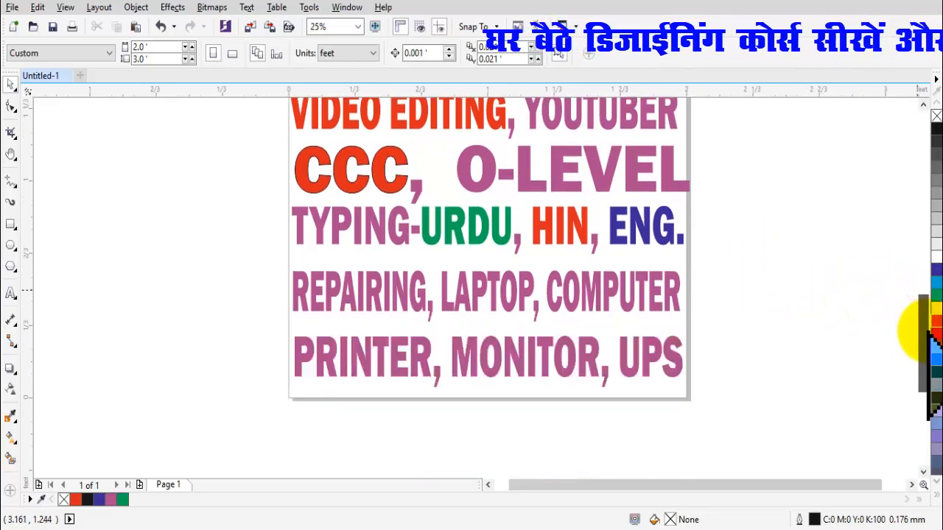
{"action": "left_click_drag", "start_coordinate": [929, 331], "coordinate": [918, 249]}
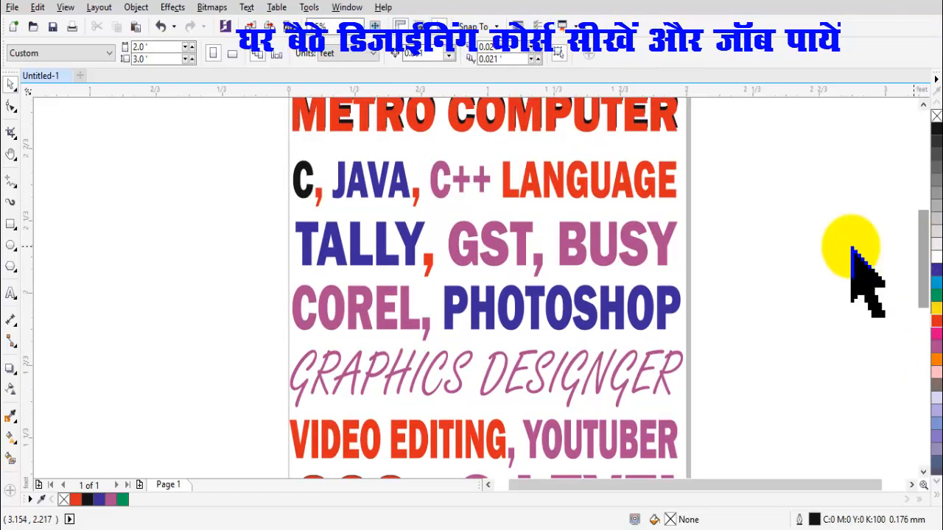
{"action": "left_click", "coordinate": [120, 193]}
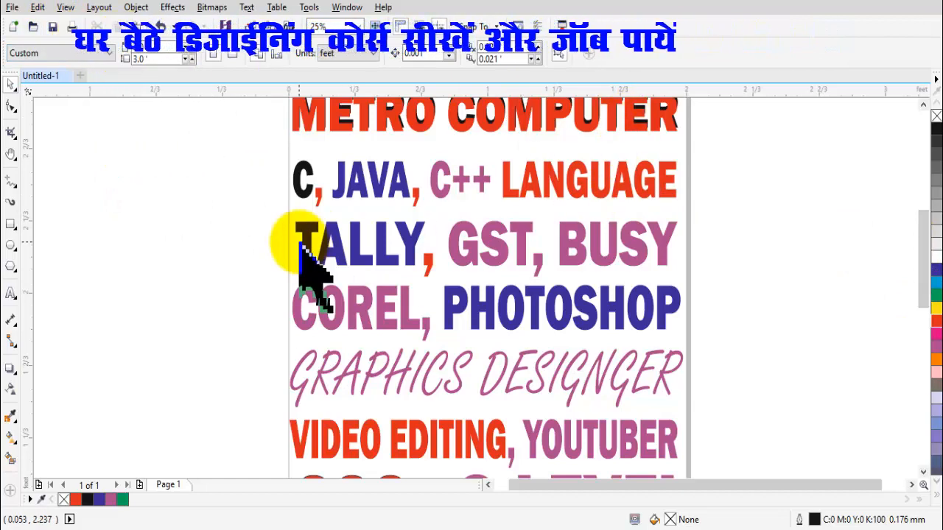
{"action": "key", "text": "ctrl+i"}
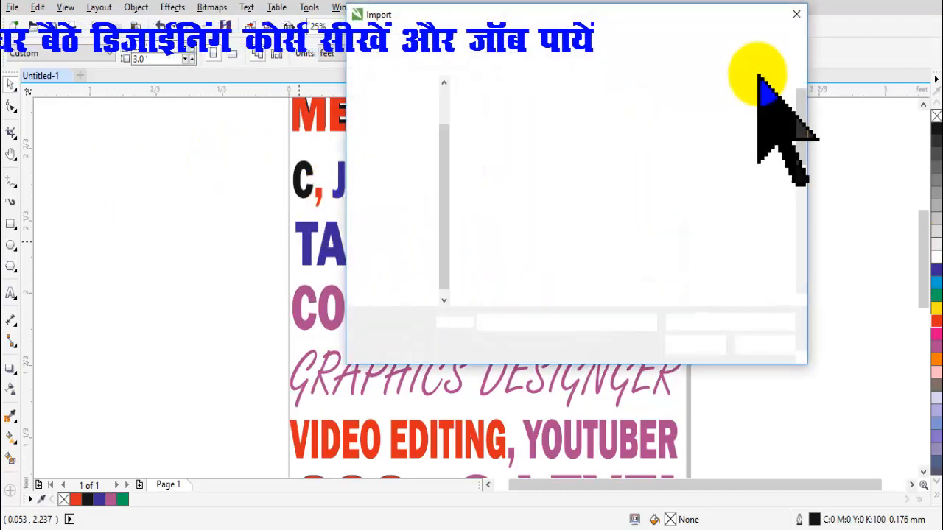
{"action": "left_click", "coordinate": [787, 14]}
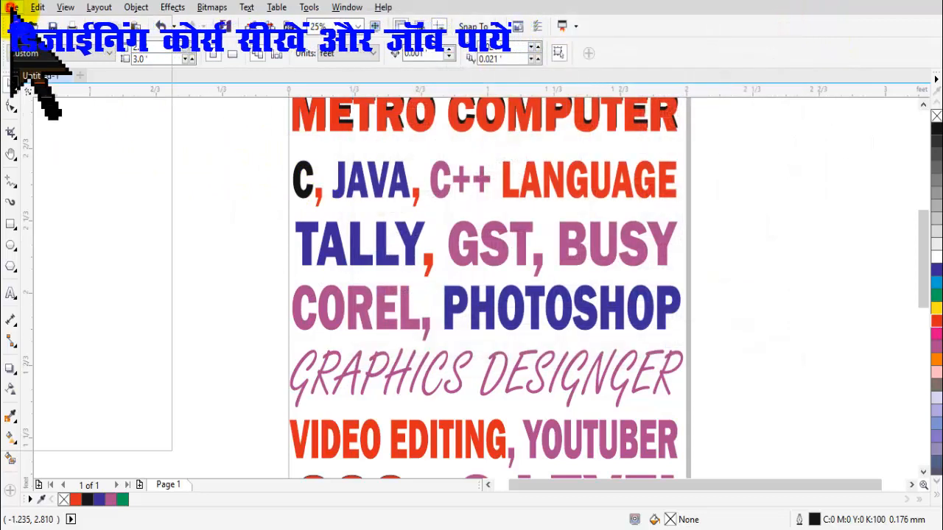
Import the picture Computer-PNG from the Download New folder in Downloads and place it beside the page's upper left part.
{"action": "left_click", "coordinate": [13, 8]}
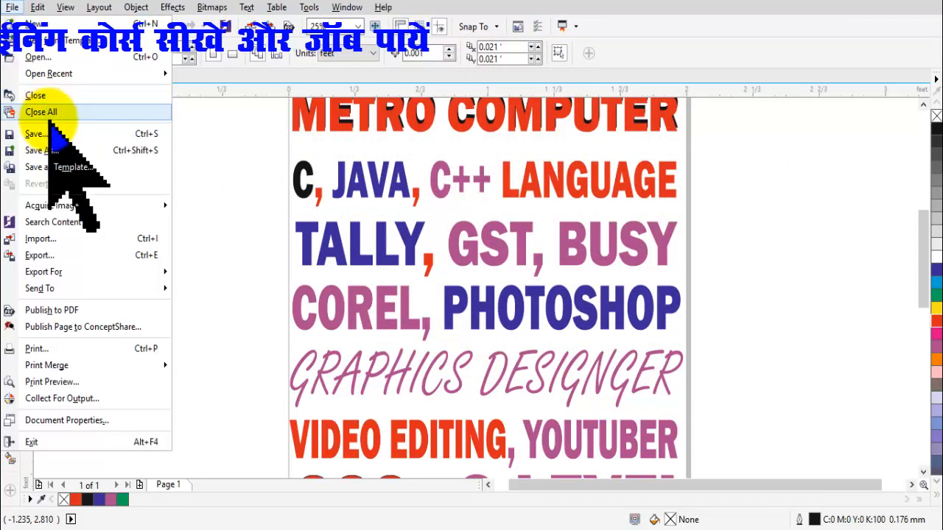
{"action": "left_click", "coordinate": [44, 238]}
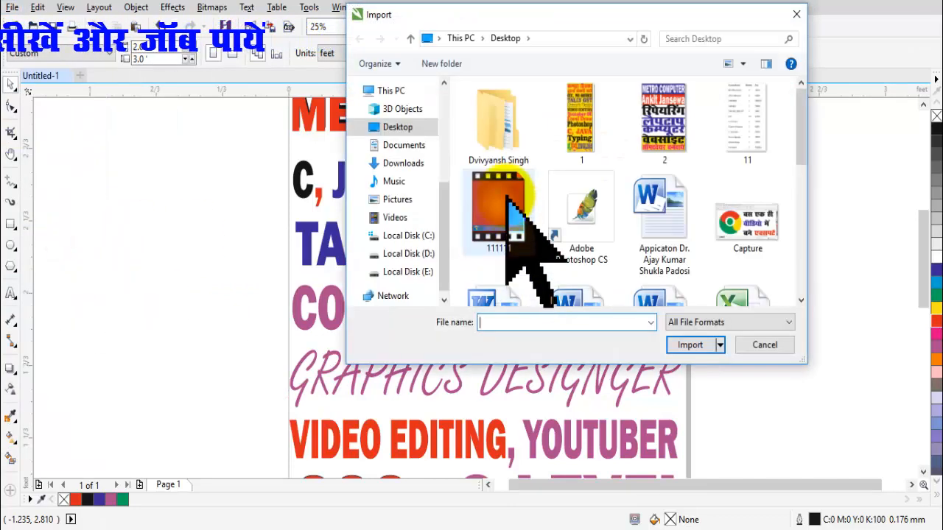
{"action": "scroll", "coordinate": [391, 147], "scroll_direction": "up", "scroll_amount": 2}
{"action": "scroll", "coordinate": [391, 140], "scroll_direction": "up", "scroll_amount": 2}
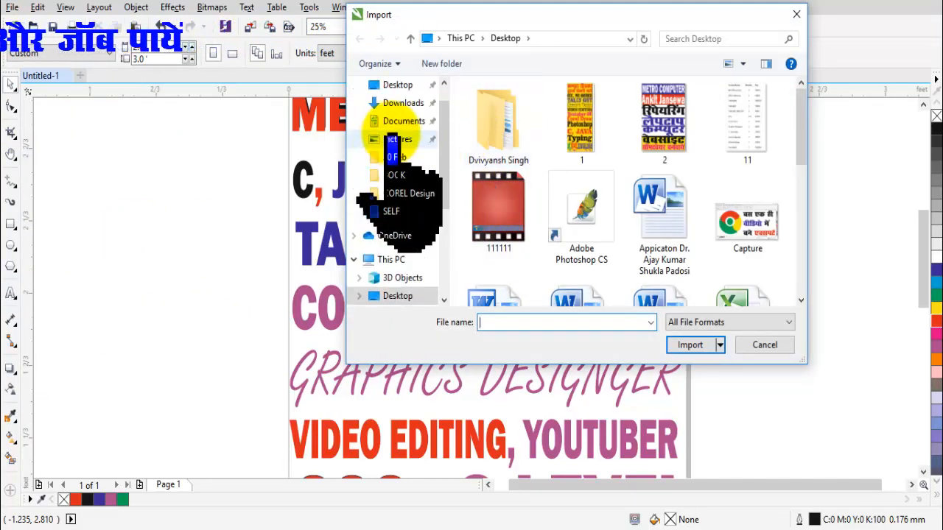
{"action": "left_click", "coordinate": [397, 133]}
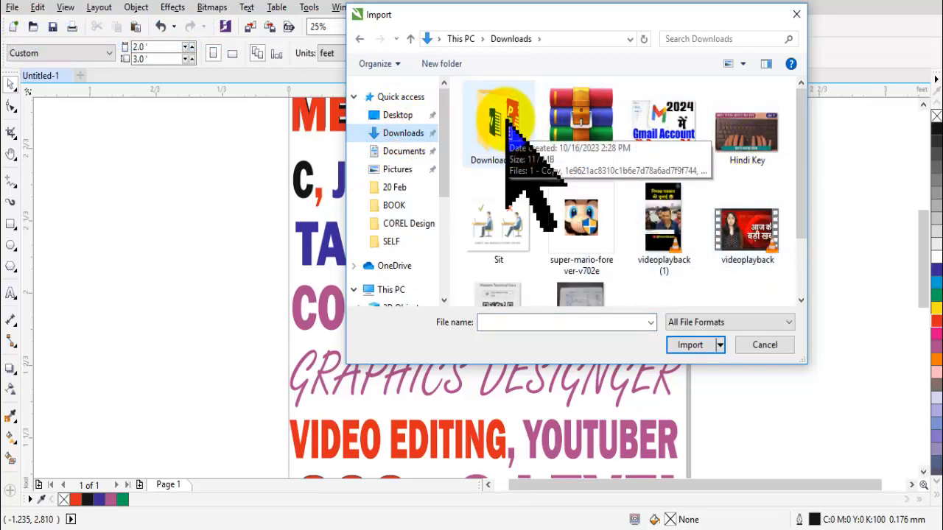
{"action": "double_click", "coordinate": [505, 121]}
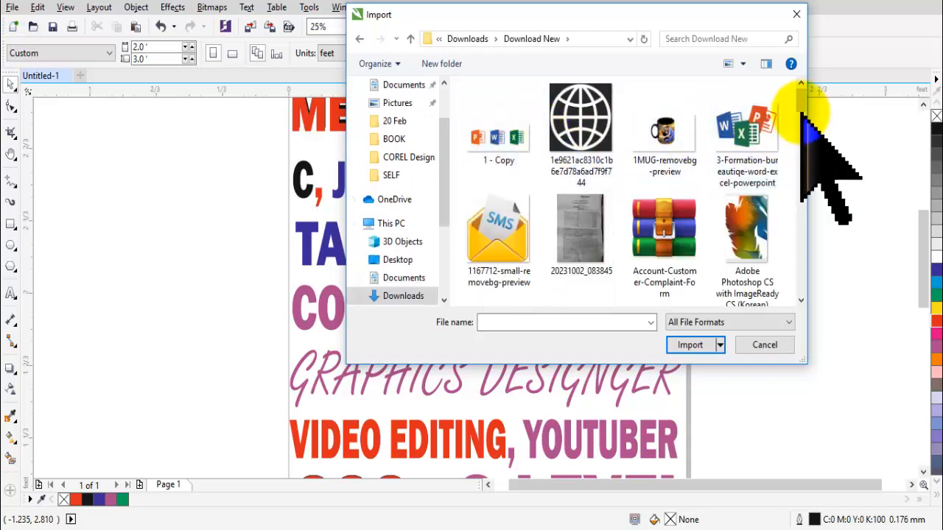
{"action": "scroll", "coordinate": [801, 133], "scroll_direction": "down", "scroll_amount": 2}
{"action": "left_click_drag", "start_coordinate": [800, 109], "coordinate": [808, 159]}
{"action": "left_click", "coordinate": [589, 254]}
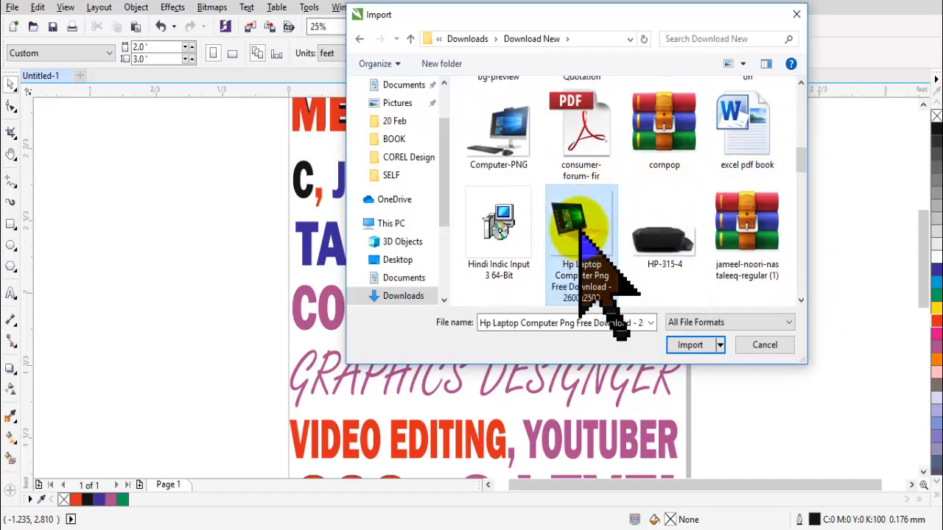
{"action": "left_click", "coordinate": [512, 151]}
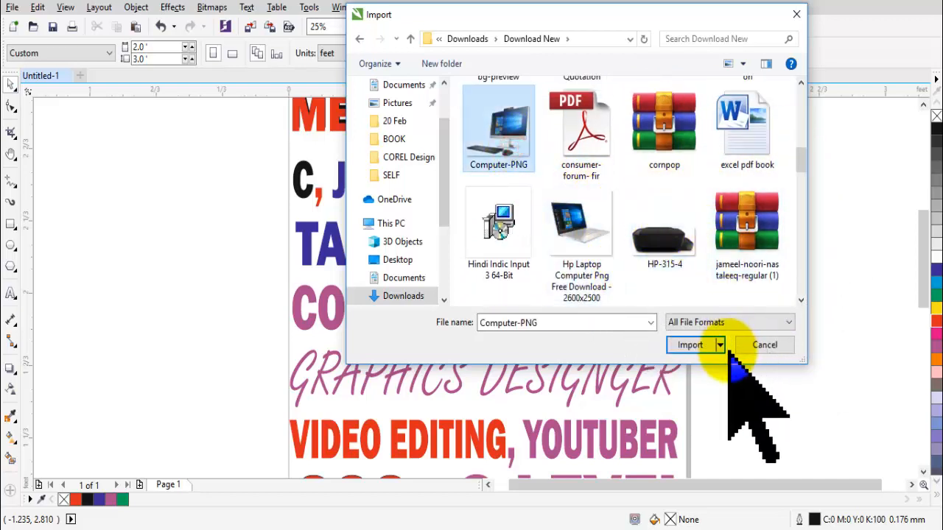
{"action": "left_click", "coordinate": [692, 345]}
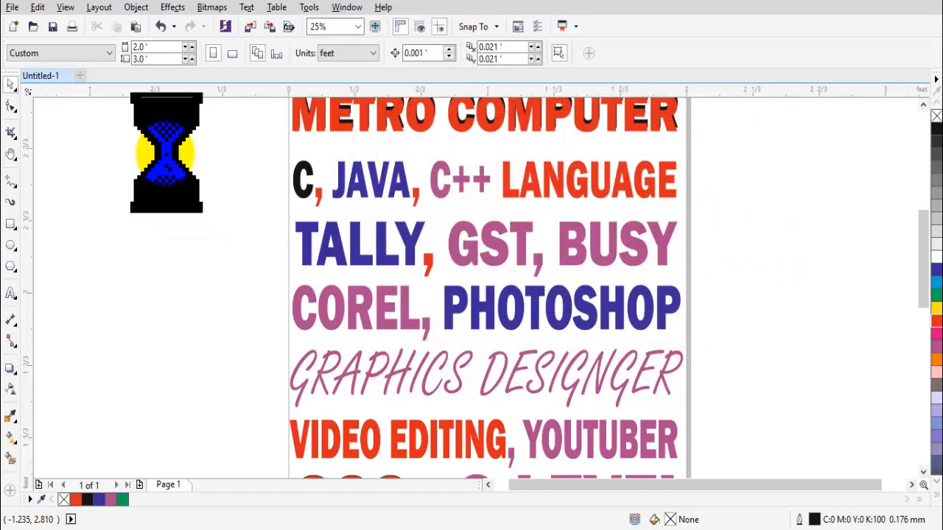
{"action": "left_click", "coordinate": [156, 146]}
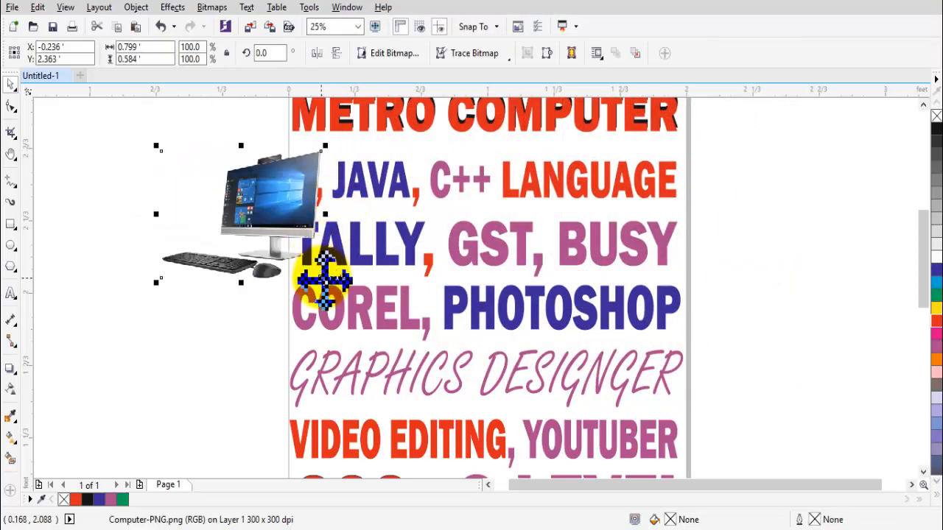
Shrink the computer picture and move it to the language line's right end, shortening that line's "LANGUAGE" to "LANG." and its width to about 1.37 feet.
{"action": "left_click_drag", "start_coordinate": [322, 278], "coordinate": [255, 226]}
{"action": "left_click_drag", "start_coordinate": [189, 192], "coordinate": [585, 186]}
{"action": "left_click", "coordinate": [562, 193]}
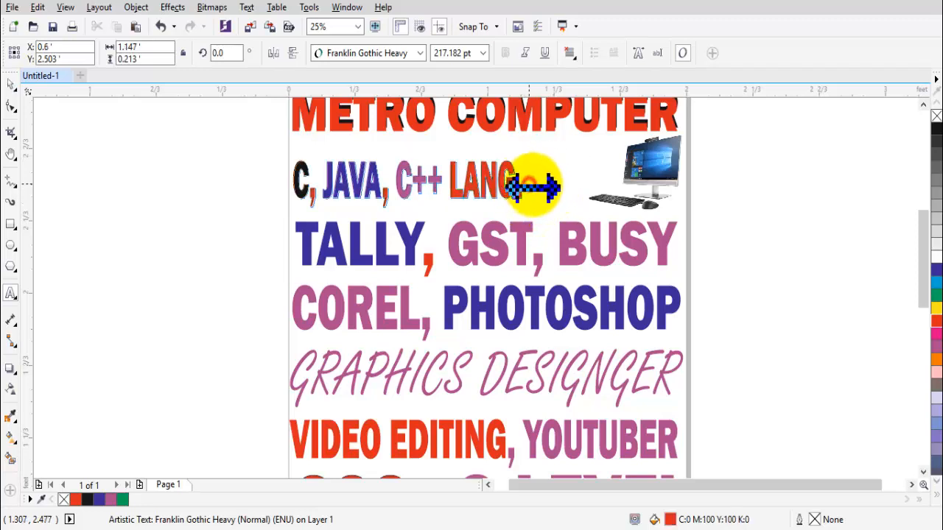
{"action": "left_click_drag", "start_coordinate": [533, 187], "coordinate": [568, 187]}
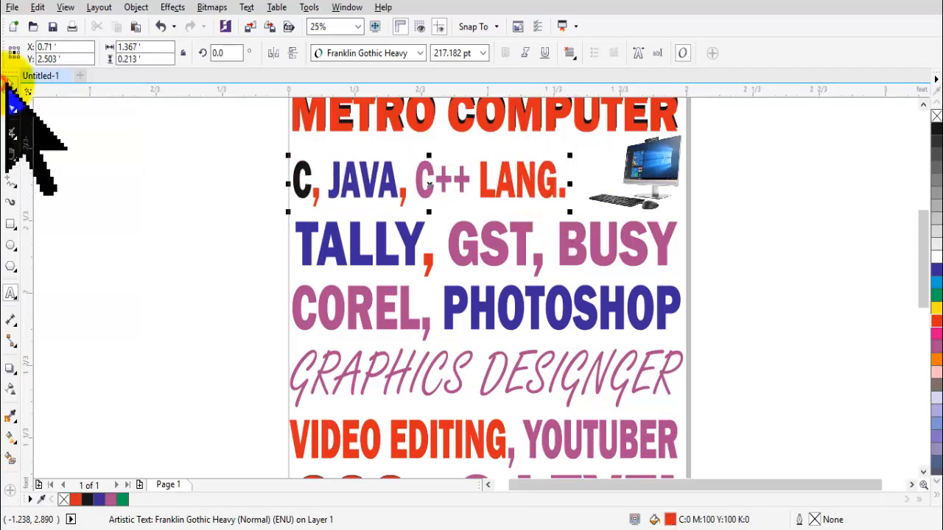
Enlarge the computer picture beside "LANG." to about 0.6 × 0.4 feet.
{"action": "left_click", "coordinate": [643, 177]}
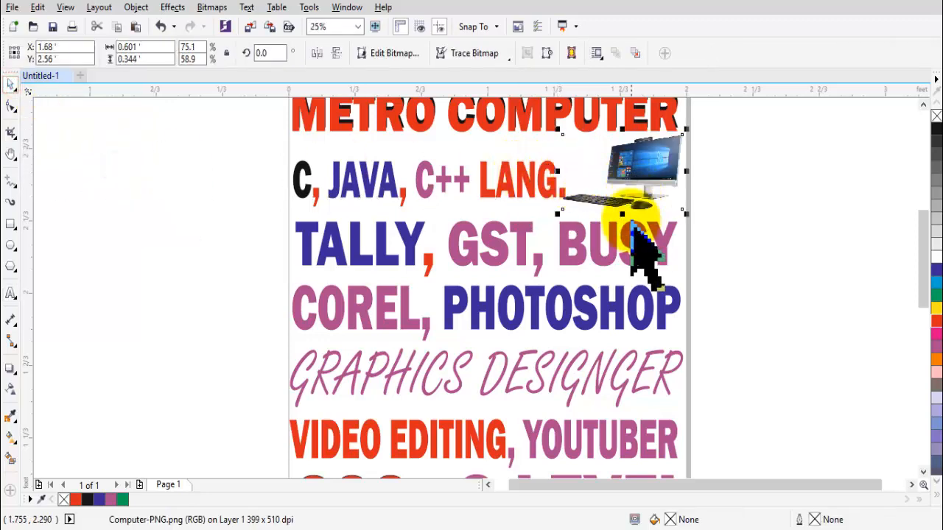
{"action": "left_click_drag", "start_coordinate": [631, 236], "coordinate": [632, 234]}
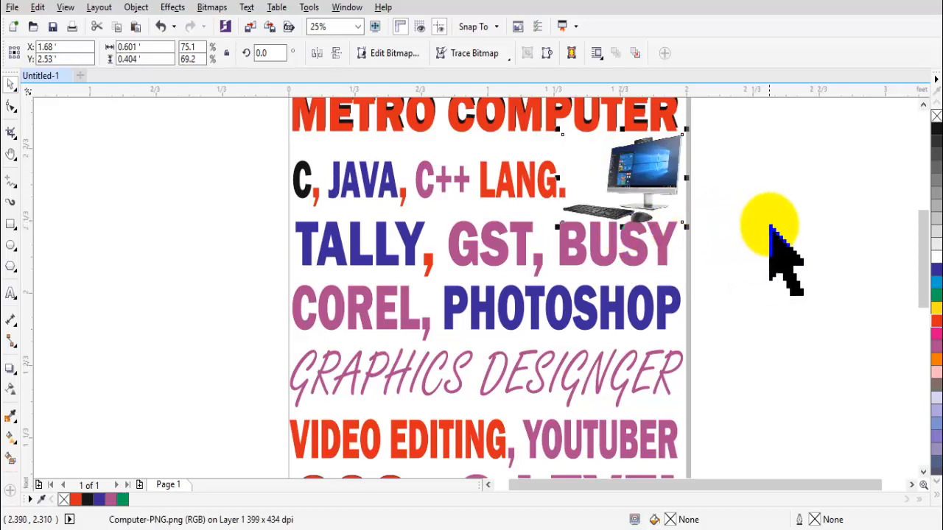
{"action": "left_click", "coordinate": [768, 225]}
{"action": "left_click", "coordinate": [923, 104]}
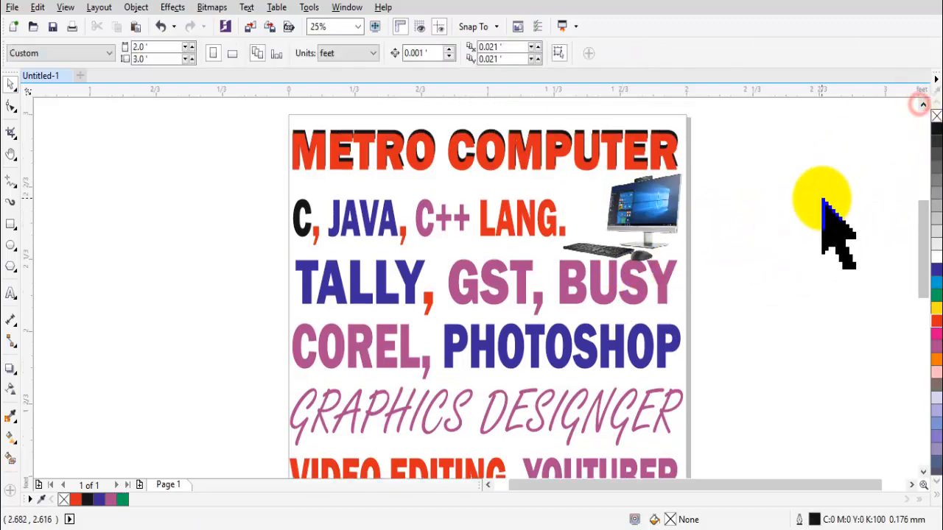
{"action": "left_click", "coordinate": [655, 196]}
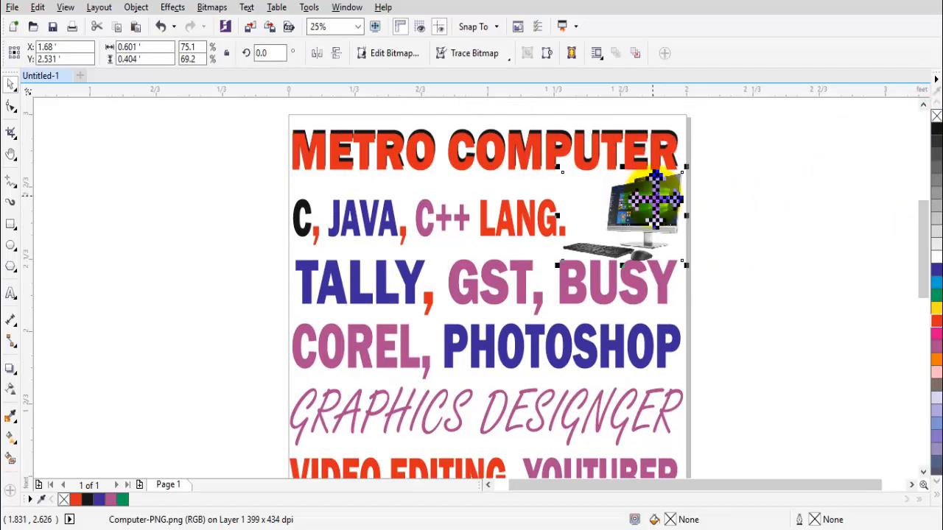
{"action": "left_click", "coordinate": [781, 221]}
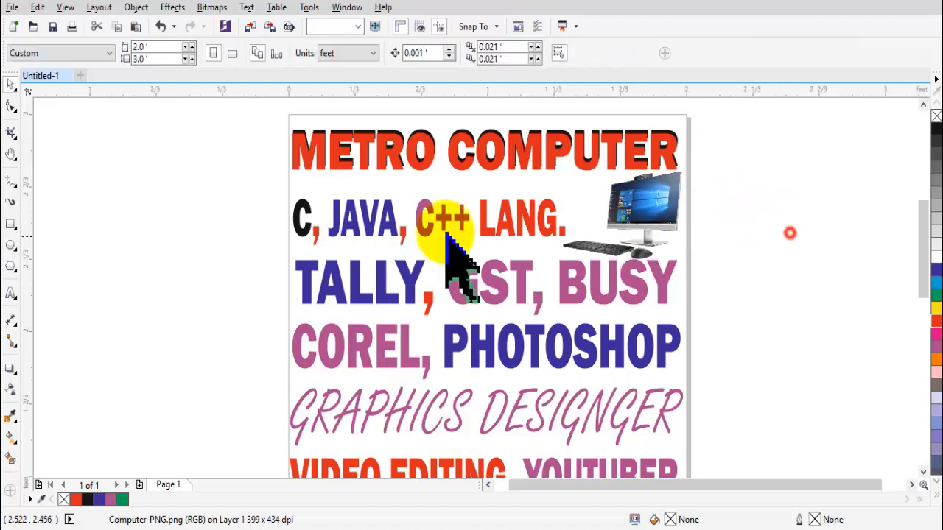
{"action": "left_click", "coordinate": [198, 210]}
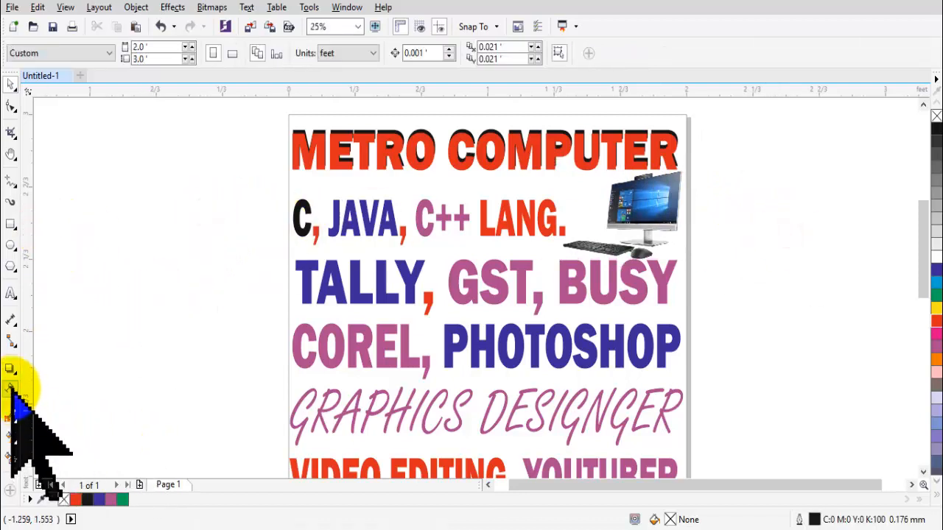
Add the Arial text "2F" on the empty area left of the page and enlarge it to about 0.28 × 0.19 feet.
{"action": "left_click", "coordinate": [12, 294]}
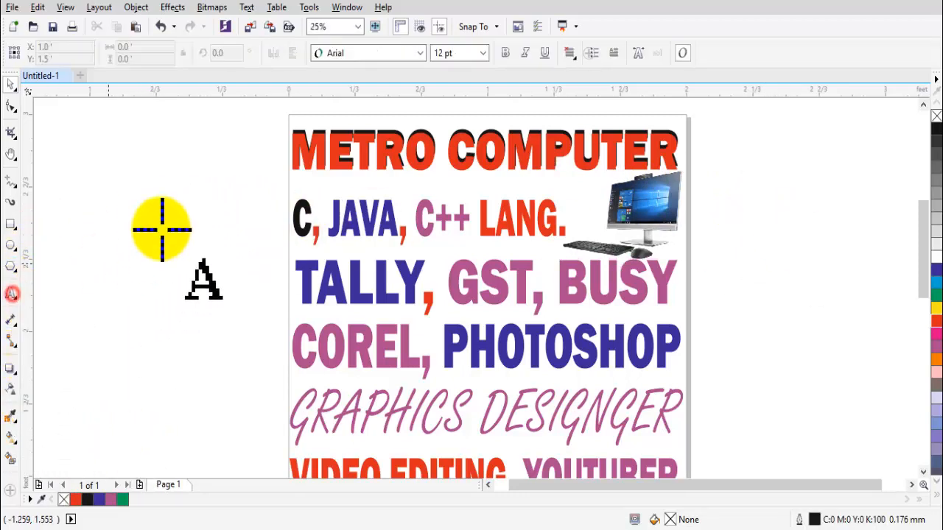
{"action": "left_click", "coordinate": [148, 204]}
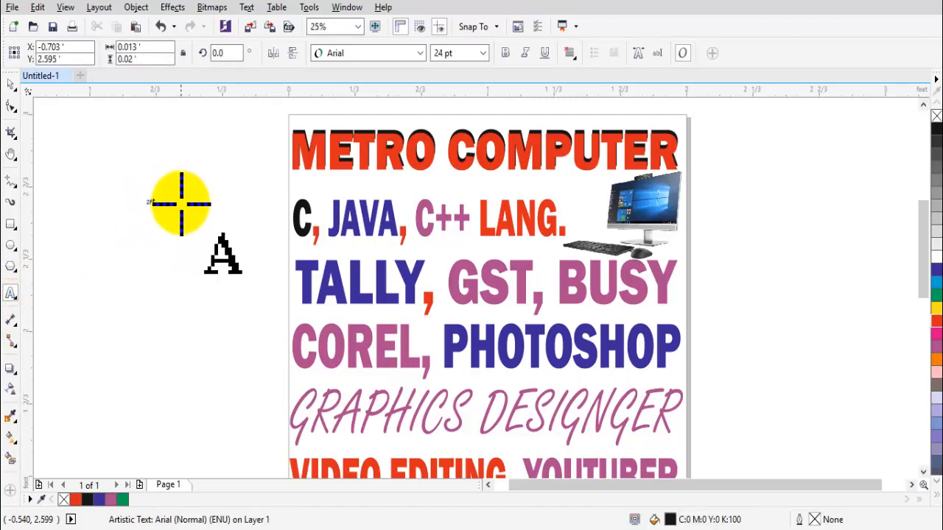
{"action": "left_click", "coordinate": [152, 203]}
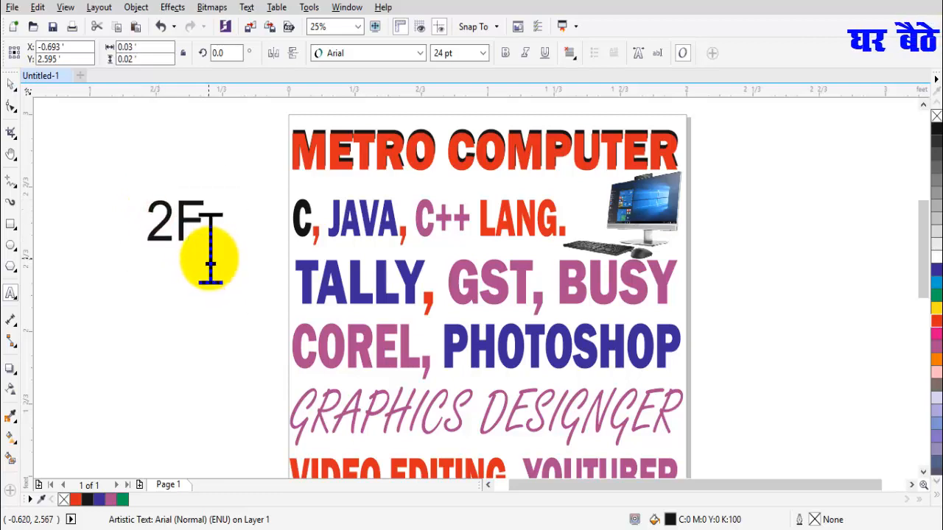
{"action": "double_click", "coordinate": [213, 250]}
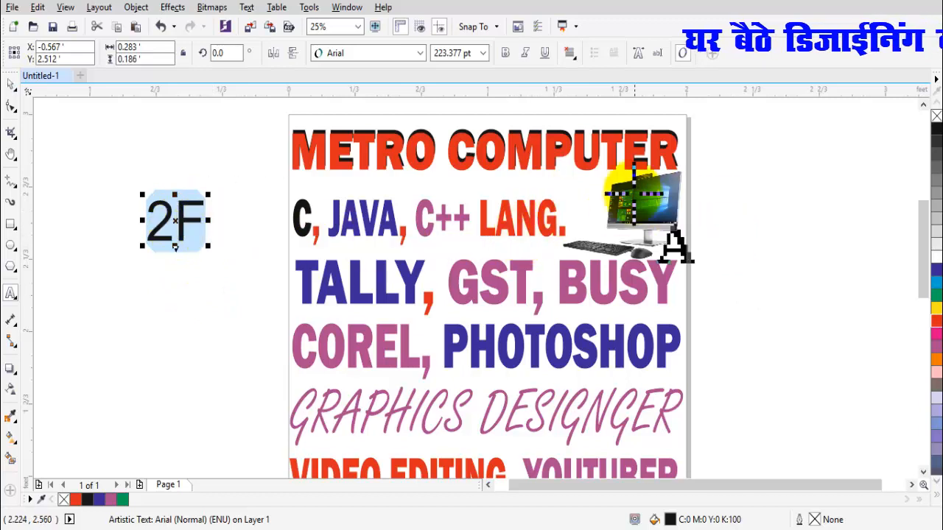
Place the "2F" label centered above the page and a copy of it left of the page near mid-height.
{"action": "scroll", "coordinate": [626, 190], "scroll_direction": "up", "scroll_amount": 1}
{"action": "scroll", "coordinate": [295, 197], "scroll_direction": "down", "scroll_amount": 1}
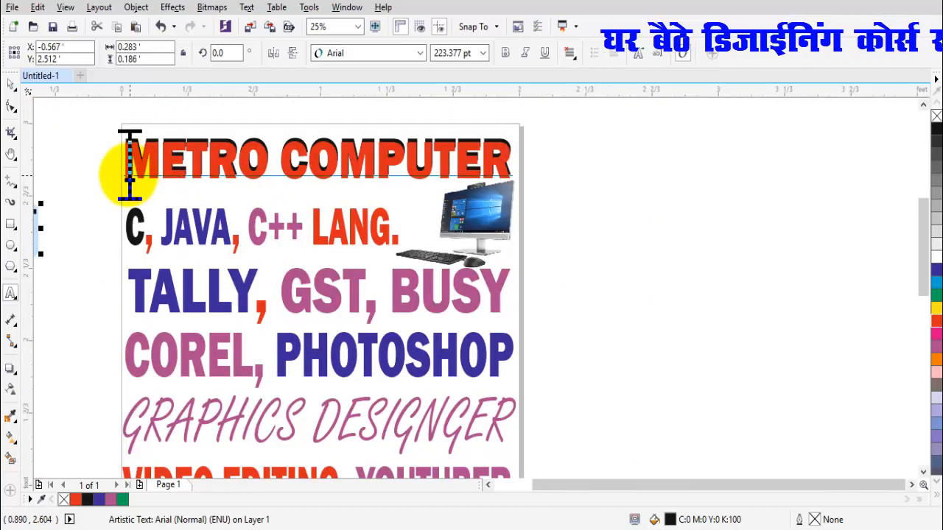
{"action": "key", "text": "h"}
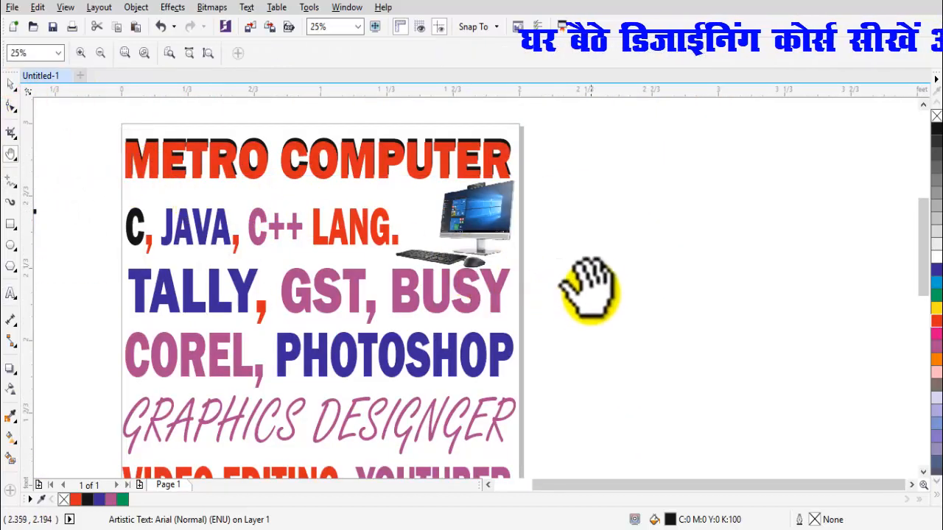
{"action": "left_click_drag", "start_coordinate": [585, 280], "coordinate": [709, 289]}
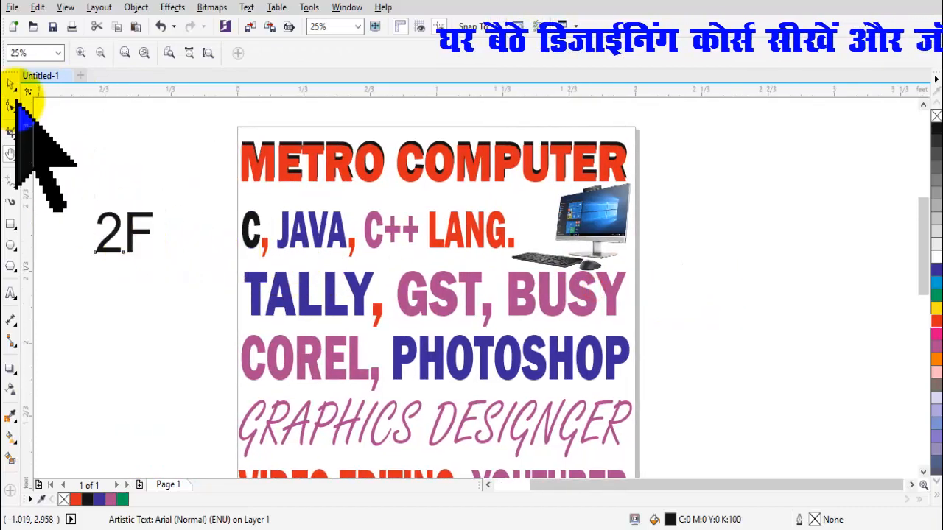
{"action": "left_click_drag", "start_coordinate": [205, 237], "coordinate": [200, 327]}
{"action": "scroll", "coordinate": [269, 273], "scroll_direction": "down", "scroll_amount": 1}
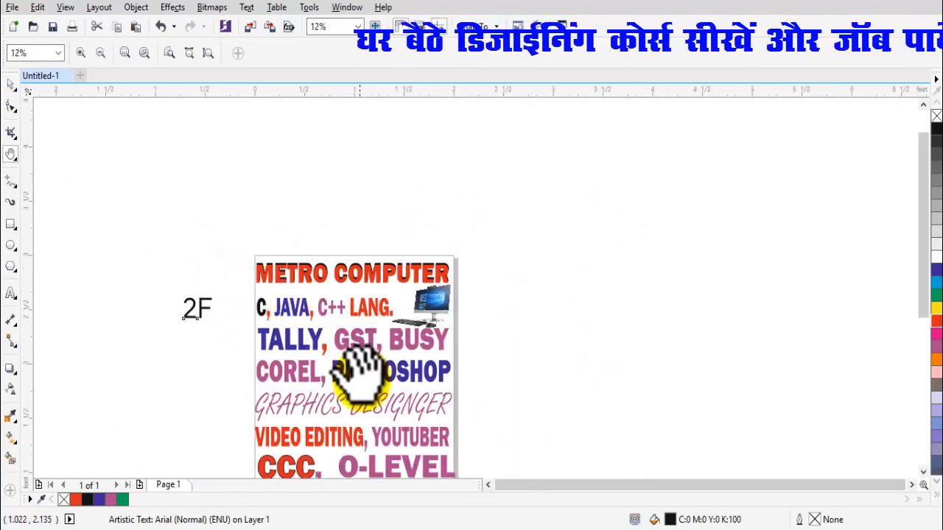
{"action": "left_click_drag", "start_coordinate": [495, 394], "coordinate": [558, 273]}
{"action": "scroll", "coordinate": [563, 291], "scroll_direction": "down", "scroll_amount": 1}
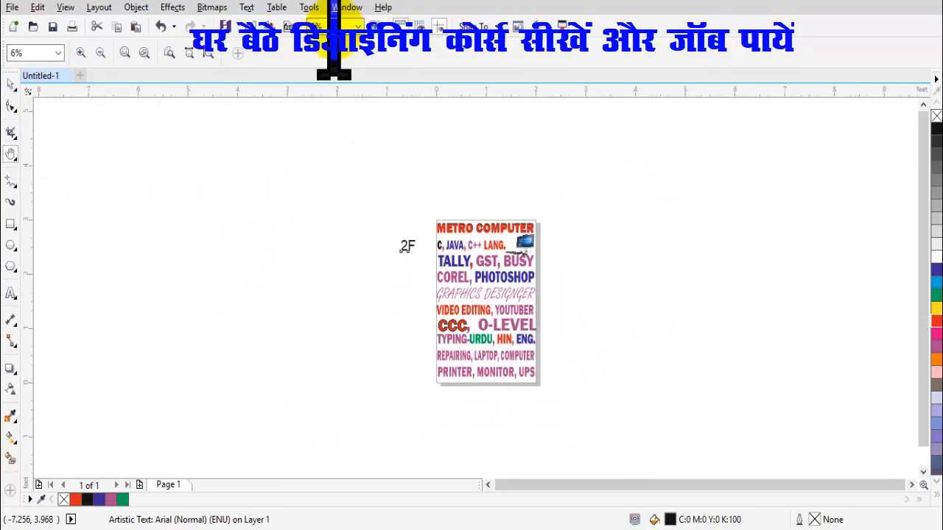
{"action": "type", "text": "7"}
{"action": "key", "text": "Return"}
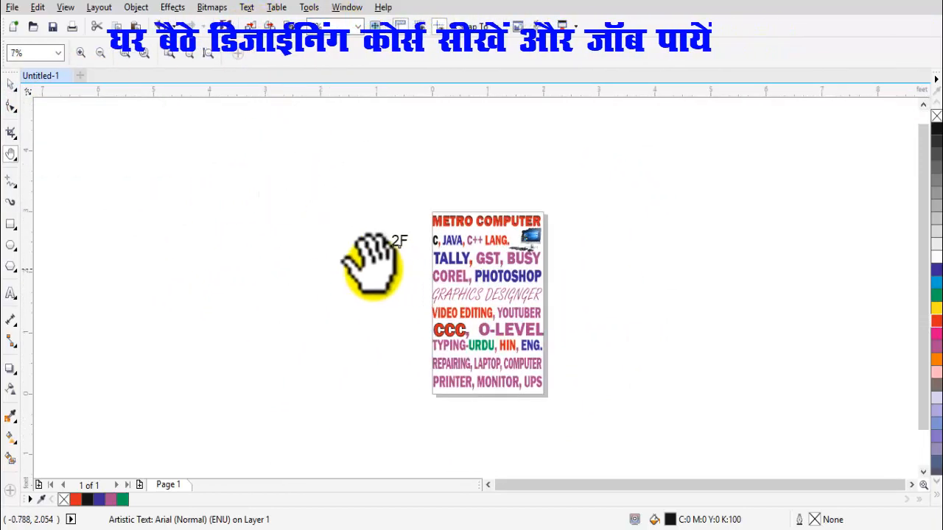
{"action": "left_click", "coordinate": [10, 83]}
{"action": "left_click", "coordinate": [399, 241]}
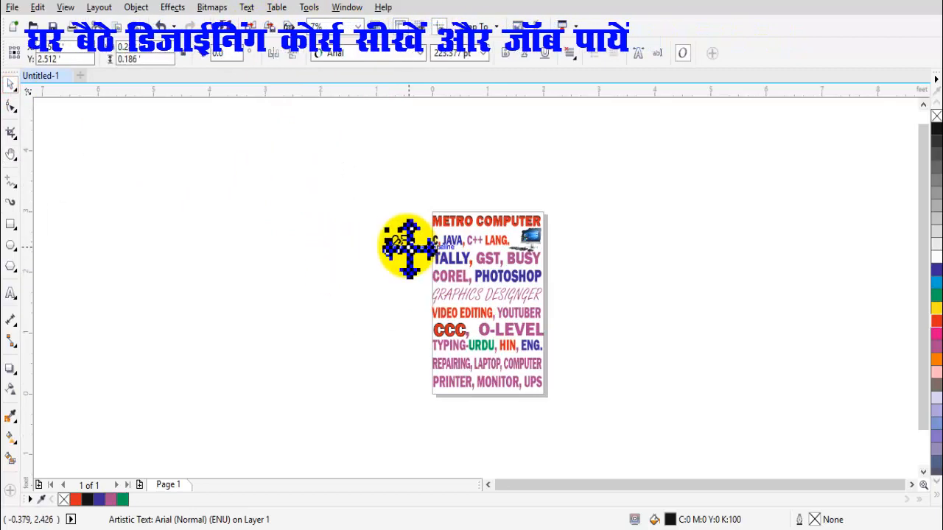
{"action": "left_click_drag", "start_coordinate": [405, 234], "coordinate": [361, 310]}
Change the copied label left of the page to "3F" and deselect it.
{"action": "key", "text": "F8"}
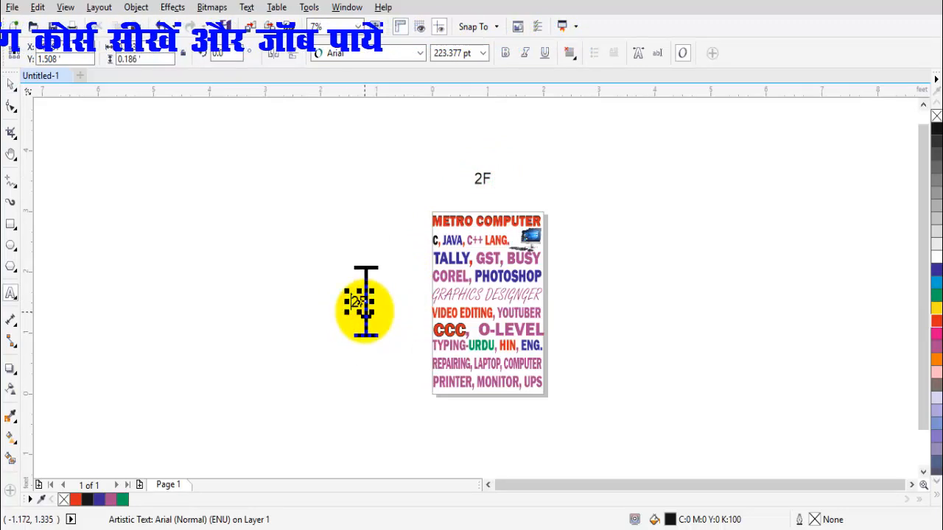
{"action": "type", "text": "3"}
{"action": "left_click", "coordinate": [11, 83]}
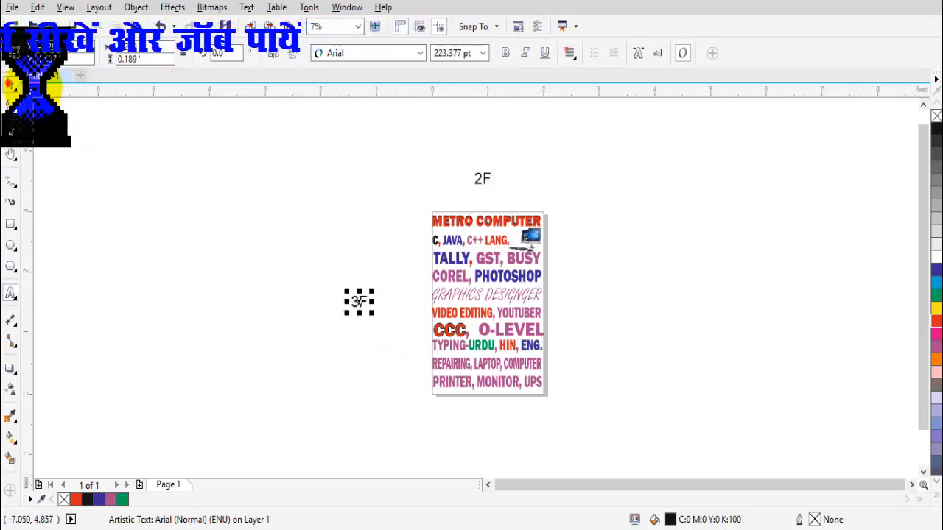
{"action": "left_click", "coordinate": [272, 258]}
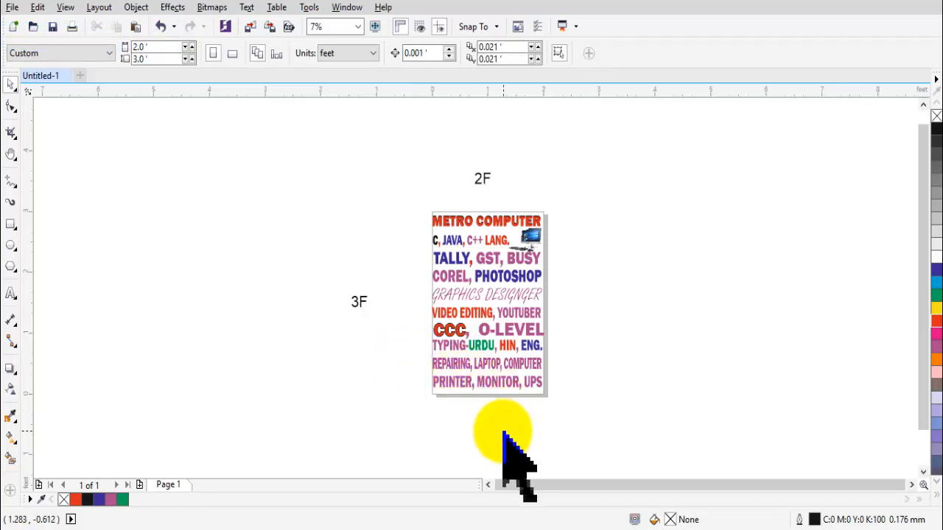
Select the "PRINTER, MONITOR, UPS" text line at the bottom of the banner.
{"action": "scroll", "coordinate": [504, 433], "scroll_direction": "up", "scroll_amount": 2}
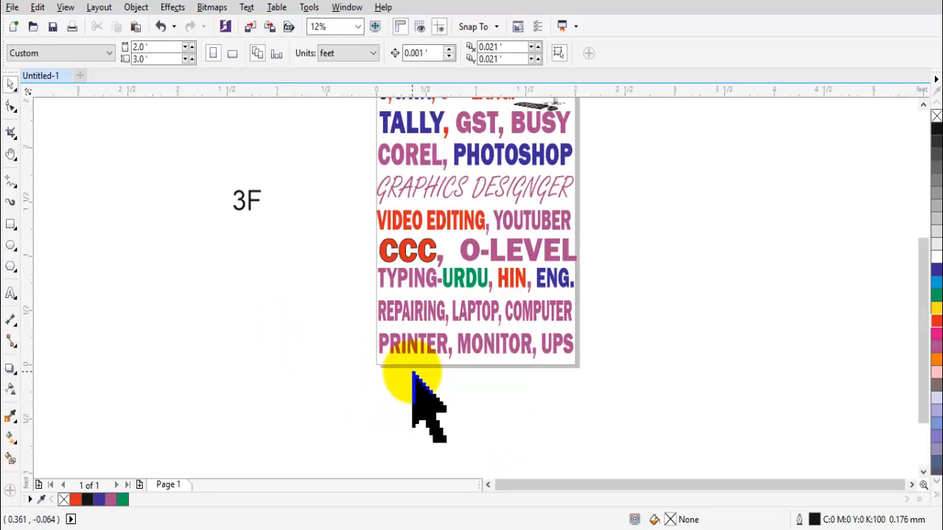
{"action": "left_click", "coordinate": [394, 346]}
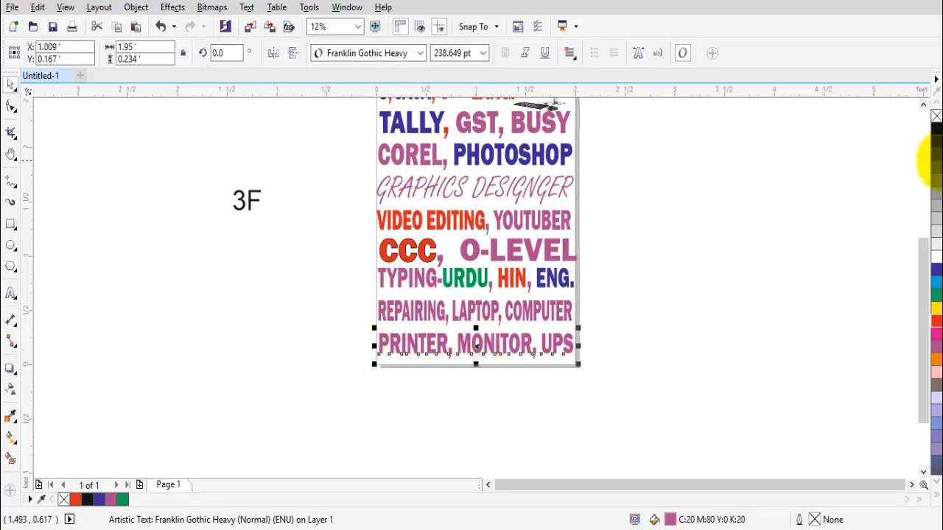
{"action": "mouse_move", "coordinate": [924, 254]}
{"action": "left_mouse_down"}
{"action": "mouse_move", "coordinate": [924, 210]}
{"action": "mouse_move", "coordinate": [924, 253]}
{"action": "left_mouse_up"}
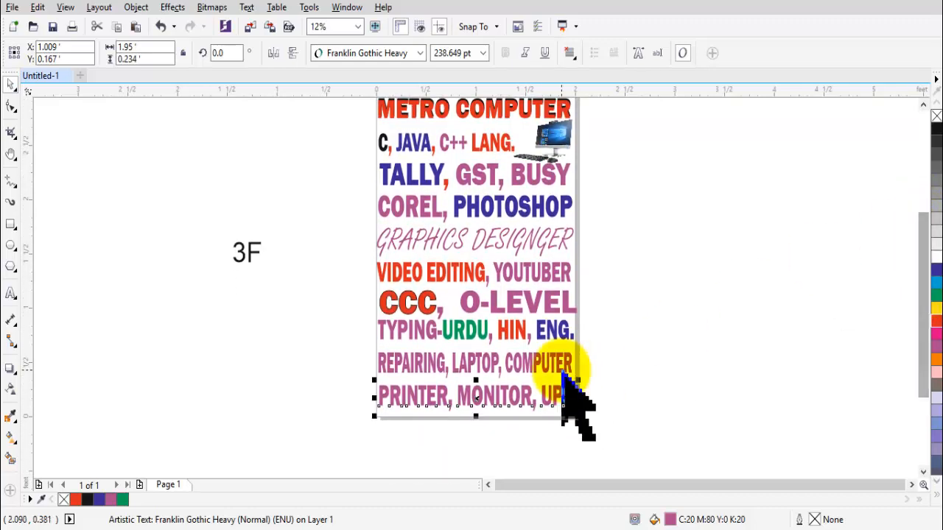